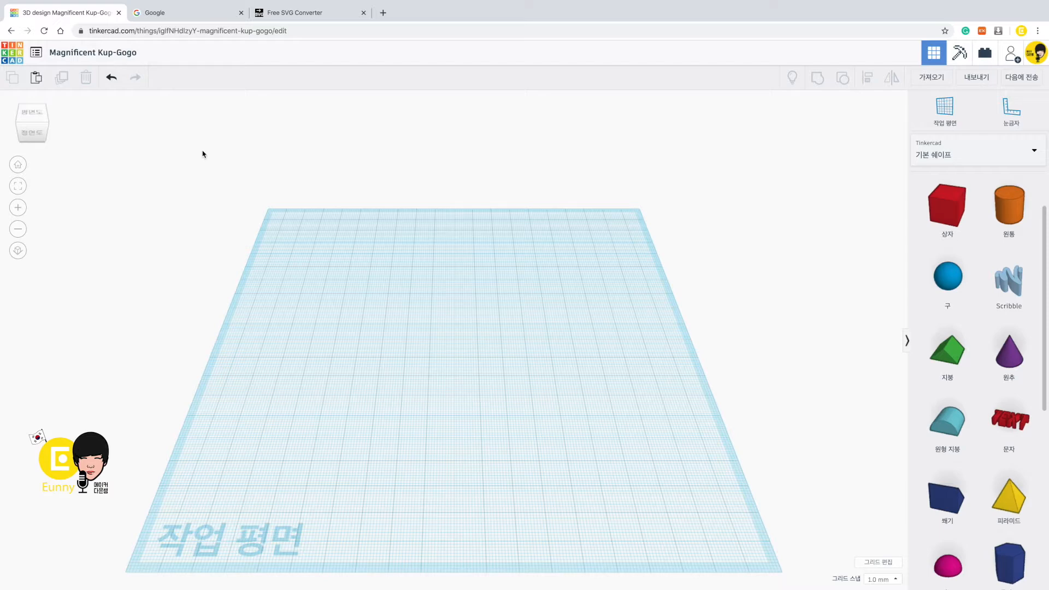
# Check the export options and the supported import file formats, closing each dialog without exporting or importing anything.
pyautogui.click(976, 77)
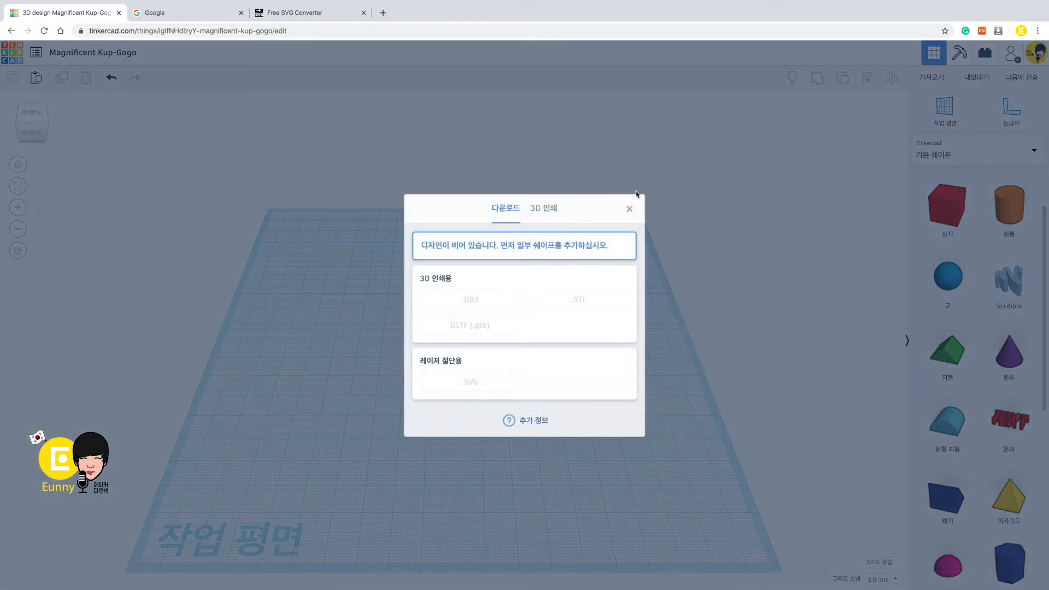
pyautogui.click(629, 209)
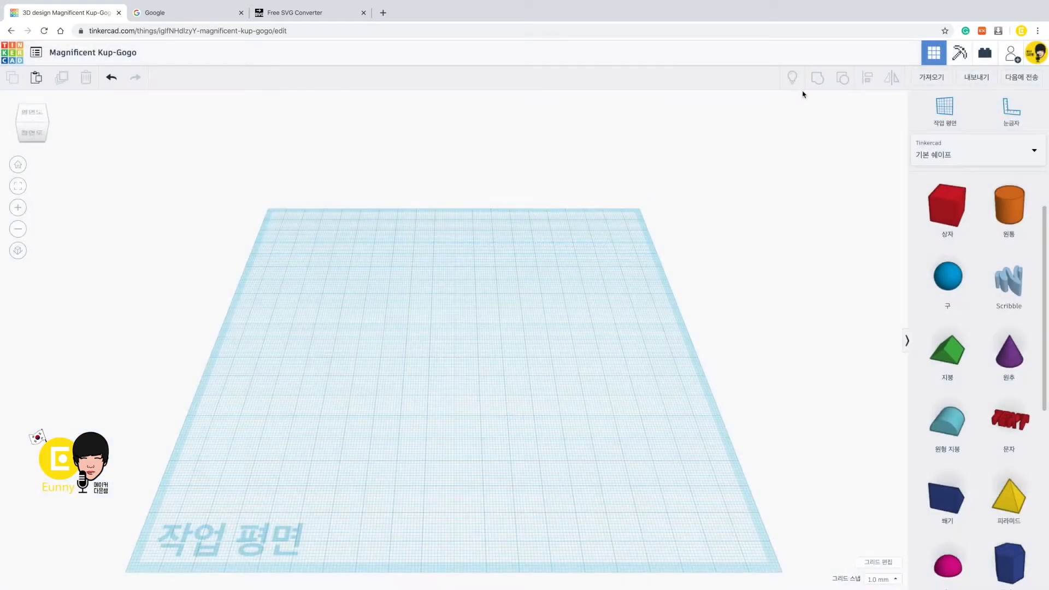
pyautogui.click(935, 81)
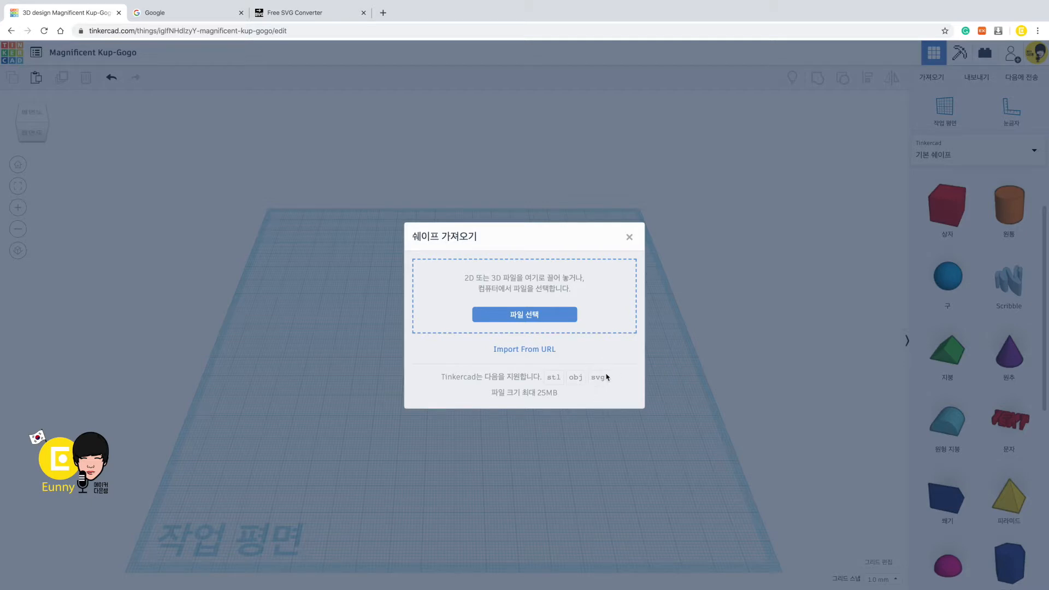
pyautogui.click(631, 238)
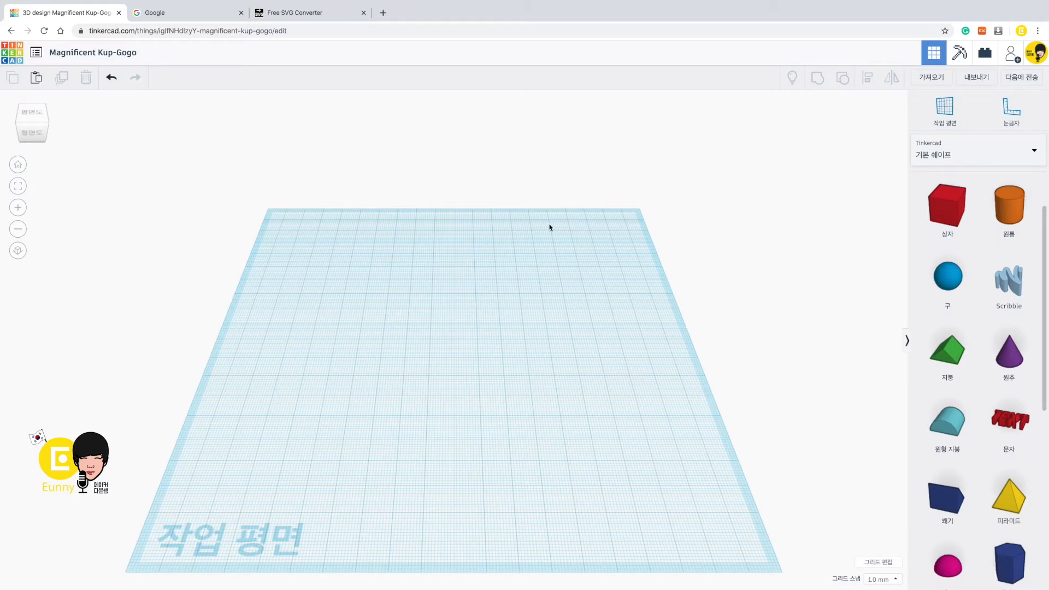
# Switch to Google, search for "돌고래" and show the image results.
pyautogui.click(188, 13)
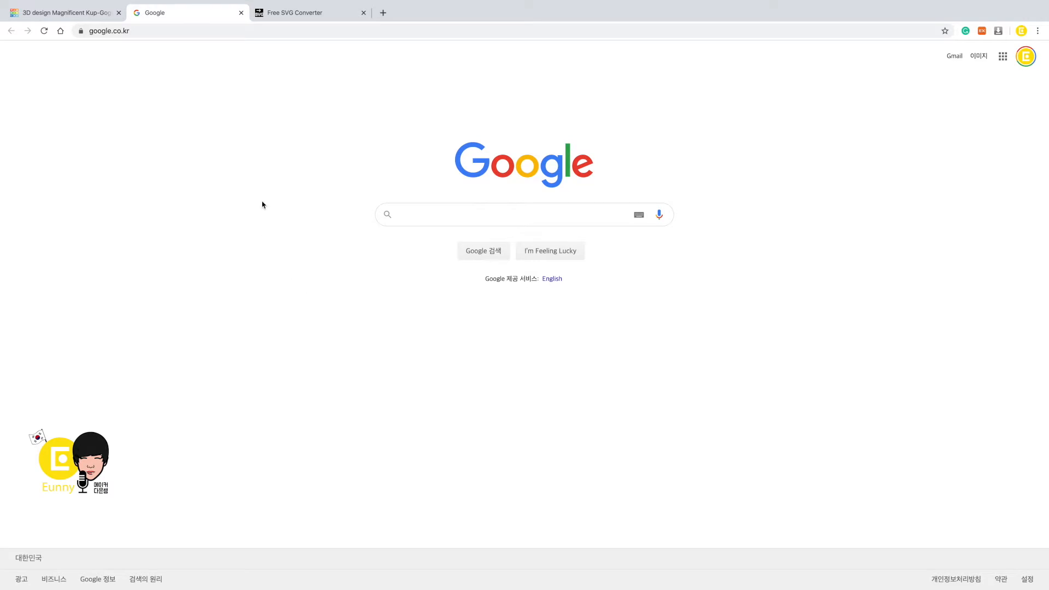
pyautogui.click(187, 32)
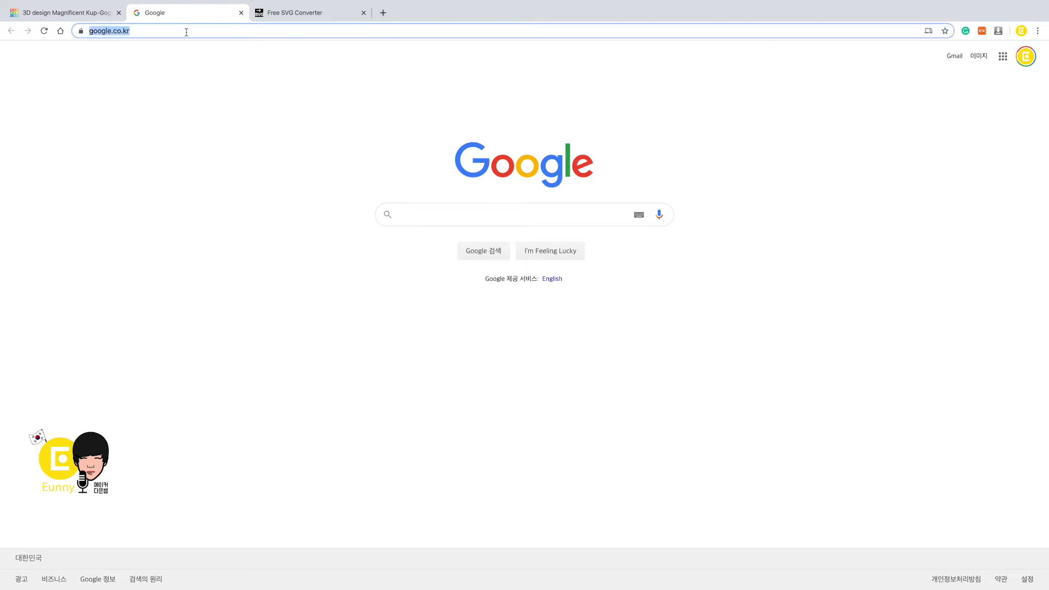
pyautogui.write('돌고')
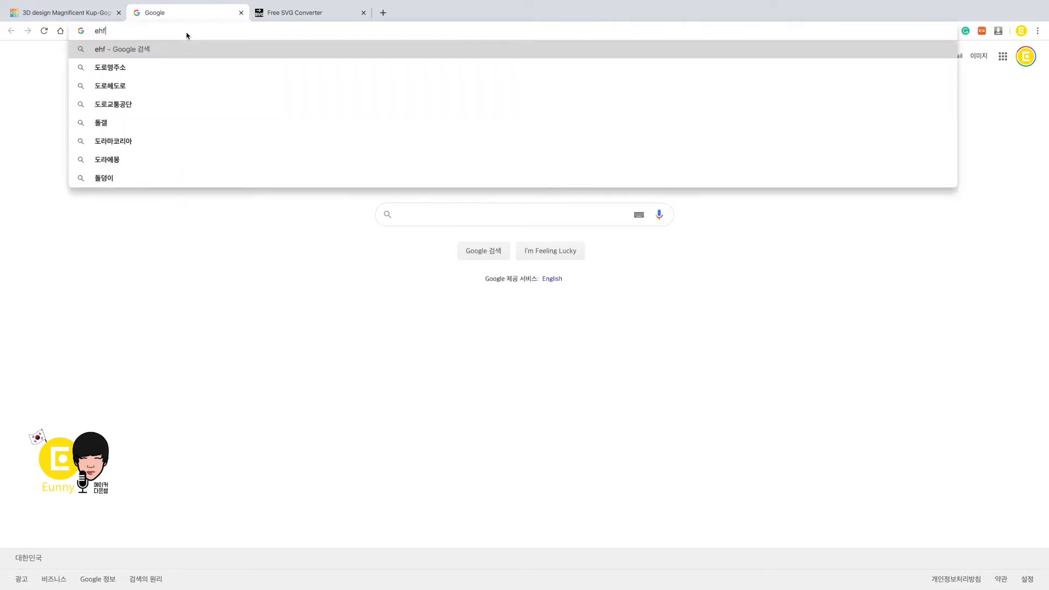
pyautogui.write('래')
pyautogui.press('Return')
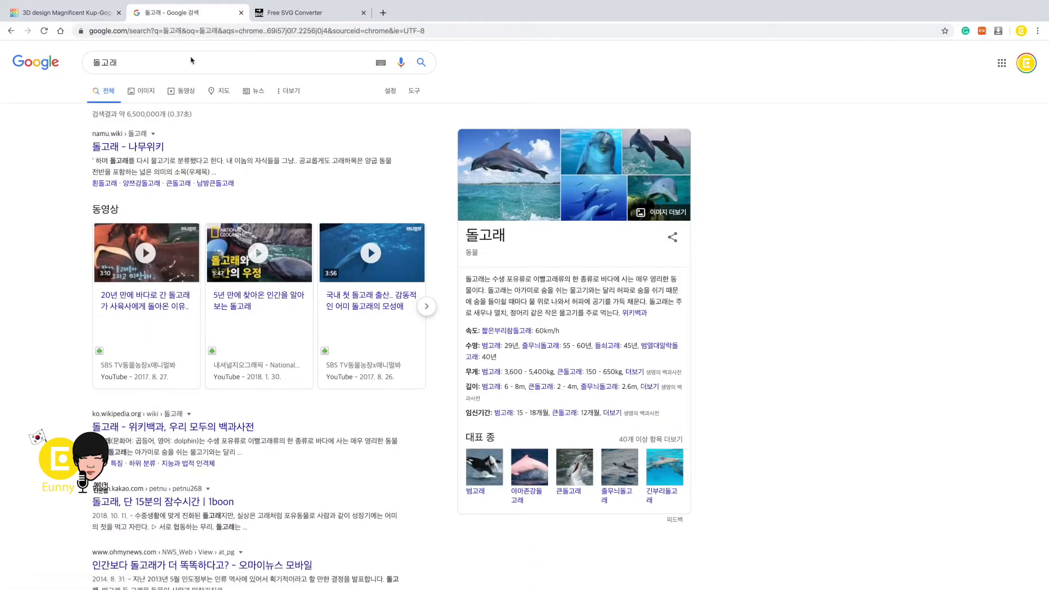
pyautogui.click(151, 96)
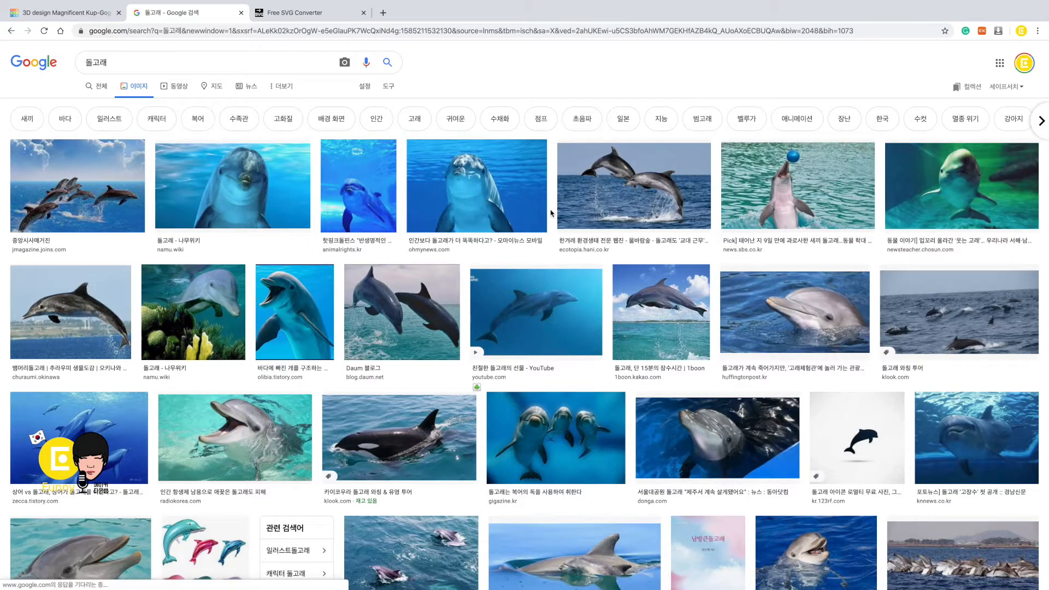
# Browse the dolphin images and filter them by colour to black and white (흑백).
pyautogui.scroll(-5, 535, 213)
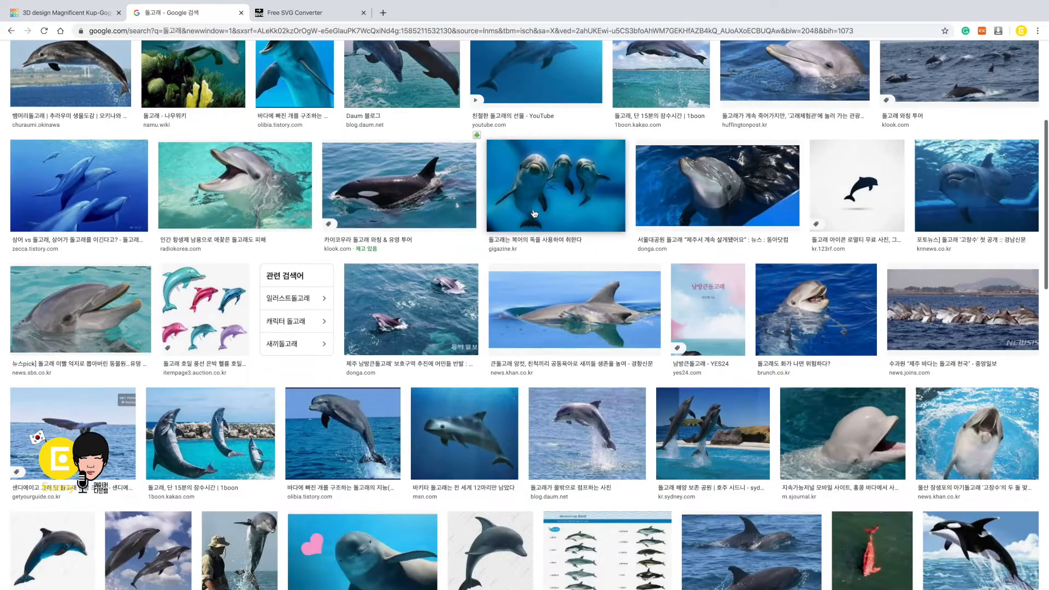
pyautogui.scroll(-5, 535, 213)
pyautogui.scroll(9, 525, 204)
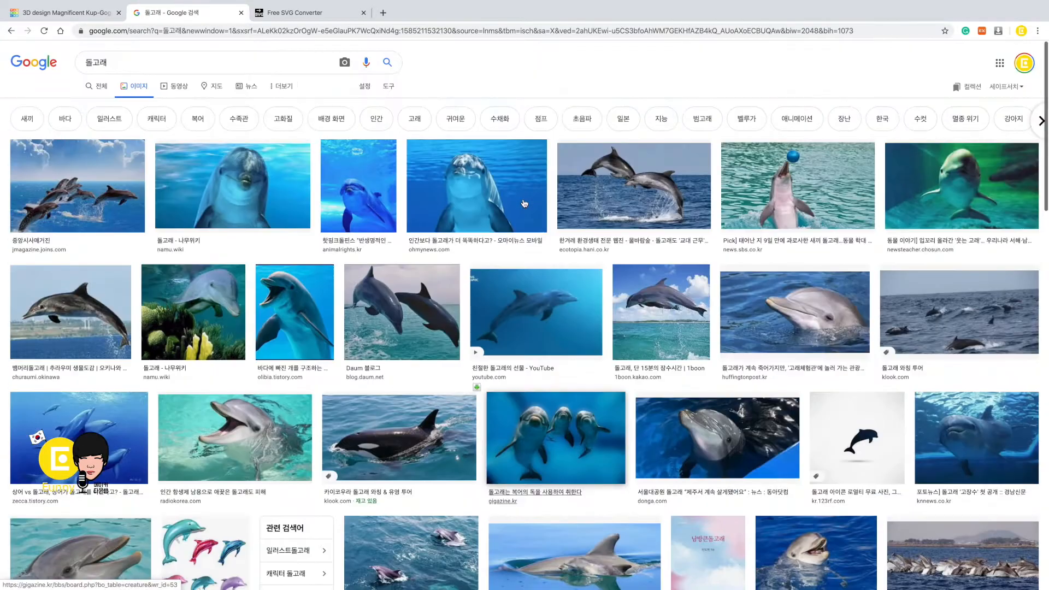
pyautogui.click(389, 87)
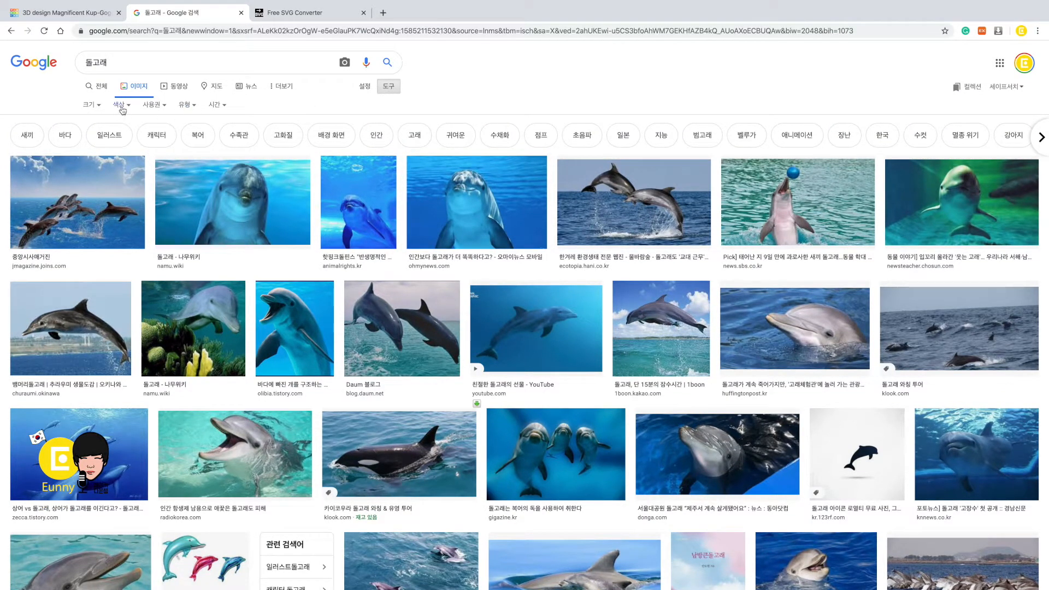
pyautogui.click(120, 105)
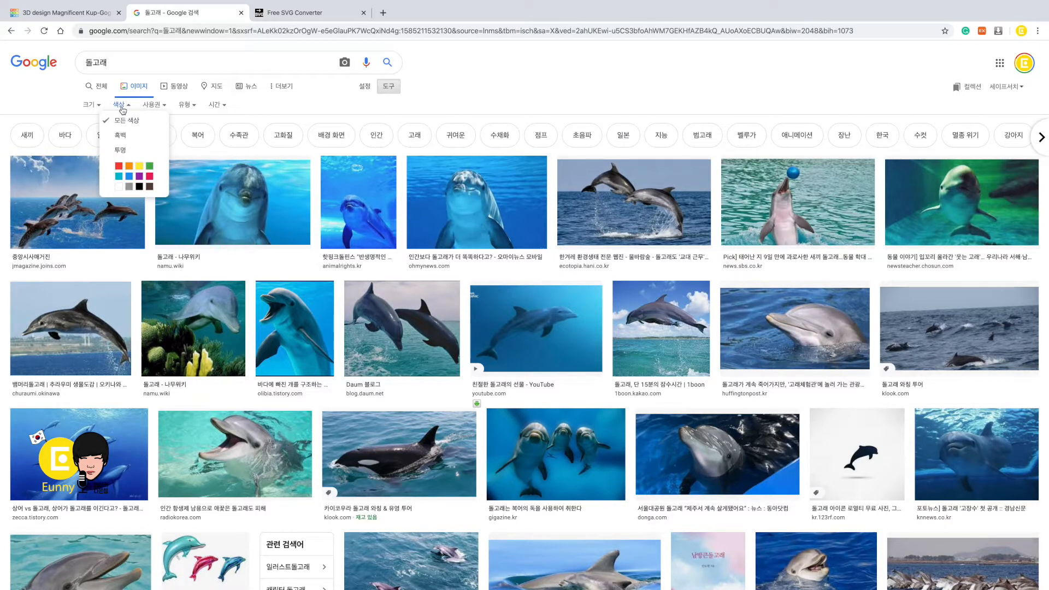
pyautogui.click(119, 136)
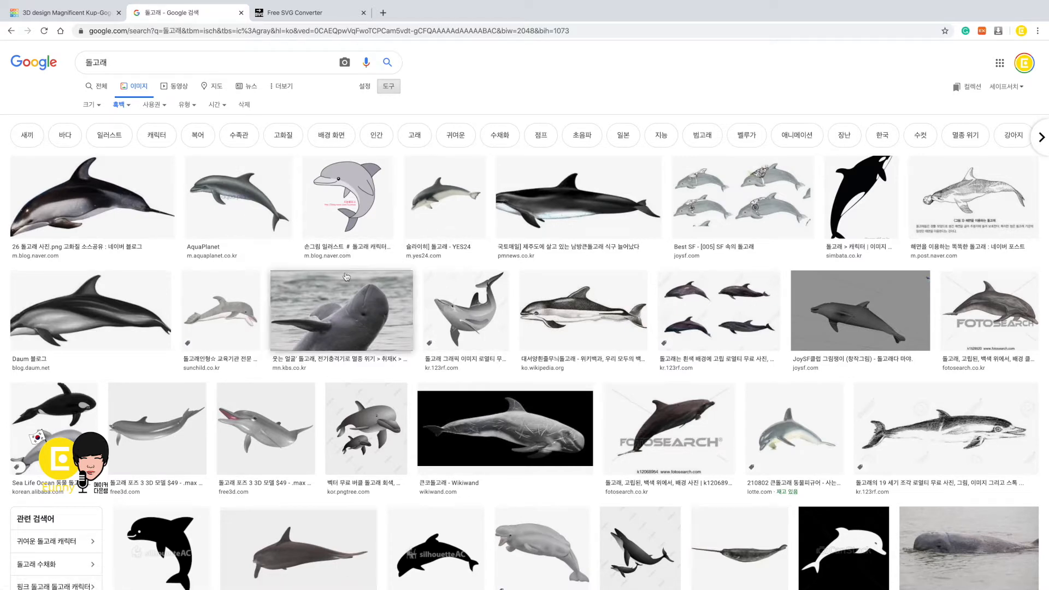
# Find the solid black dolphin silhouette from pngwing.com among the black-and-white results and open its preview.
pyautogui.click(71, 16)
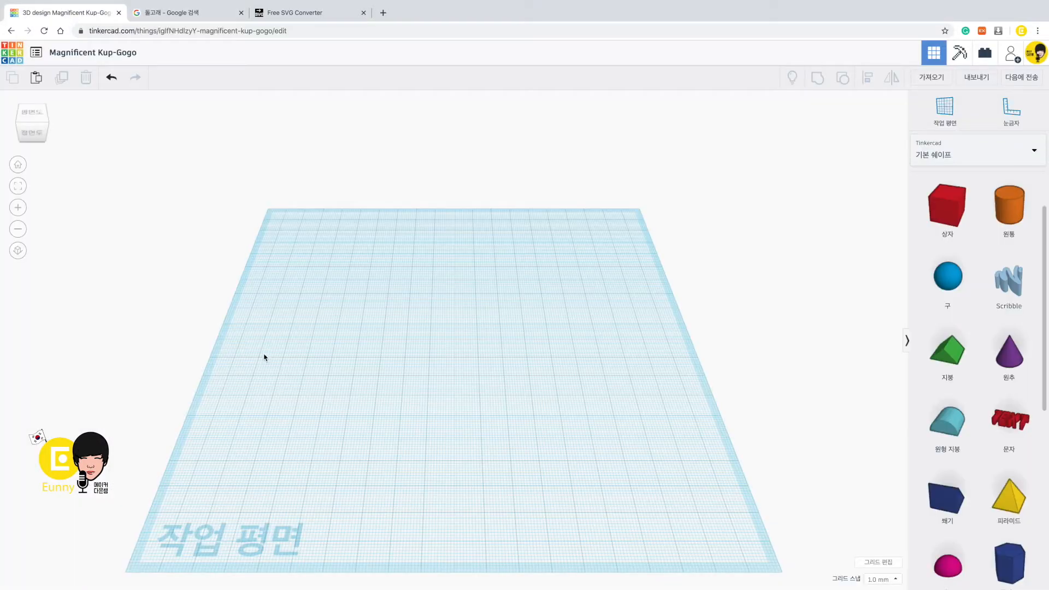
pyautogui.click(182, 13)
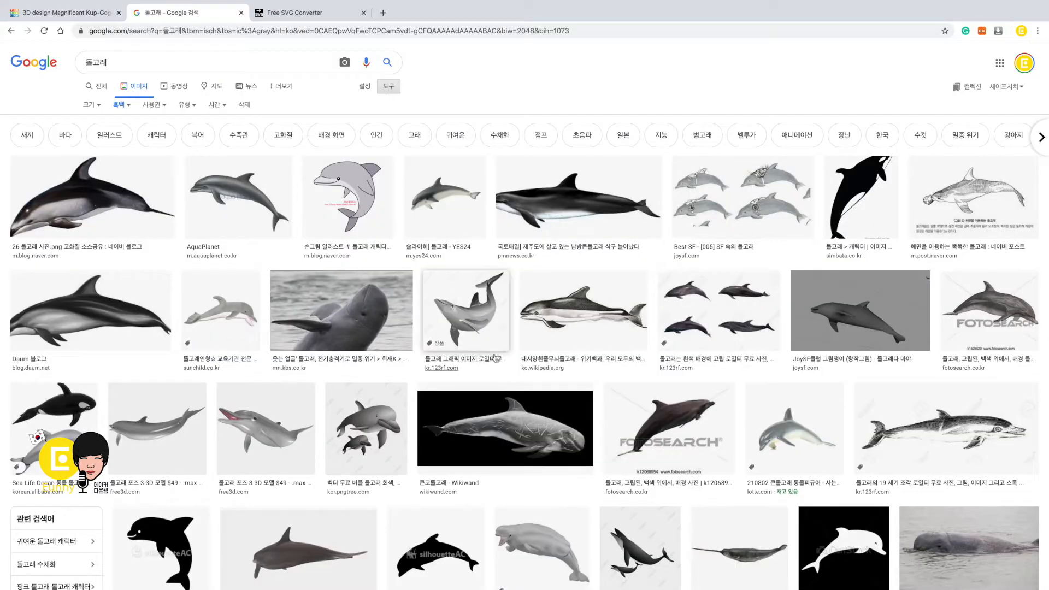
pyautogui.scroll(-1, 370, 259)
pyautogui.scroll(-10, 371, 259)
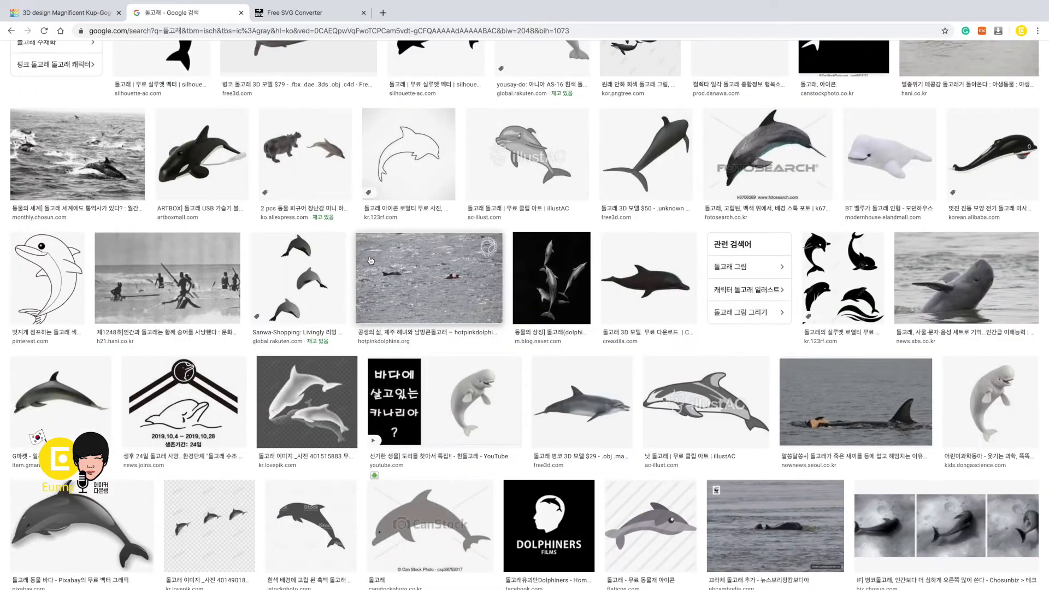
pyautogui.scroll(-3, 370, 260)
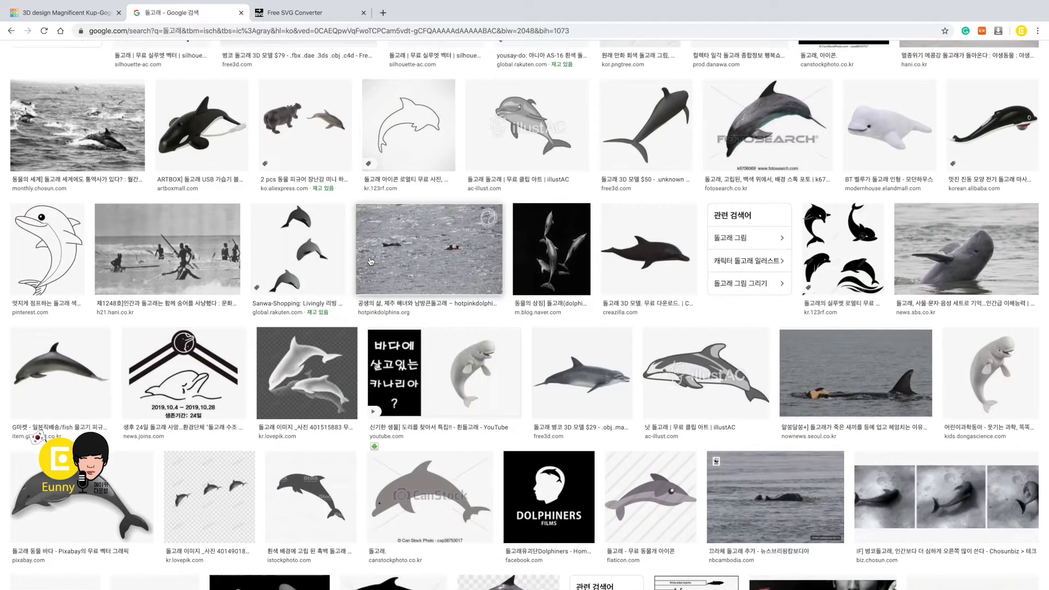
pyautogui.scroll(-2, 371, 261)
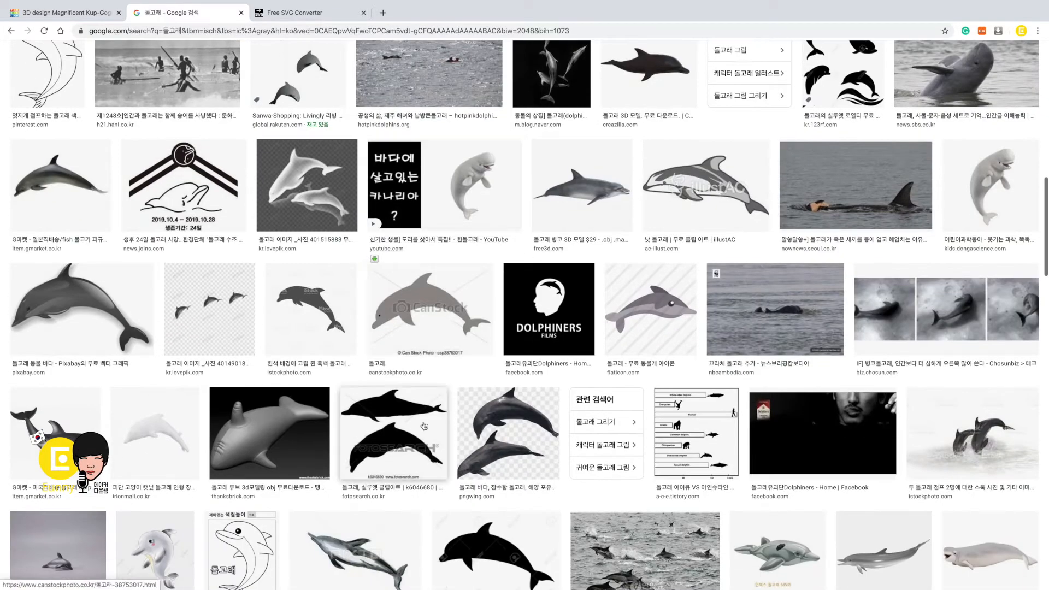
pyautogui.scroll(-4, 578, 269)
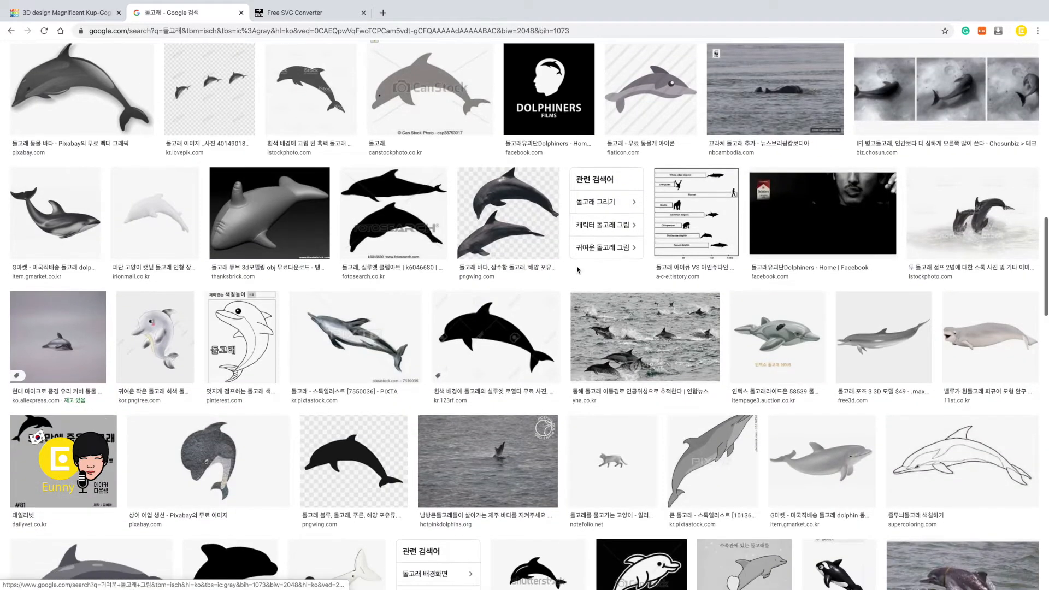
pyautogui.scroll(-2, 577, 269)
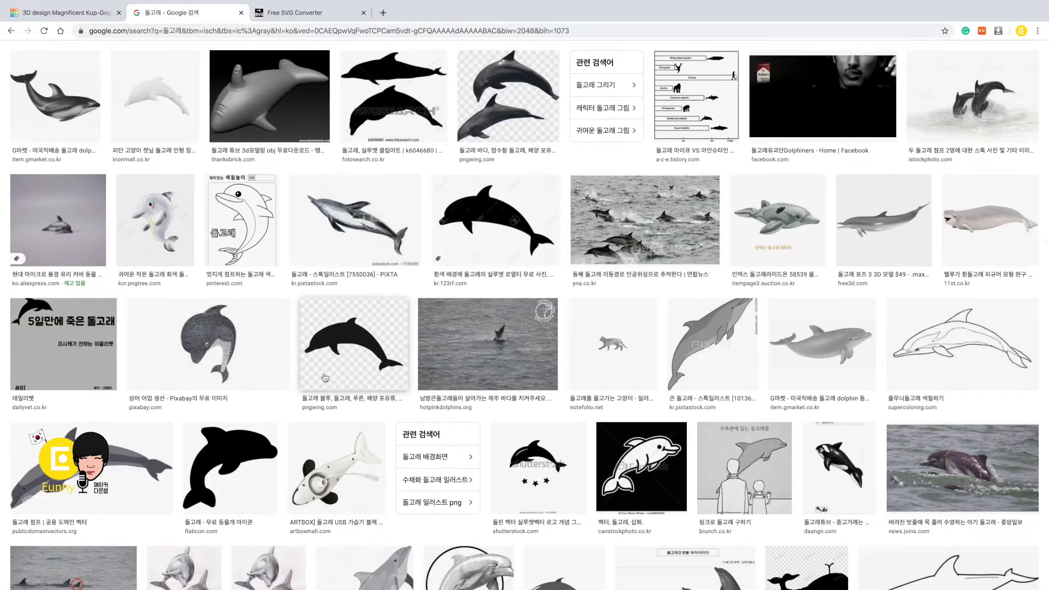
pyautogui.click(363, 356)
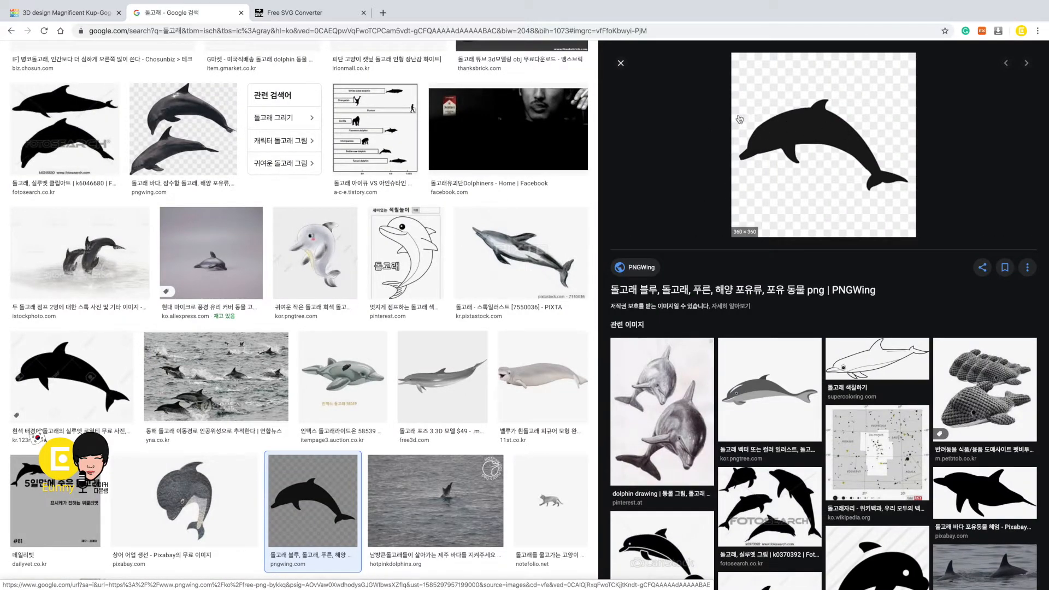
# Save the previewed dolphin silhouette as a PNG image named 돌고래 in the desktop folder (데스크탑).
pyautogui.rightClick(793, 121)
pyautogui.click(850, 212)
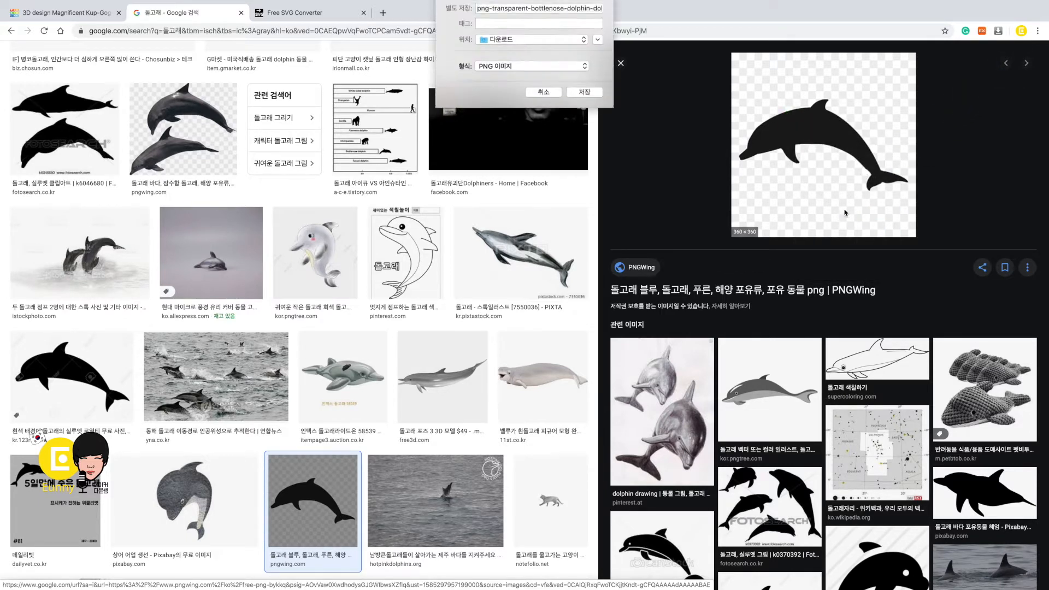
pyautogui.click(584, 46)
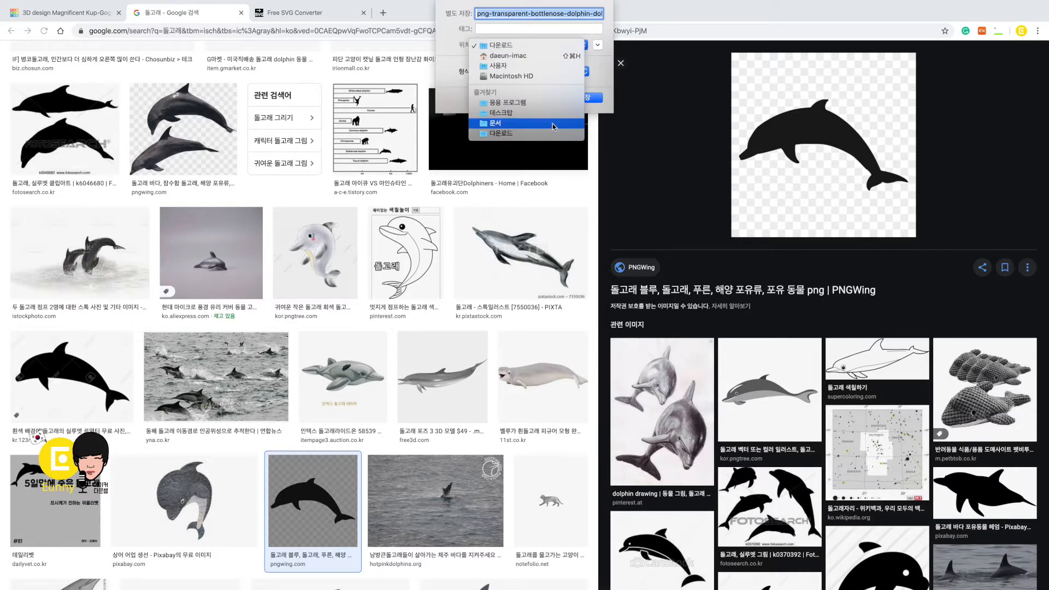
pyautogui.click(521, 112)
pyautogui.write('ㄷ고래')
pyautogui.press('Return')
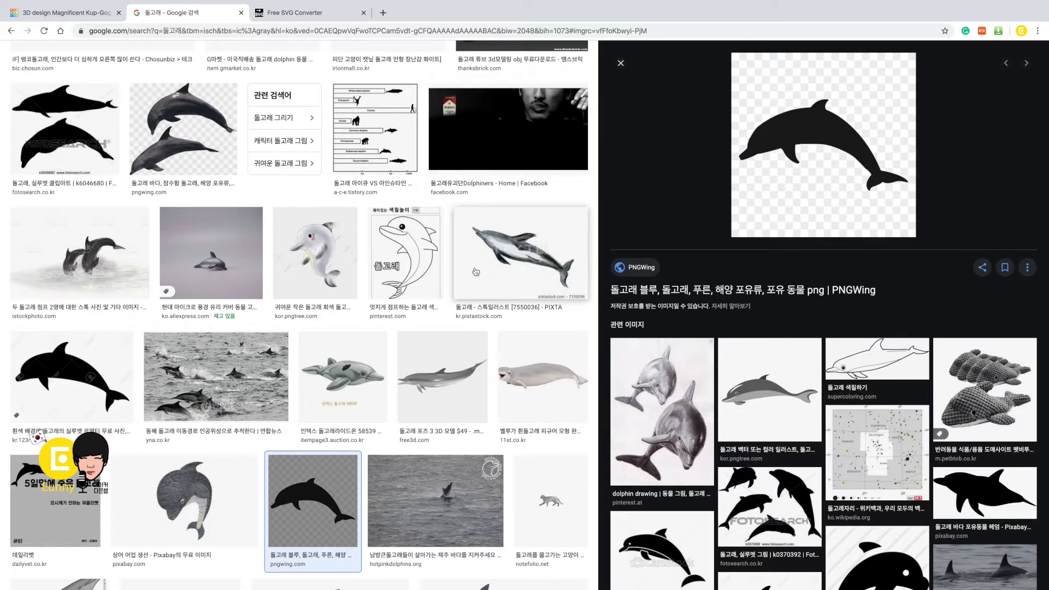
# Close the dolphin silhouette's preview and return to the start of the image results.
pyautogui.scroll(1, 397, 345)
pyautogui.scroll(12, 397, 347)
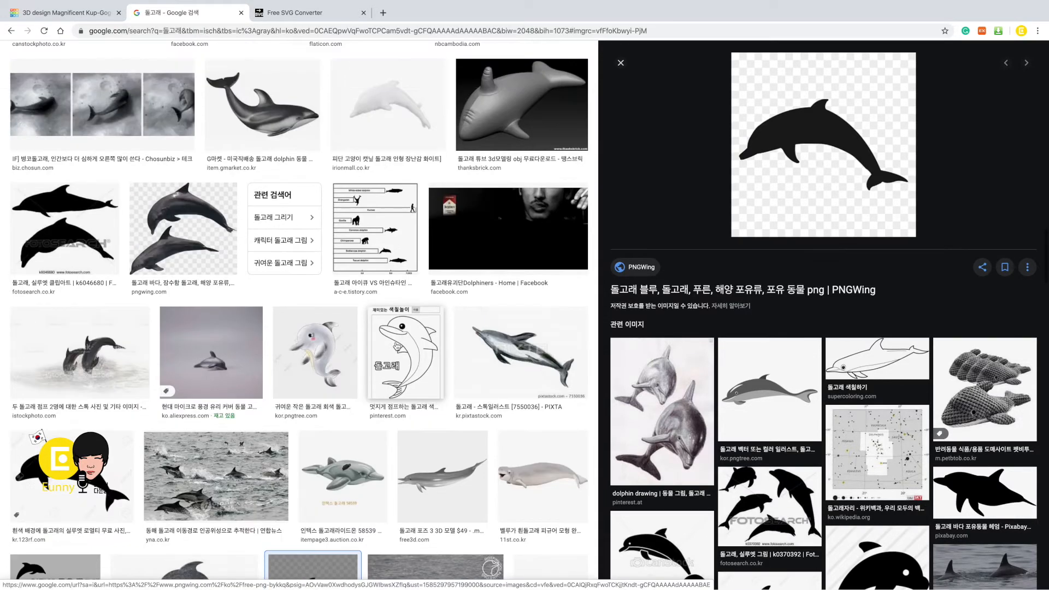
pyautogui.scroll(2, 396, 347)
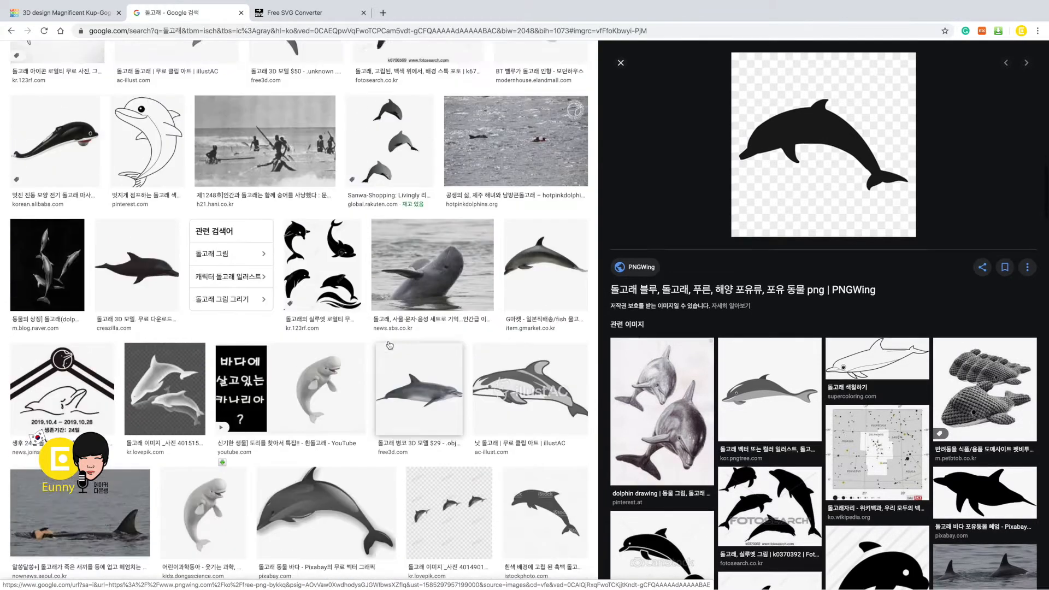
pyautogui.click(621, 63)
pyautogui.scroll(5, 419, 267)
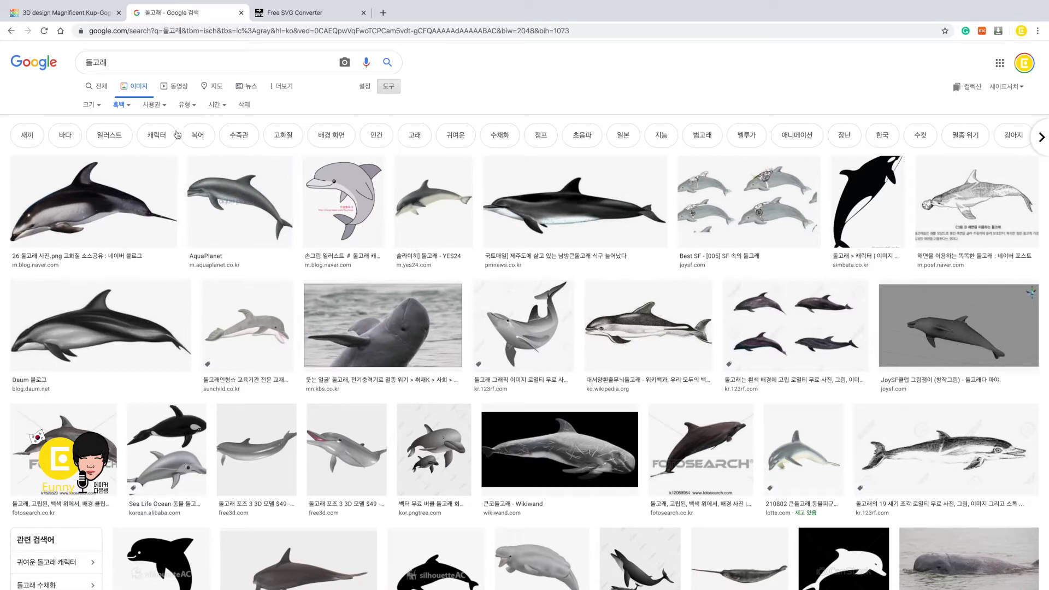
# Filter the images by usage rights 수정 후 재사용 가능, and change that filter to 비상업적 용도로 재사용 가능.
pyautogui.click(161, 105)
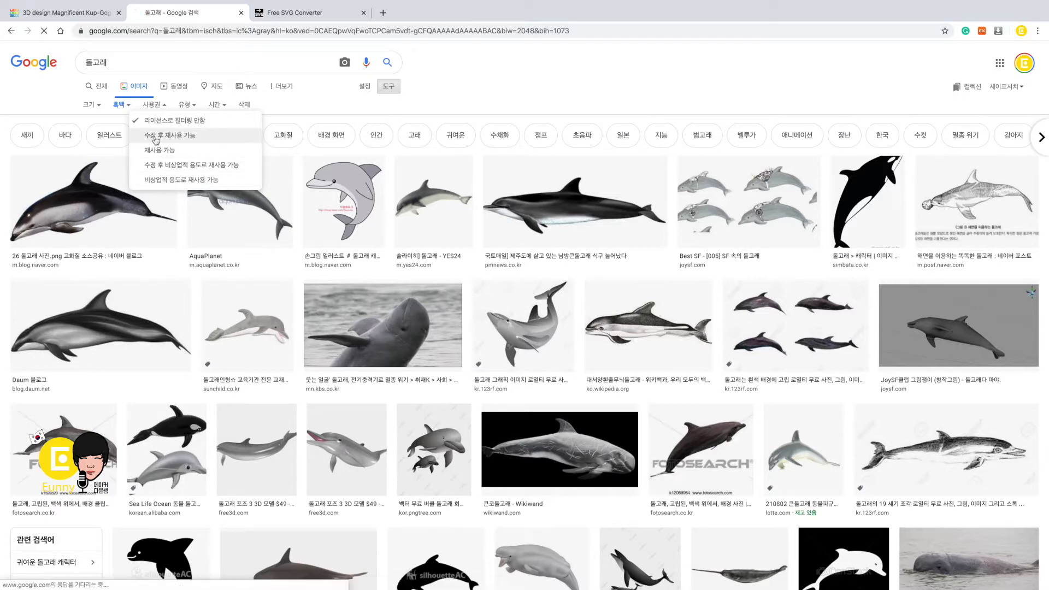
pyautogui.click(154, 137)
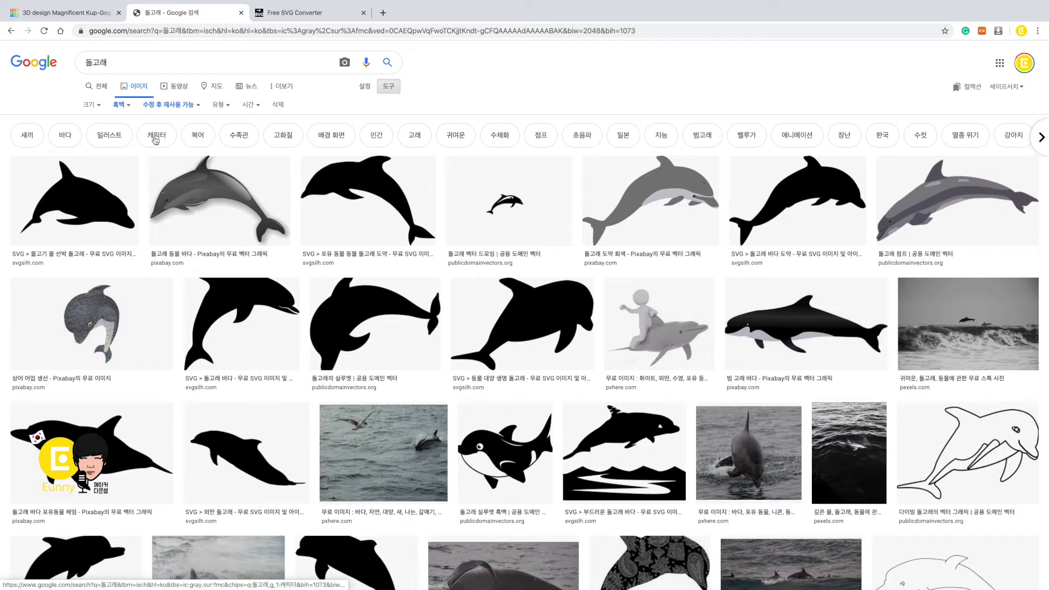
pyautogui.click(171, 104)
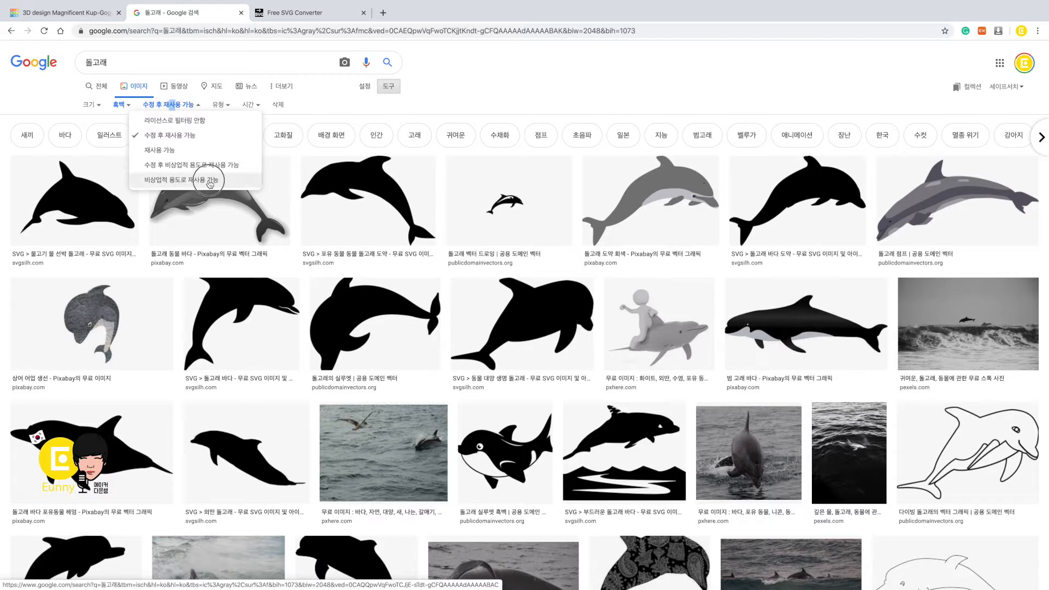
pyautogui.click(194, 181)
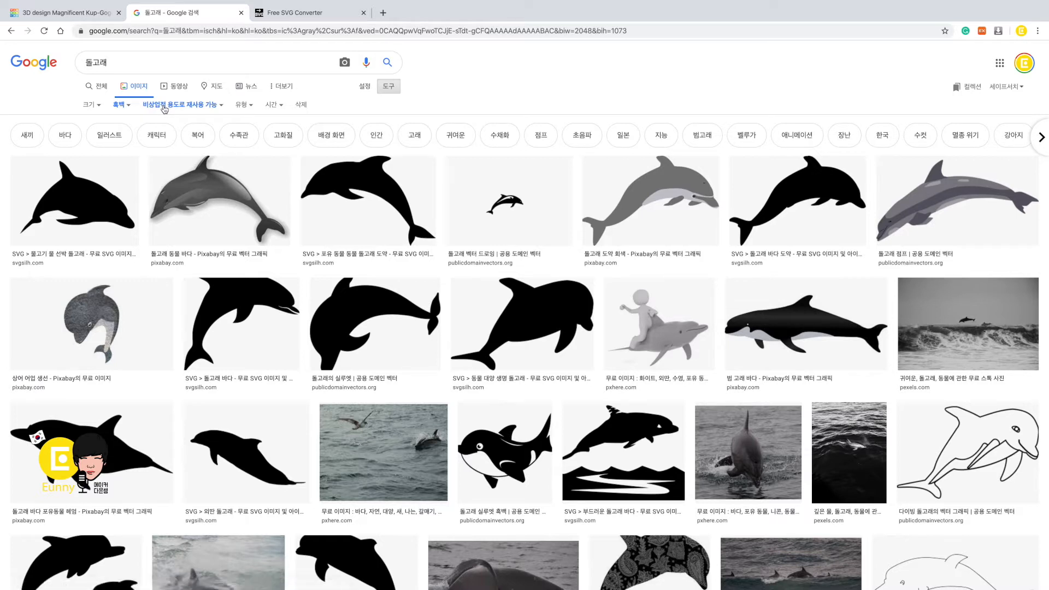
pyautogui.click(165, 105)
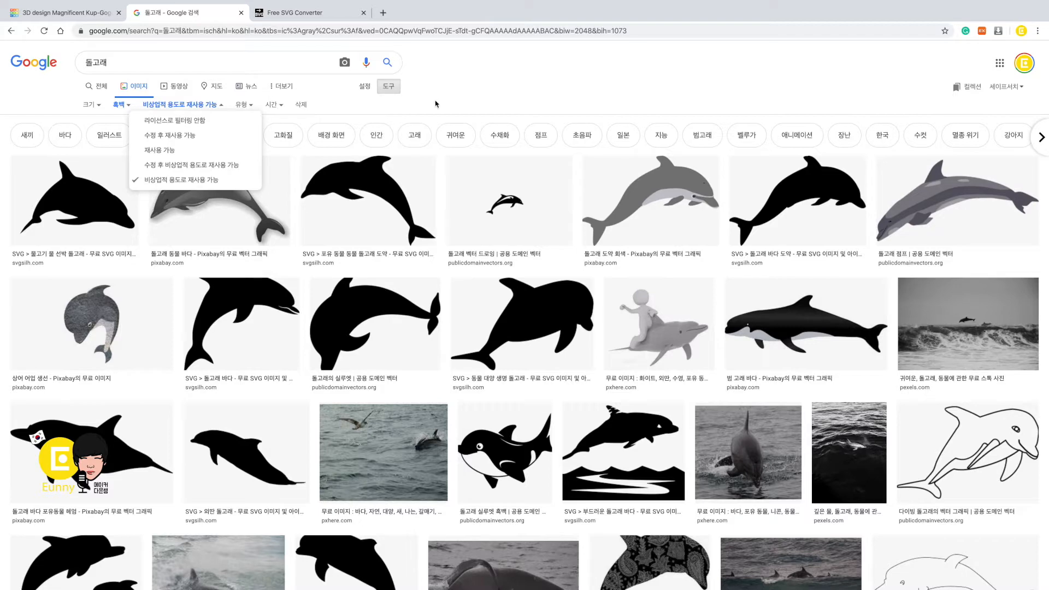
# Switch to the Picsvg free SVG converter page and view its upload area and example conversion.
pyautogui.click(277, 15)
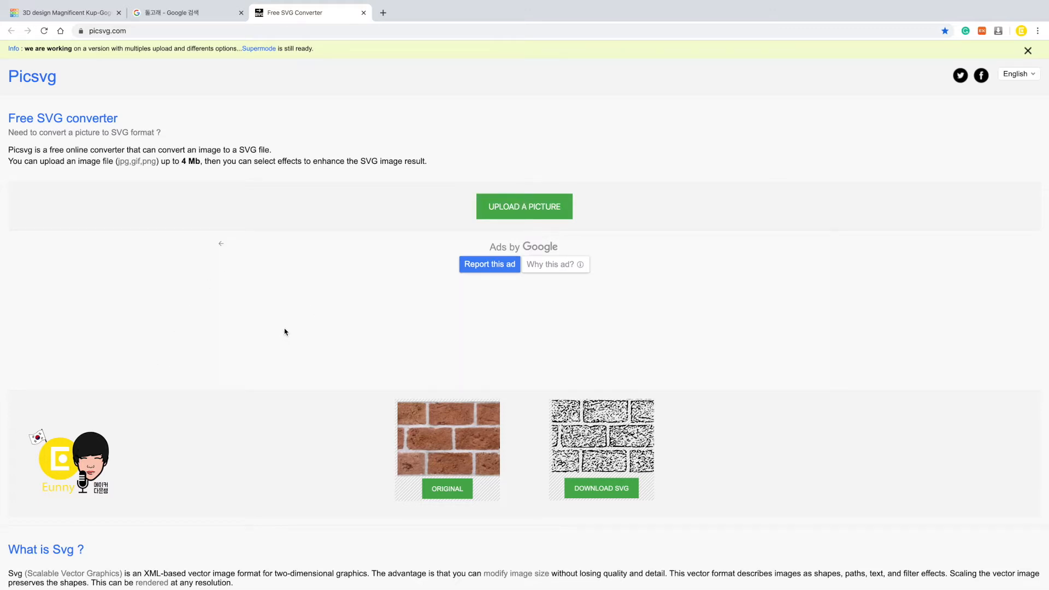
pyautogui.scroll(-1, 429, 333)
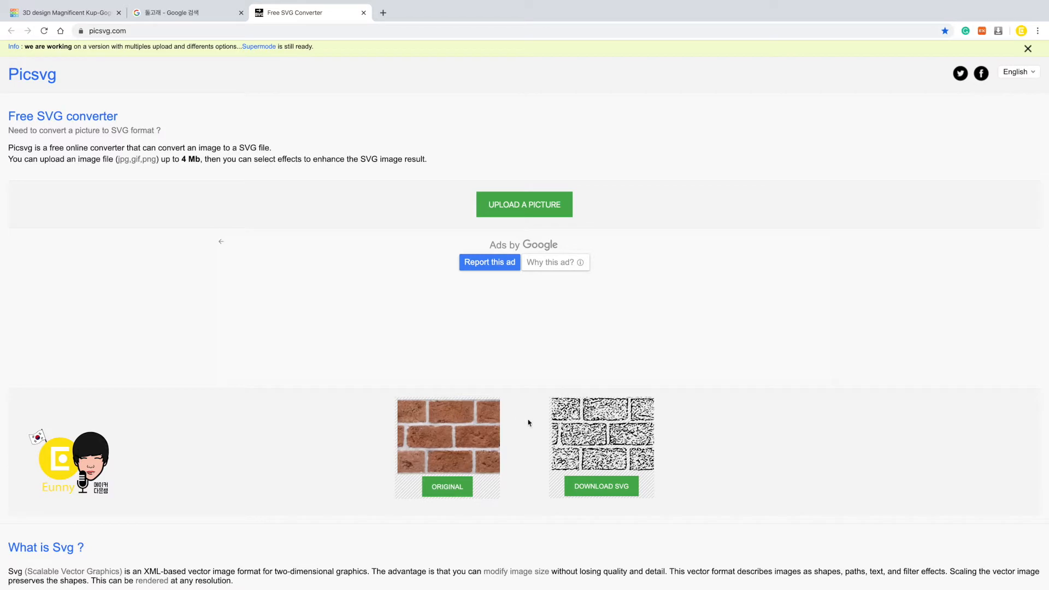
# Download the example brick SVG and upload 돌고래.png from the 데스크탑 folder for conversion.
pyautogui.click(606, 488)
pyautogui.click(523, 206)
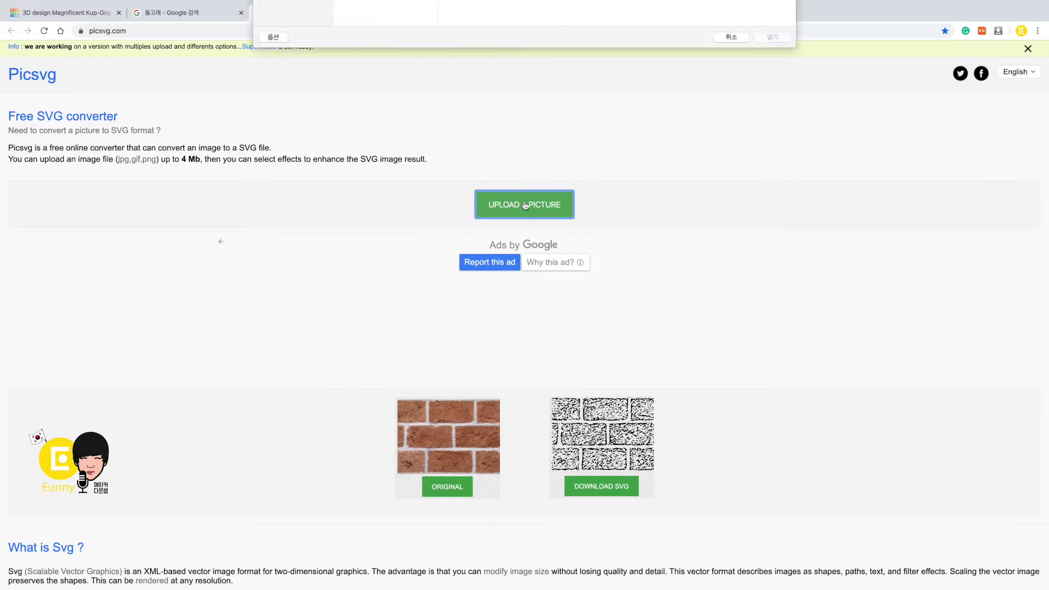
pyautogui.click(377, 36)
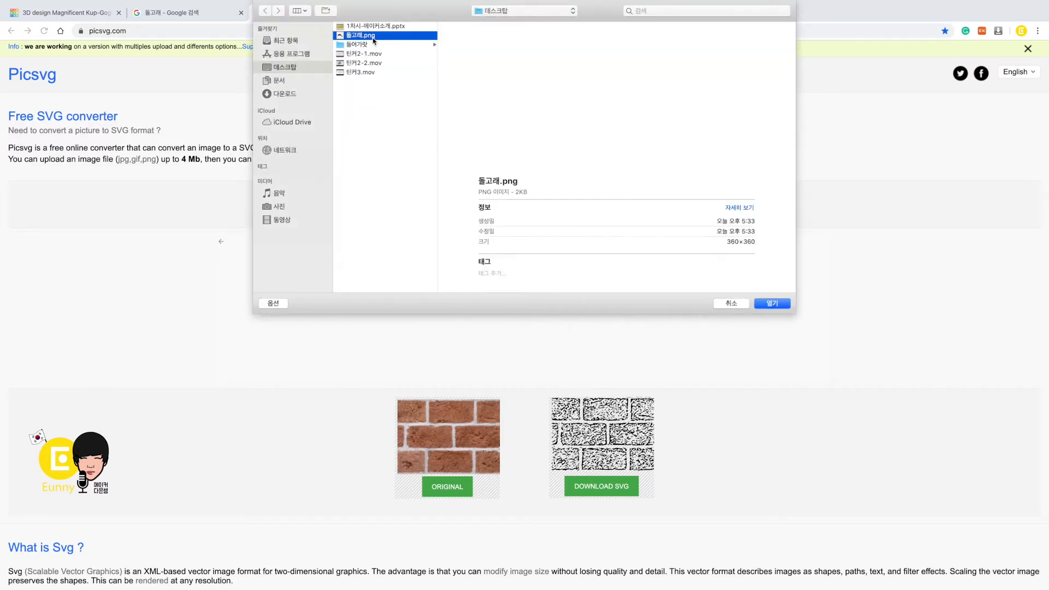
pyautogui.click(765, 304)
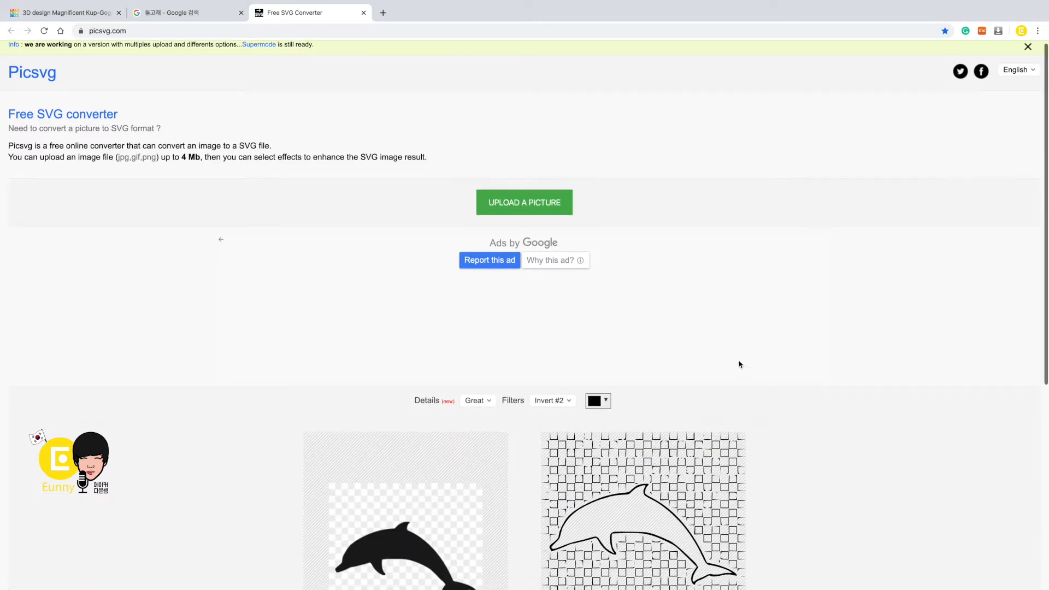
# Apply the Ready #2 filter to the converted dolphin and download the result as SVG.
pyautogui.scroll(-3, 747, 349)
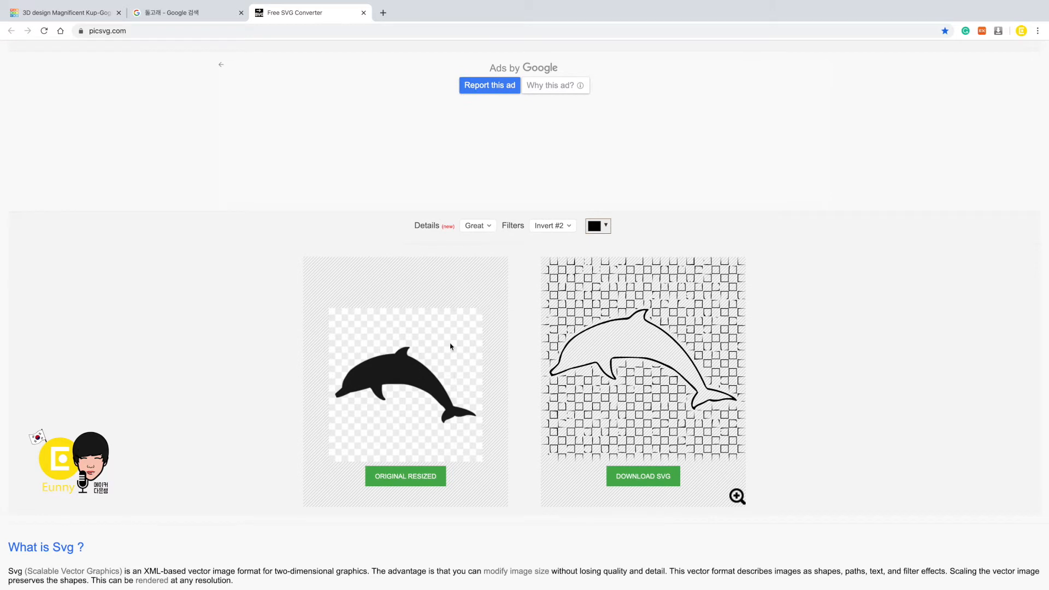
pyautogui.click(559, 227)
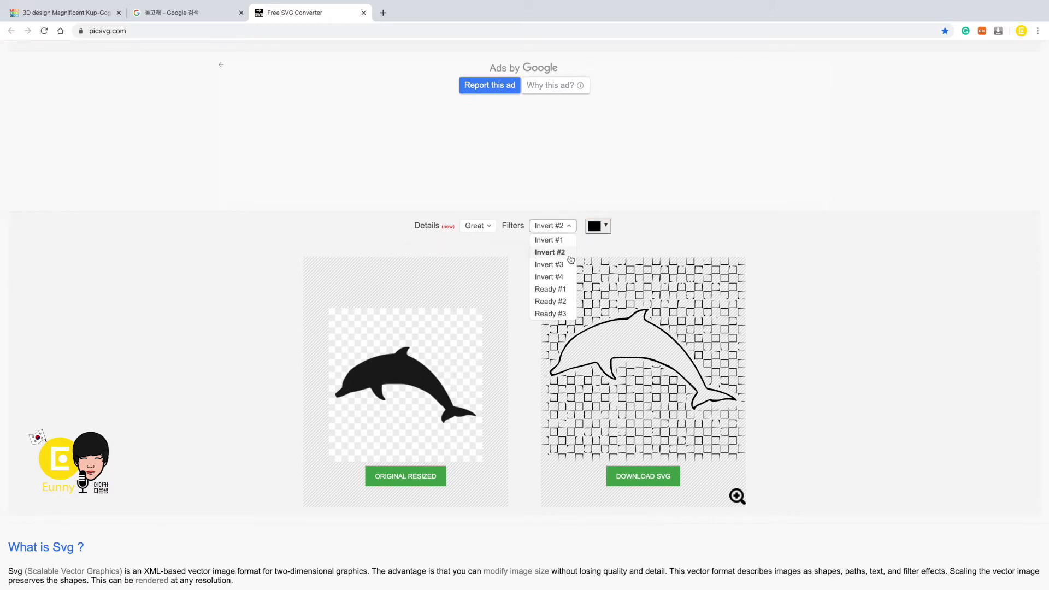
pyautogui.click(566, 309)
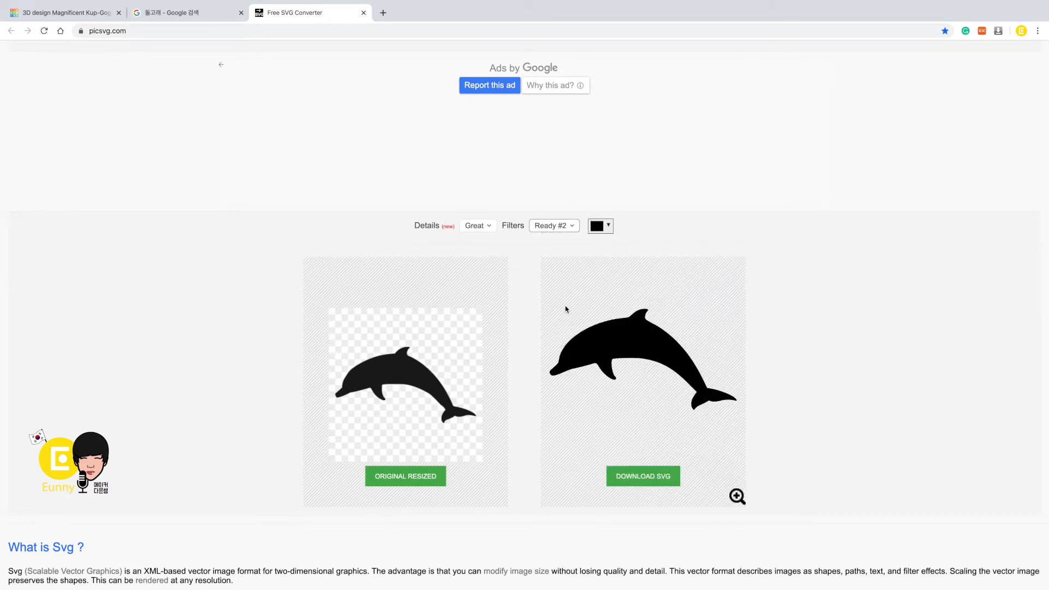
pyautogui.click(555, 230)
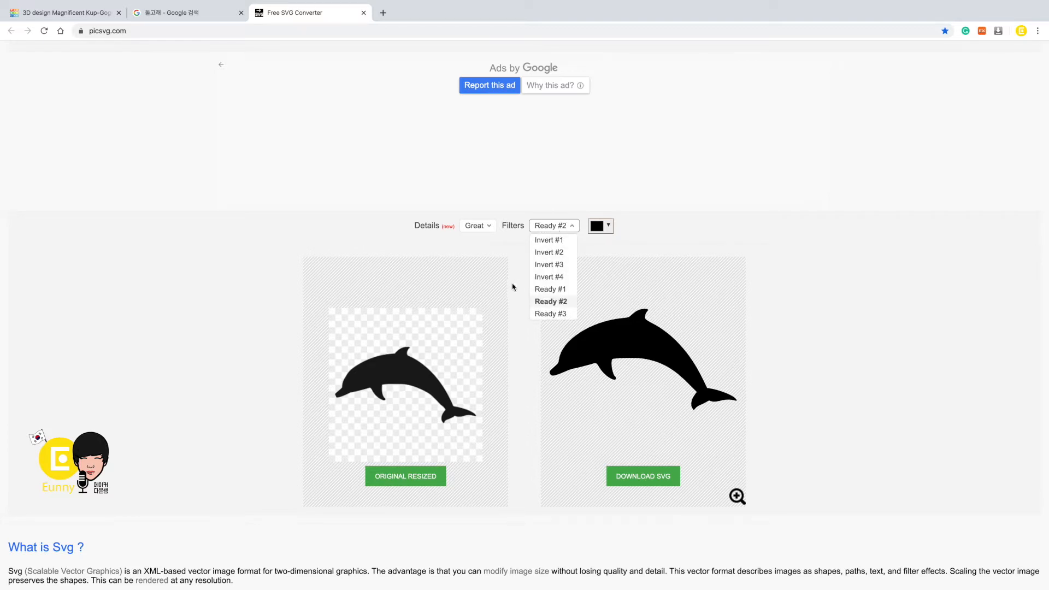
pyautogui.click(514, 262)
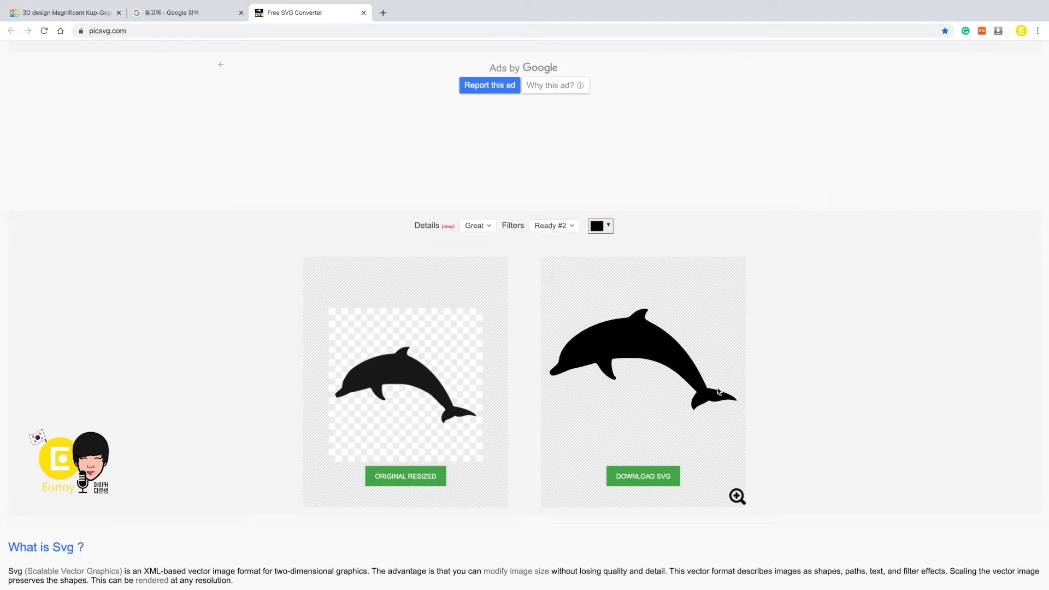
pyautogui.click(656, 480)
# Switch to the Tinkercad design and choose brick.svg from the desktop folder as the shape to import.
pyautogui.click(70, 12)
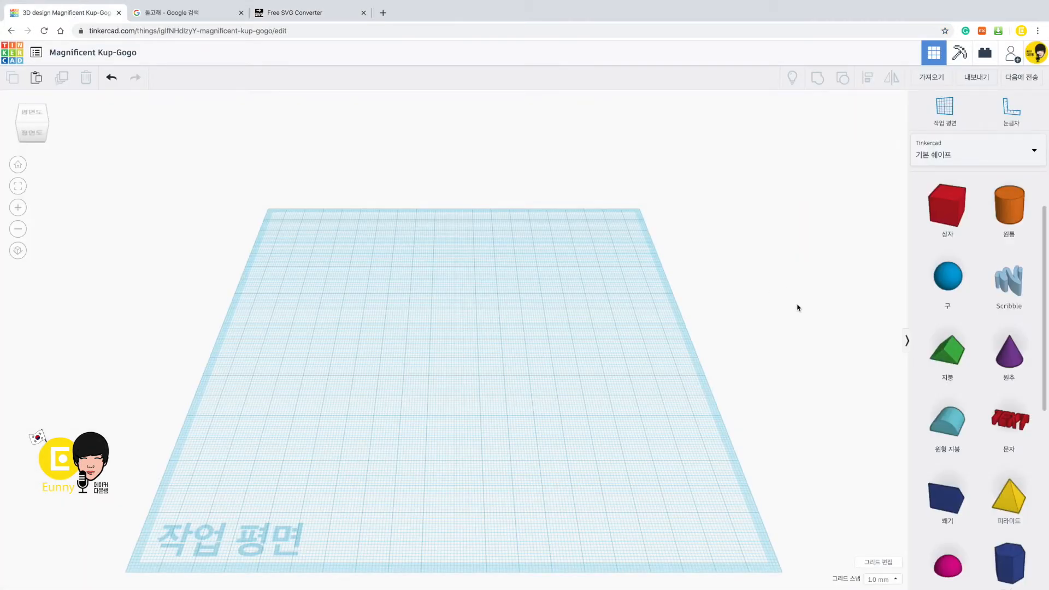
pyautogui.click(922, 81)
pyautogui.click(561, 316)
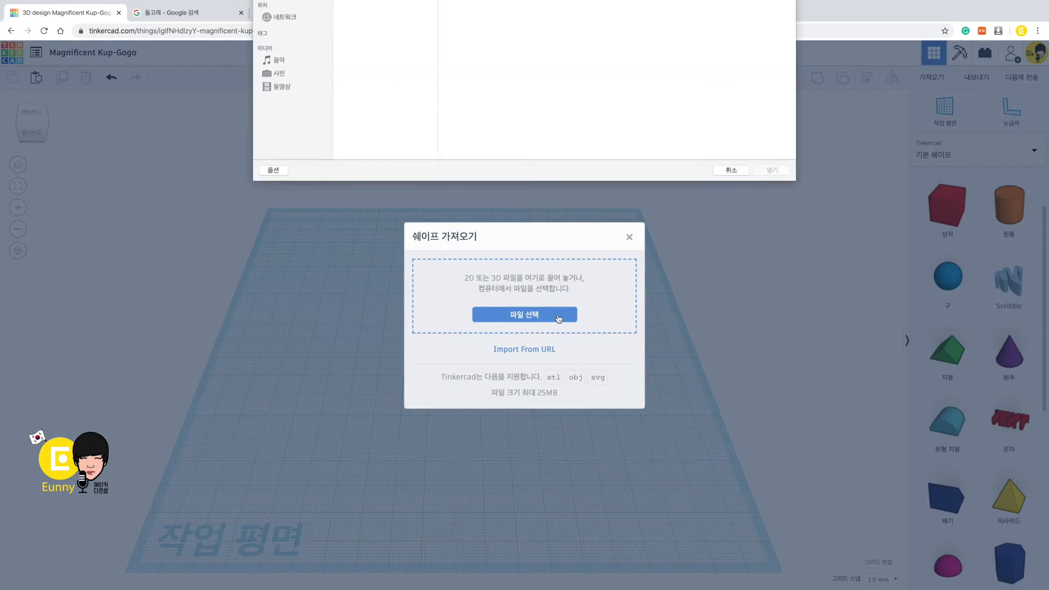
pyautogui.click(337, 81)
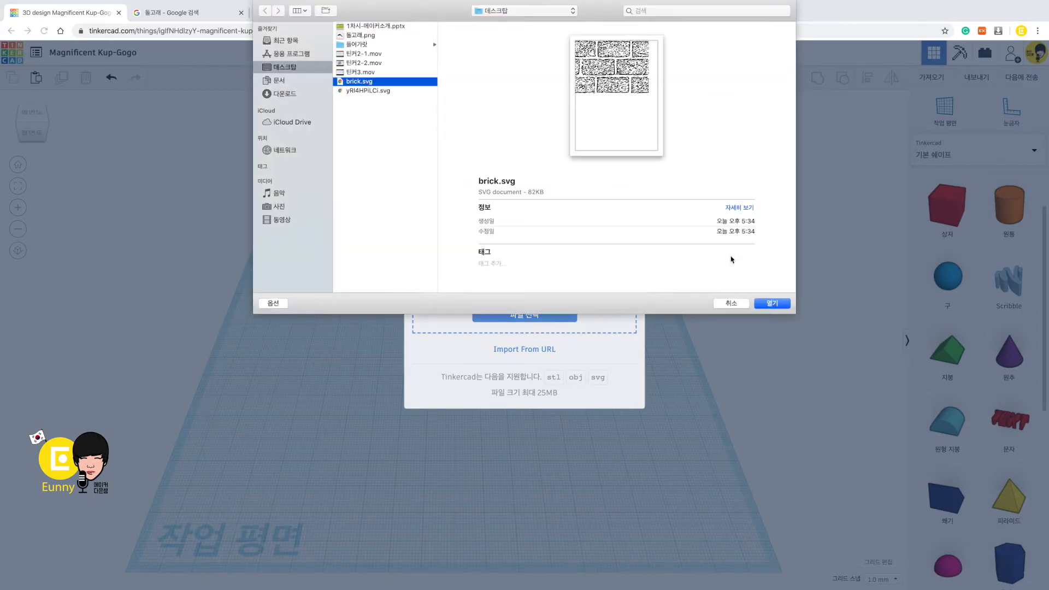
pyautogui.click(772, 303)
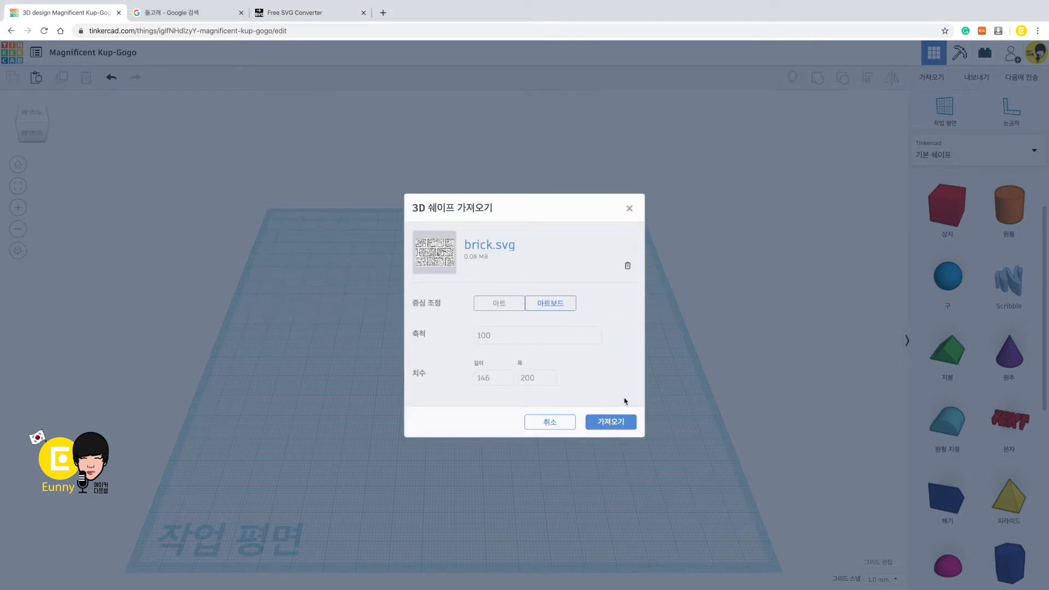
# Set the import scale (축척) of brick.svg to 30 and import it onto the workplane.
pyautogui.click(484, 334)
pyautogui.click(484, 378)
pyautogui.click(524, 378)
pyautogui.click(492, 378)
pyautogui.click(483, 333)
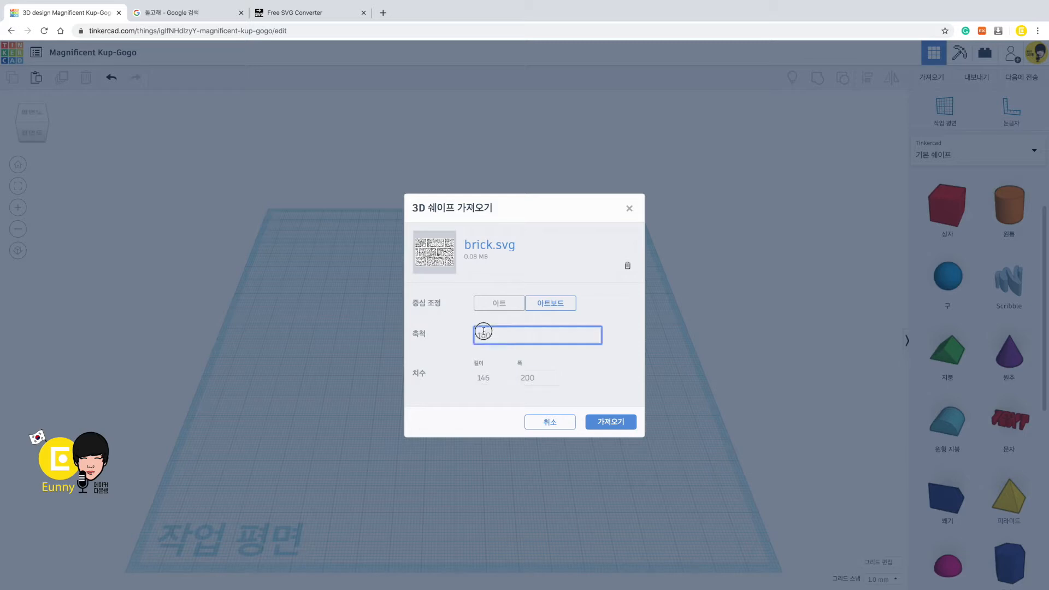
pyautogui.click(528, 378)
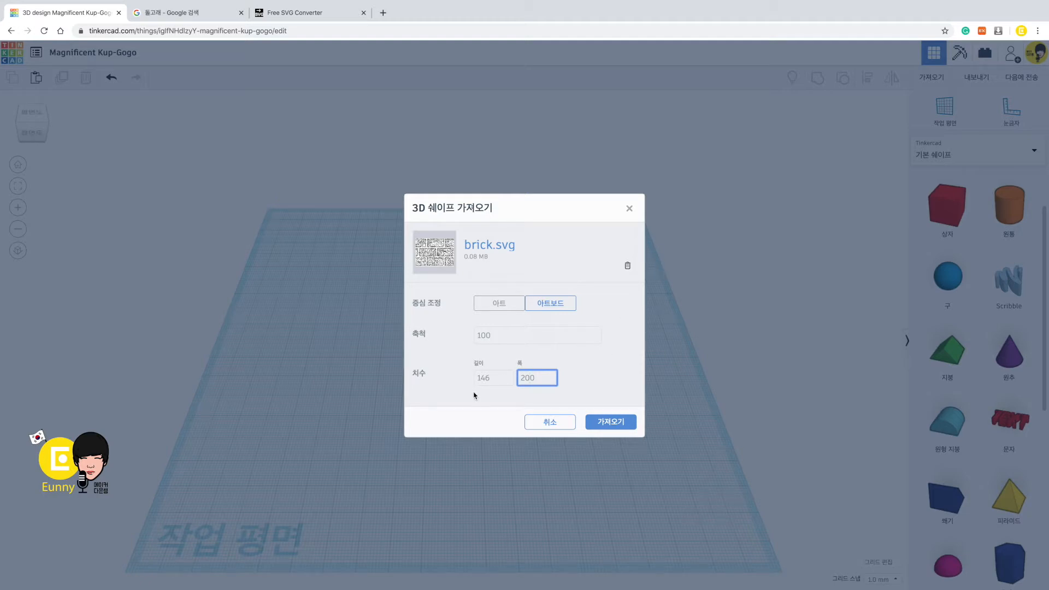
pyautogui.click(503, 337)
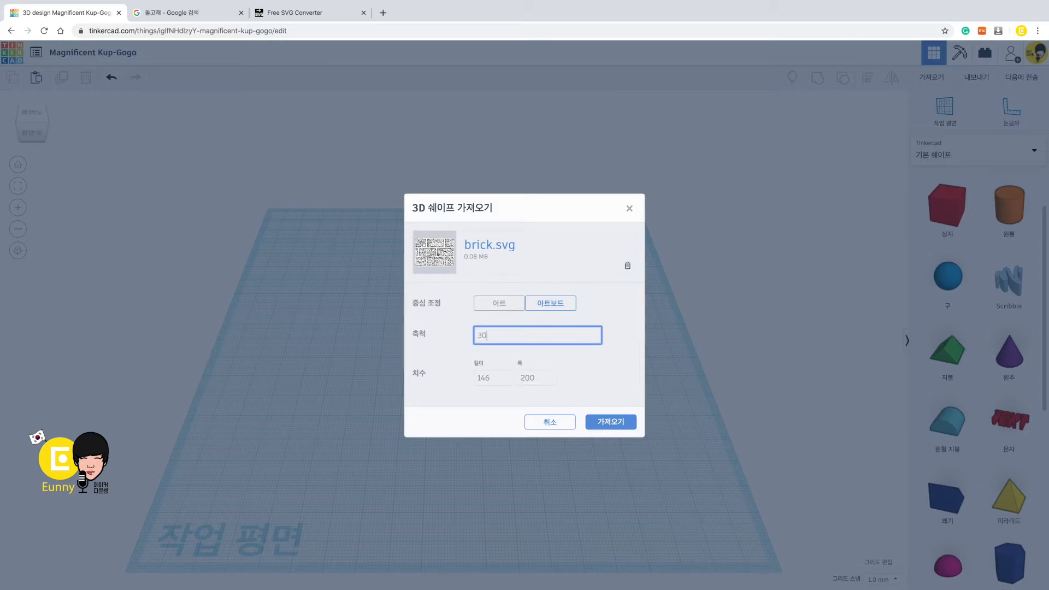
pyautogui.click(503, 376)
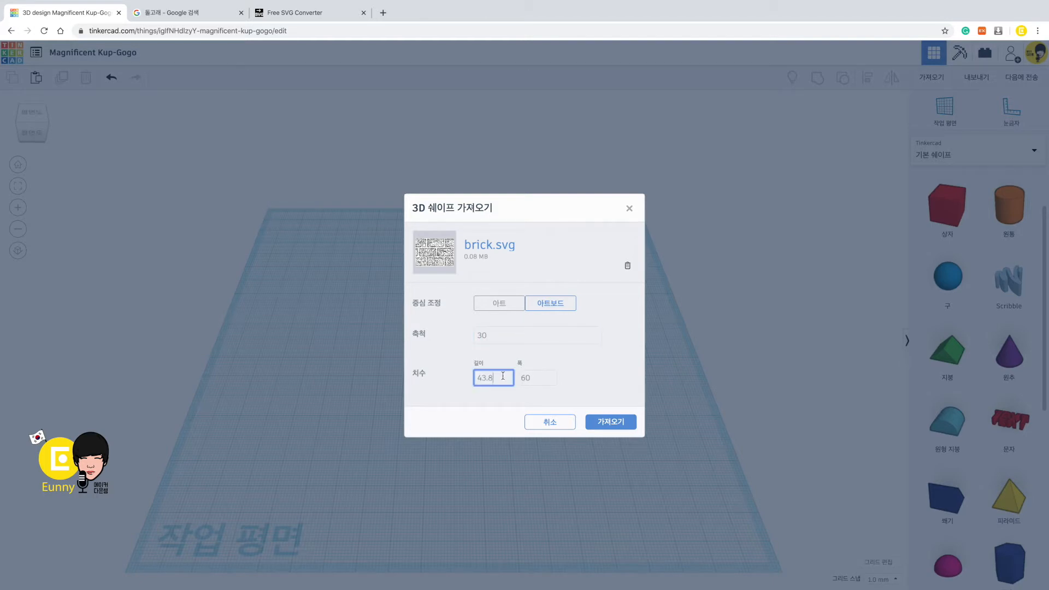
pyautogui.click(616, 427)
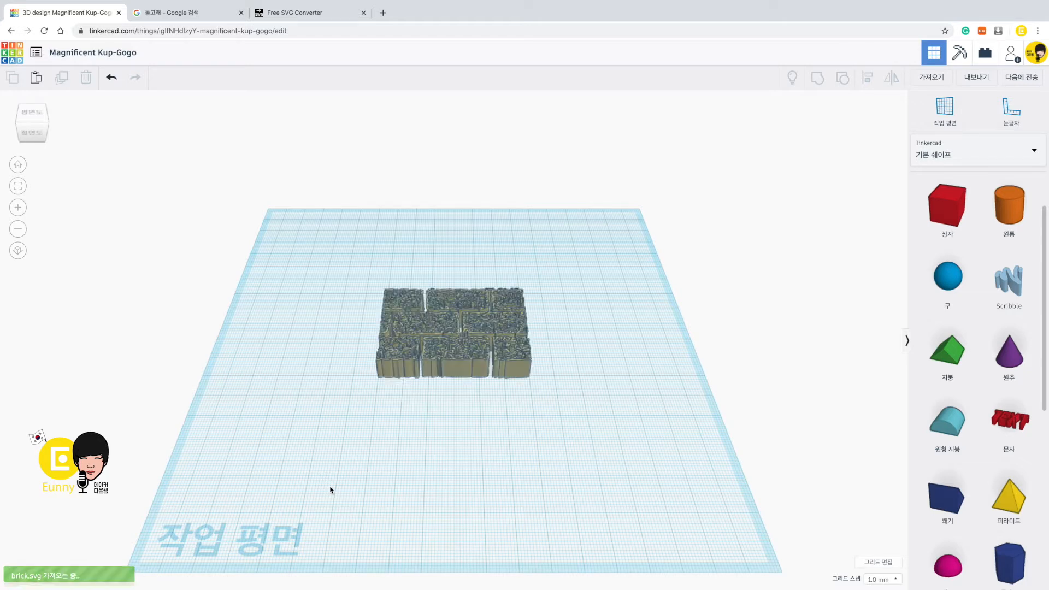
# Shift the imported brick shape slightly on the workplane and inspect its relief detail up close.
pyautogui.moveTo(337, 439); pyautogui.dragTo(339, 488, button='right')
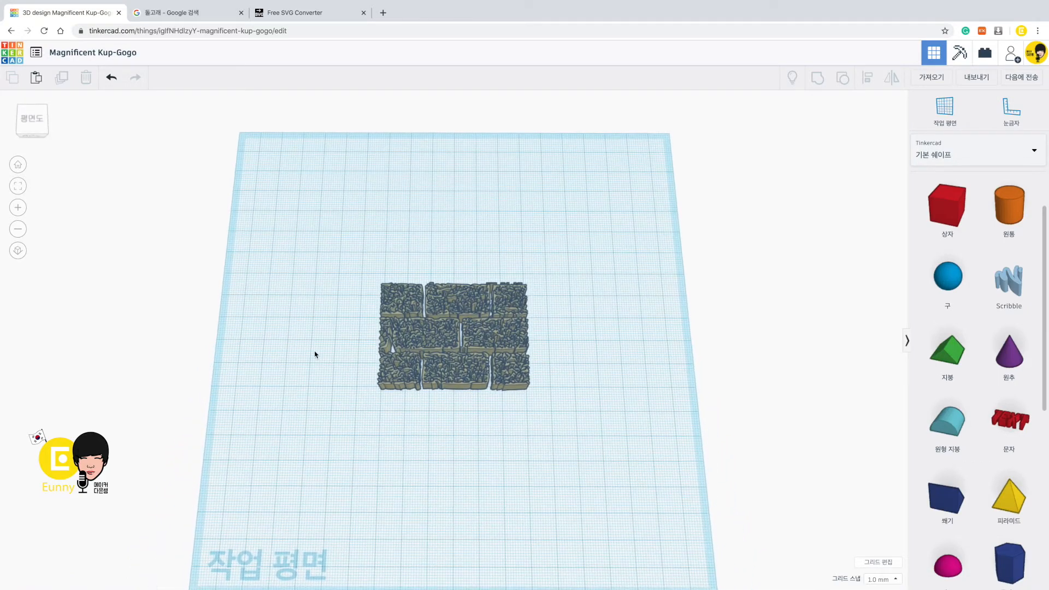
pyautogui.scroll(5, 315, 355)
pyautogui.moveTo(484, 279); pyautogui.dragTo(453, 370, button='right')
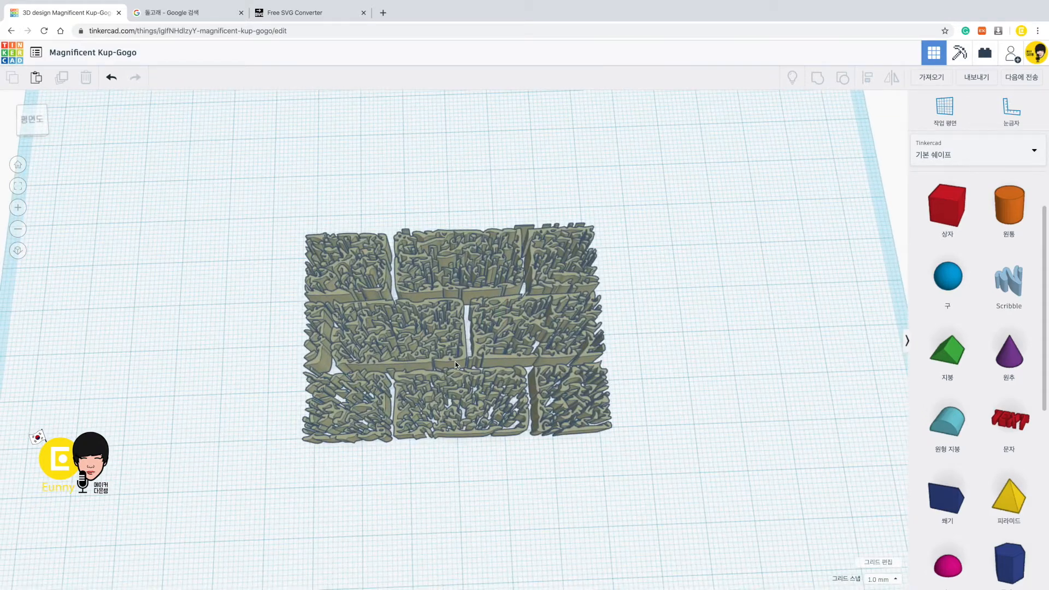
pyautogui.moveTo(490, 387); pyautogui.dragTo(470, 371)
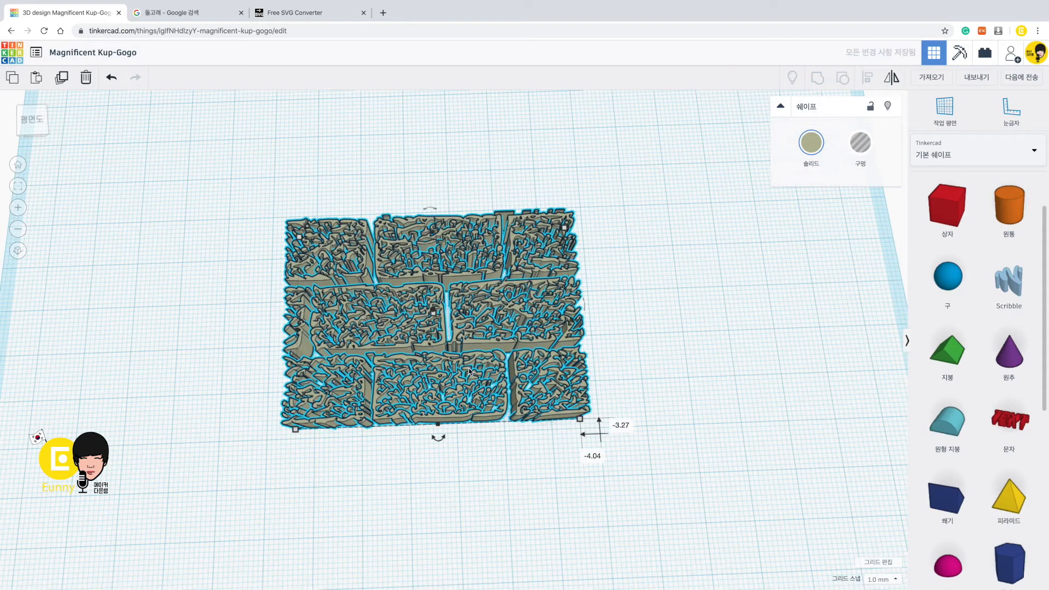
pyautogui.moveTo(440, 395); pyautogui.dragTo(423, 377, button='right')
pyautogui.moveTo(423, 377); pyautogui.dragTo(427, 342)
pyautogui.scroll(5, 426, 342)
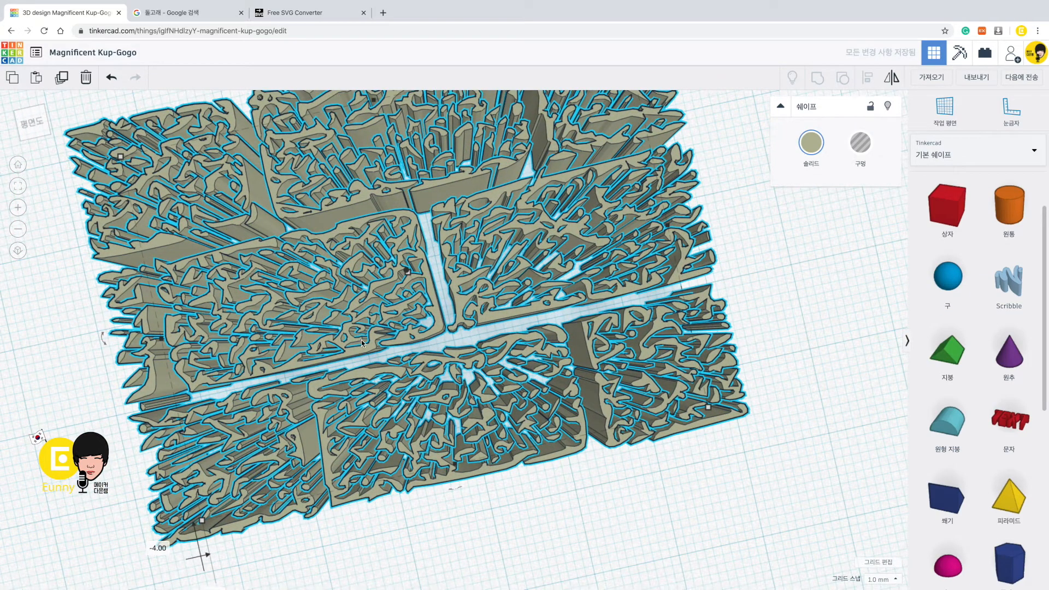
pyautogui.scroll(-6, 353, 352)
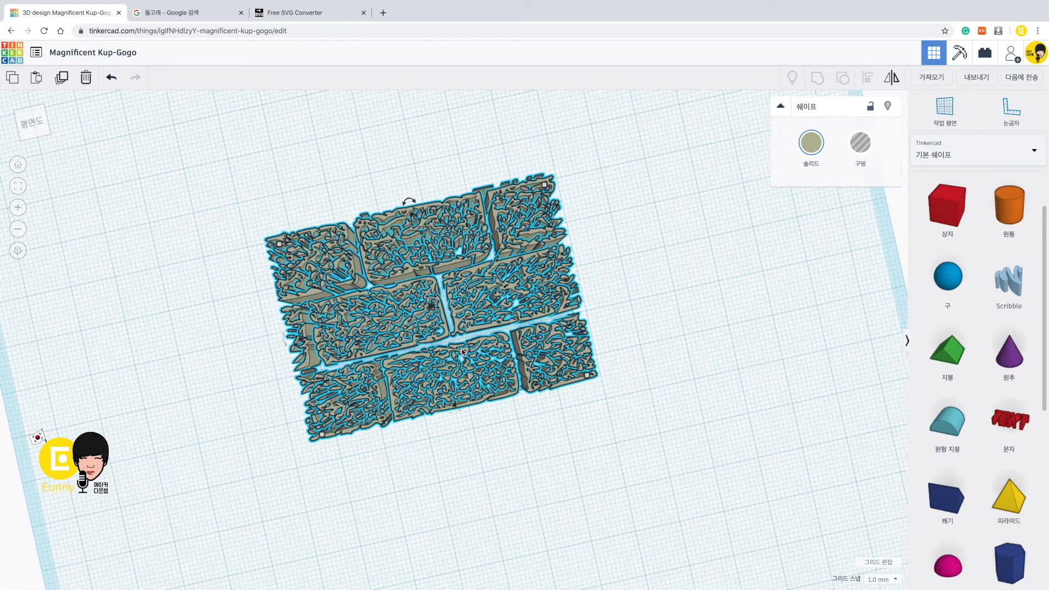
# Import the dolphin file yRl4HPiLCi.svg from the desktop folder at a scale (축척) of 10.
pyautogui.click(919, 81)
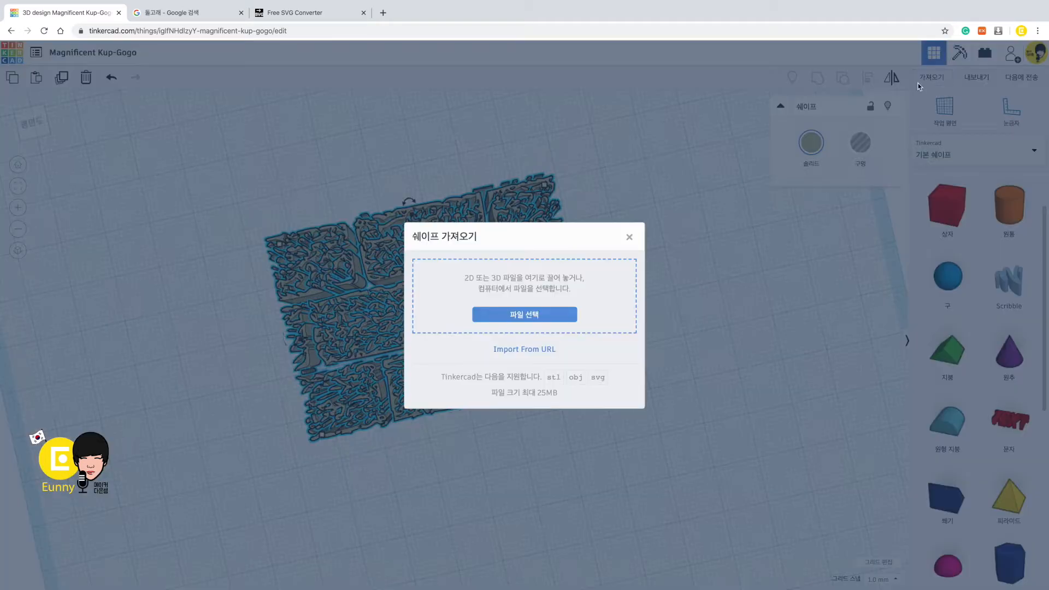
pyautogui.click(533, 317)
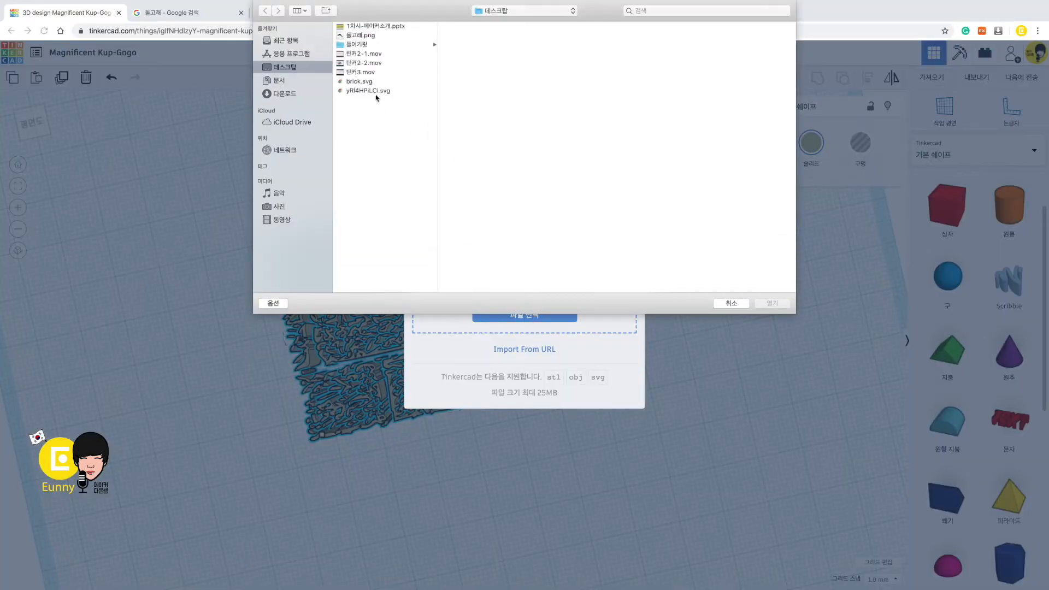
pyautogui.click(375, 91)
pyautogui.click(772, 303)
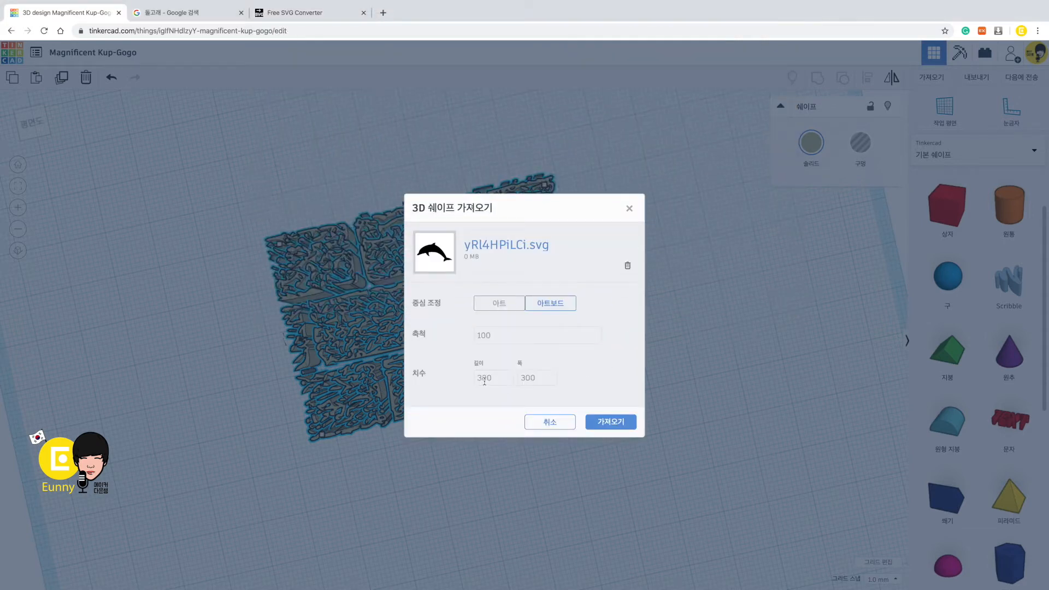
pyautogui.click(504, 335)
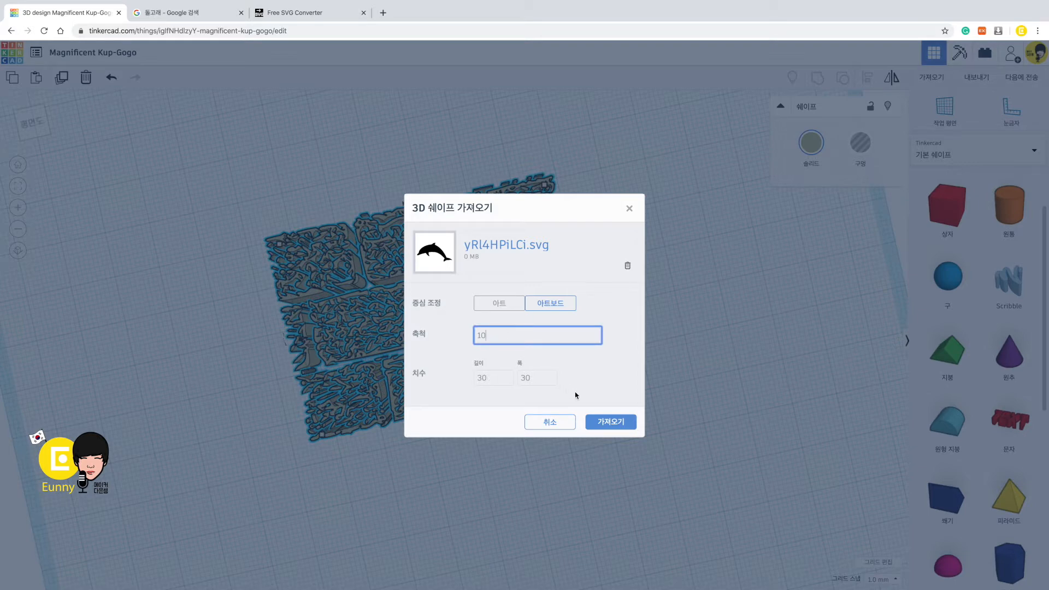
pyautogui.click(616, 422)
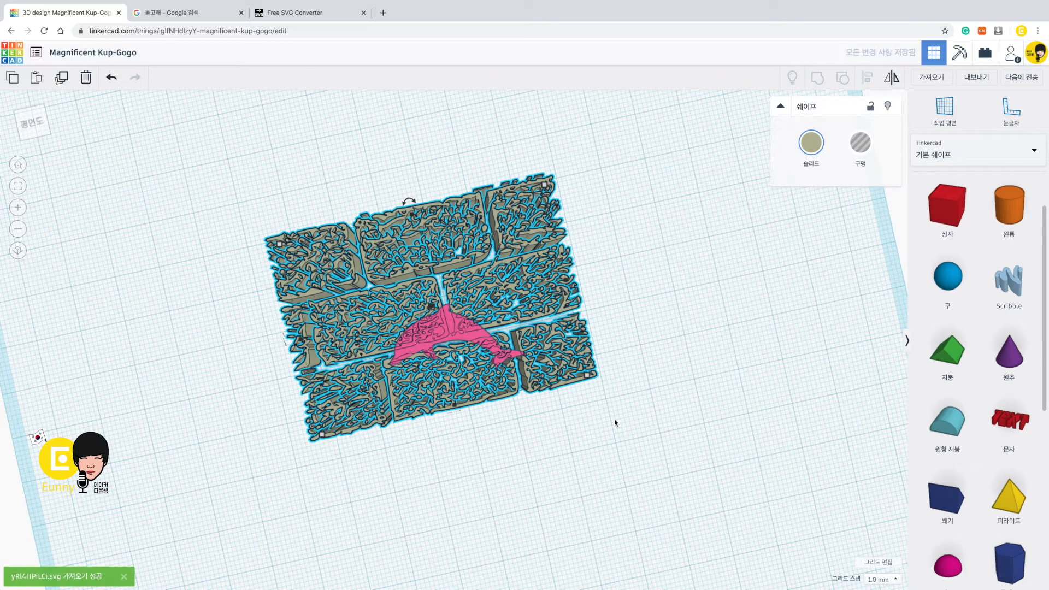
# Move the brick shape clear of the dolphin, about 47 mm and 30 mm along the workplane, and select the dolphin.
pyautogui.moveTo(572, 380); pyautogui.dragTo(327, 293)
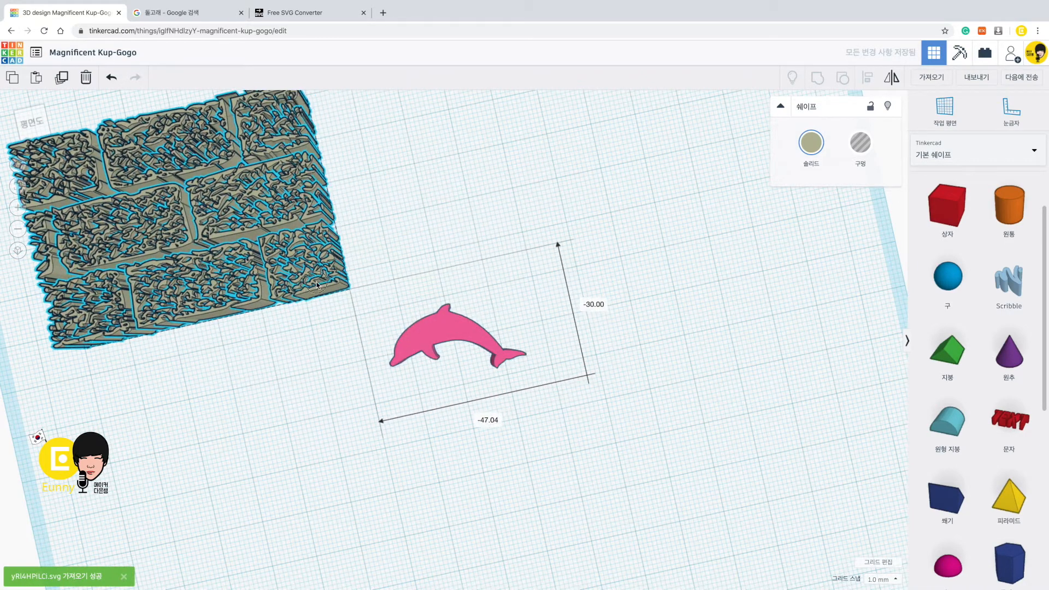
pyautogui.moveTo(562, 421); pyautogui.dragTo(529, 363, button='right')
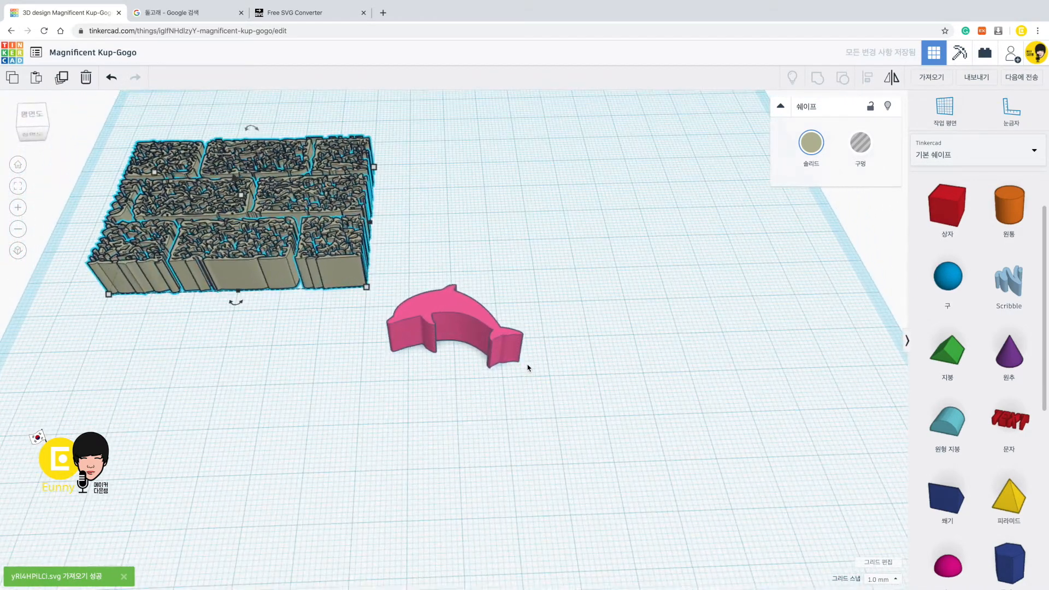
pyautogui.click(479, 324)
pyautogui.scroll(-2, 499, 375)
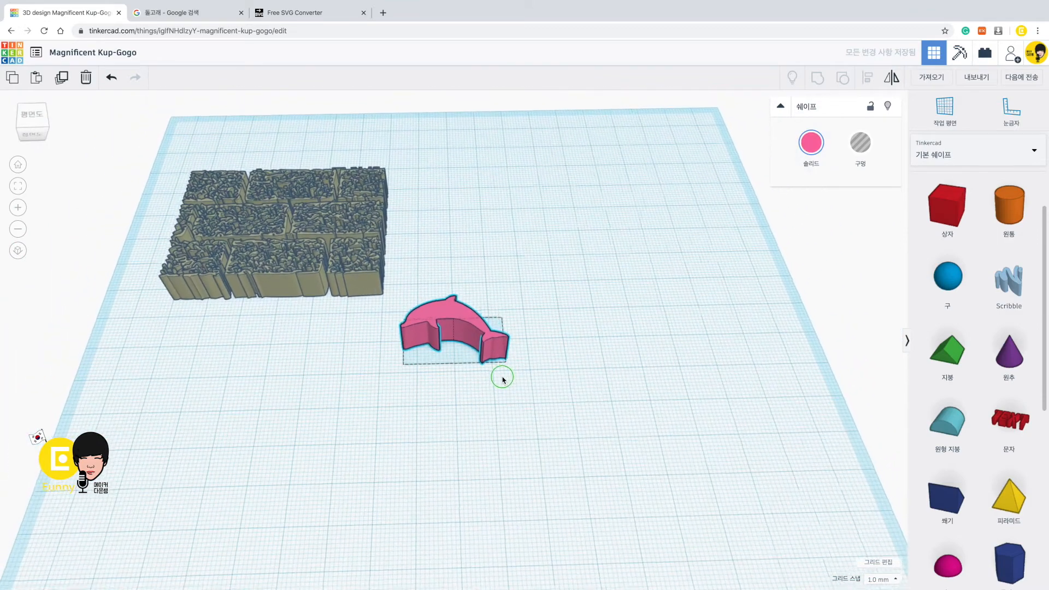
pyautogui.click(195, 13)
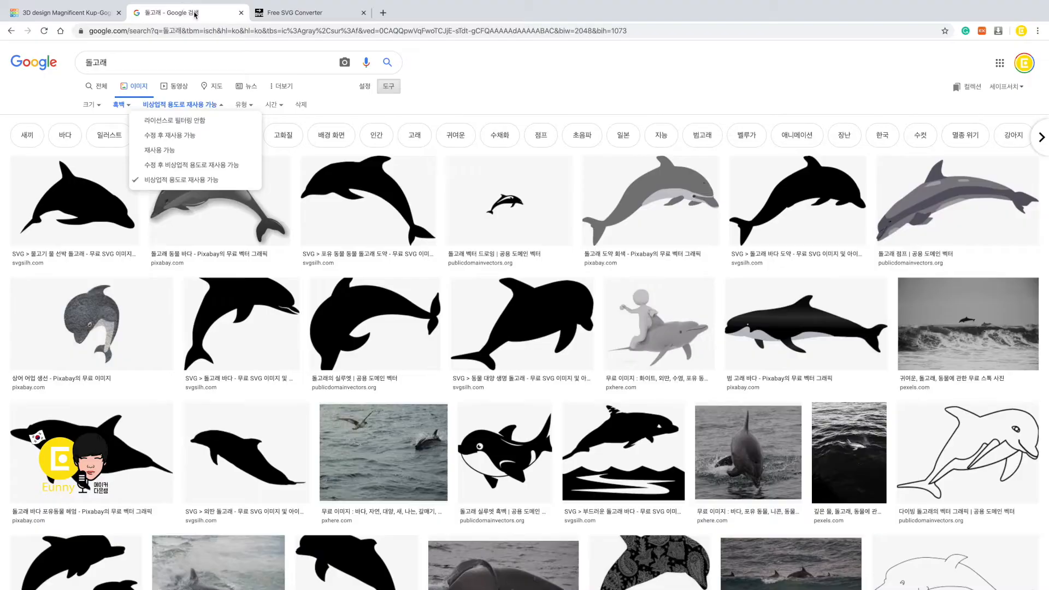
pyautogui.click(76, 16)
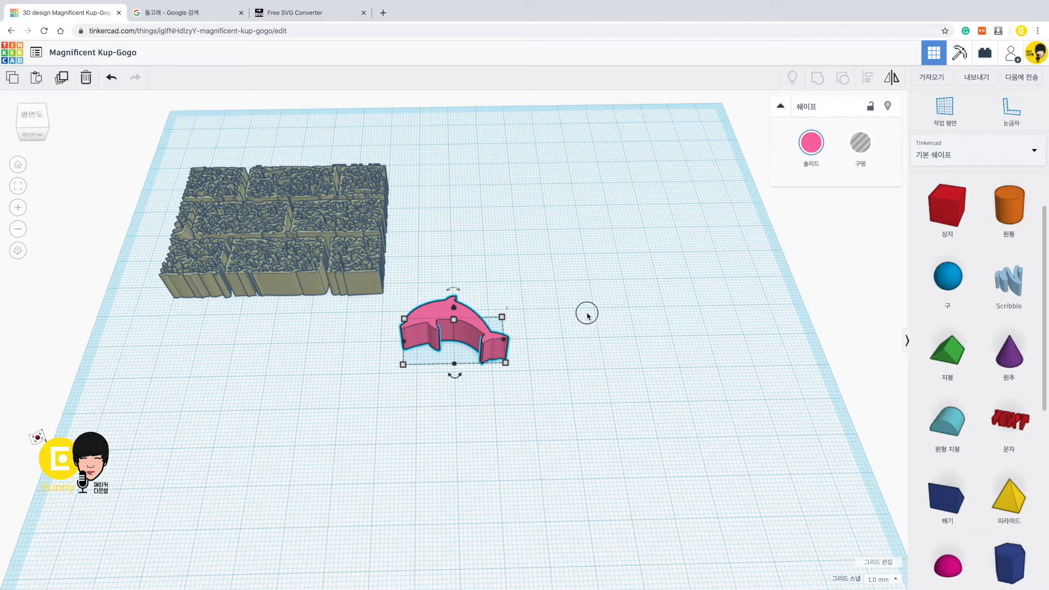
# Move the dolphin about 11 mm sideways and place a wider, 3 mm high cylinder under it as a base, lowering the dolphin's height.
pyautogui.moveTo(497, 353); pyautogui.dragTo(455, 358)
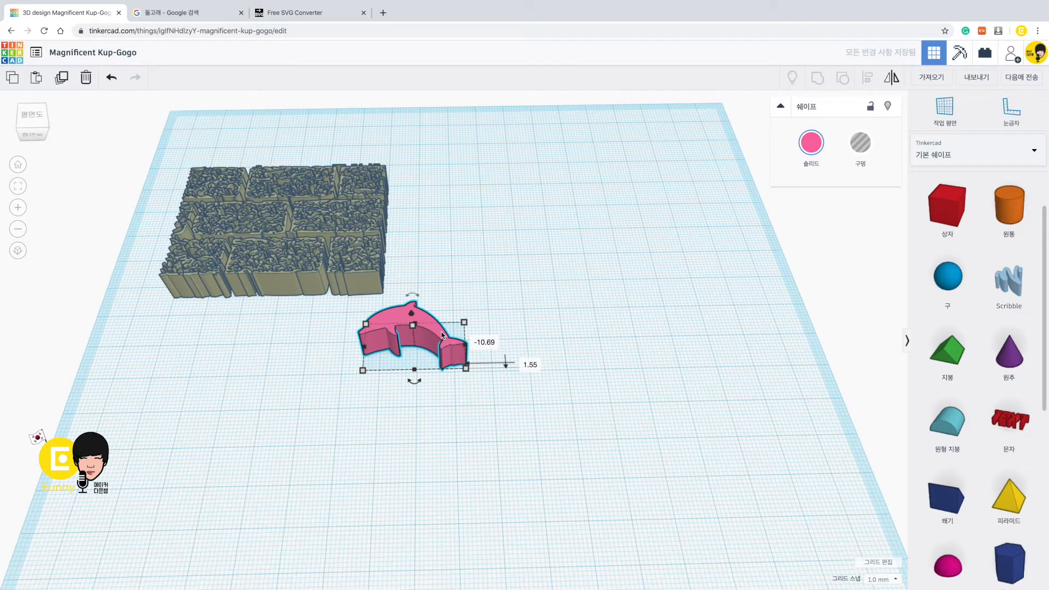
pyautogui.moveTo(1009, 207); pyautogui.dragTo(481, 389)
pyautogui.moveTo(412, 301); pyautogui.dragTo(414, 337)
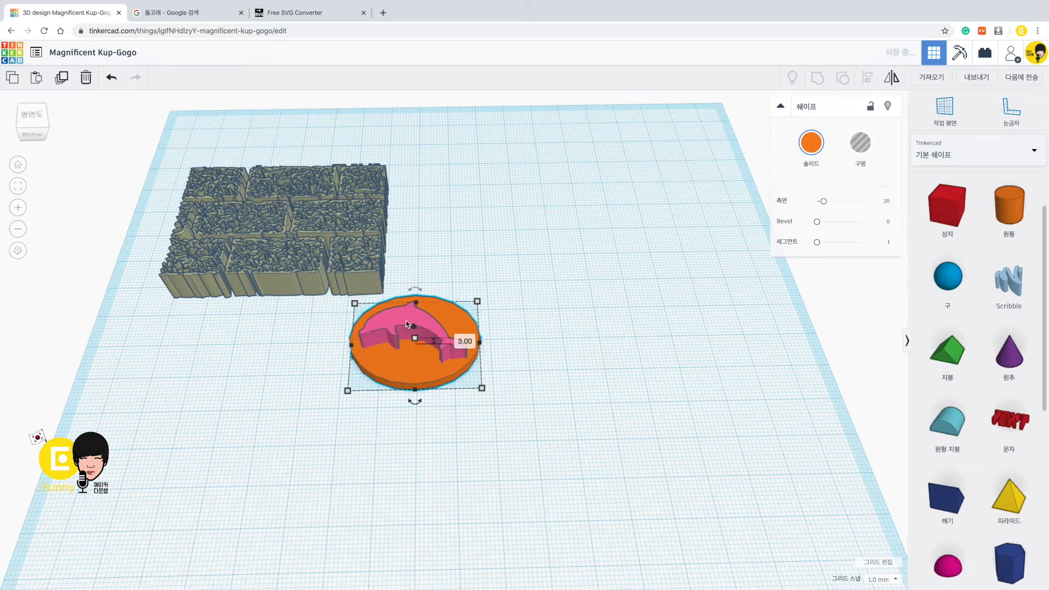
pyautogui.click(414, 335)
# Select the dolphin together with its round base and make a copy of both.
pyautogui.moveTo(515, 425); pyautogui.dragTo(404, 311)
pyautogui.press('super+c')
pyautogui.press('super+v')
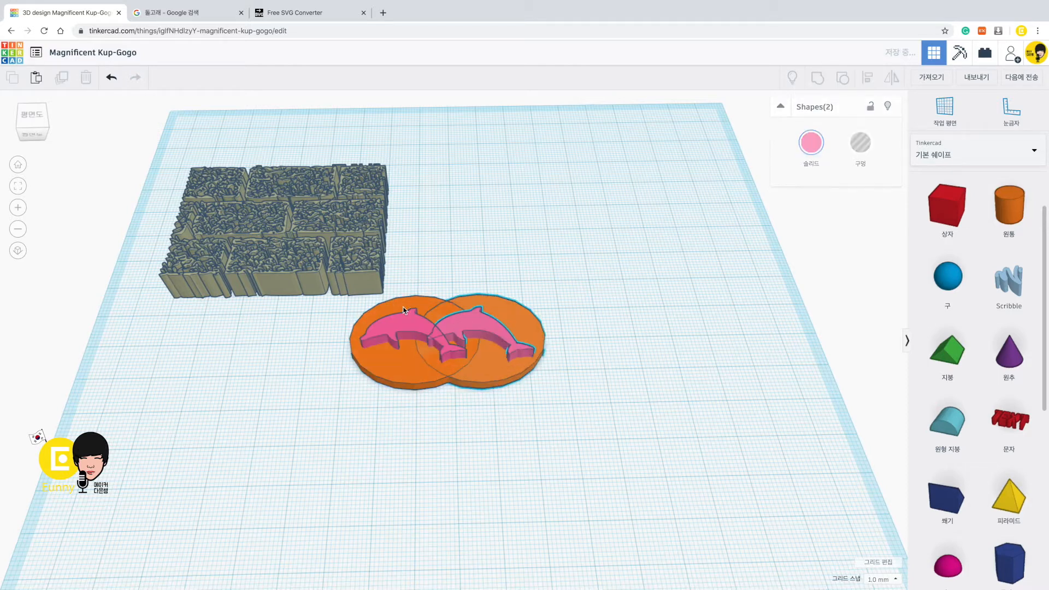
# Move the copied dolphin and base clear of the original and turn the copy's dolphin into a hole.
pyautogui.moveTo(492, 359); pyautogui.dragTo(644, 349)
pyautogui.click(580, 426)
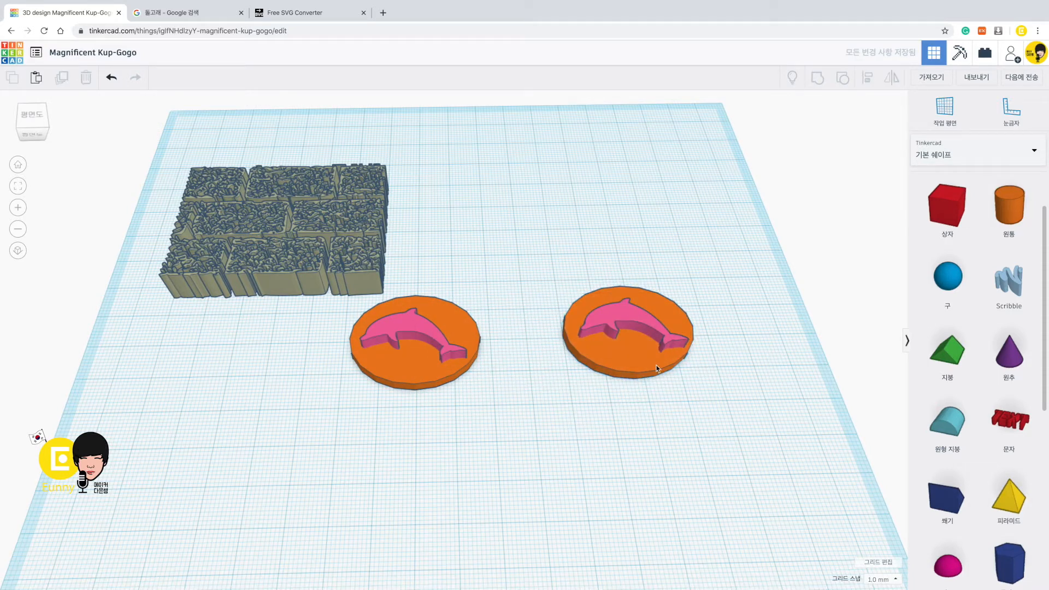
pyautogui.click(609, 326)
pyautogui.click(862, 159)
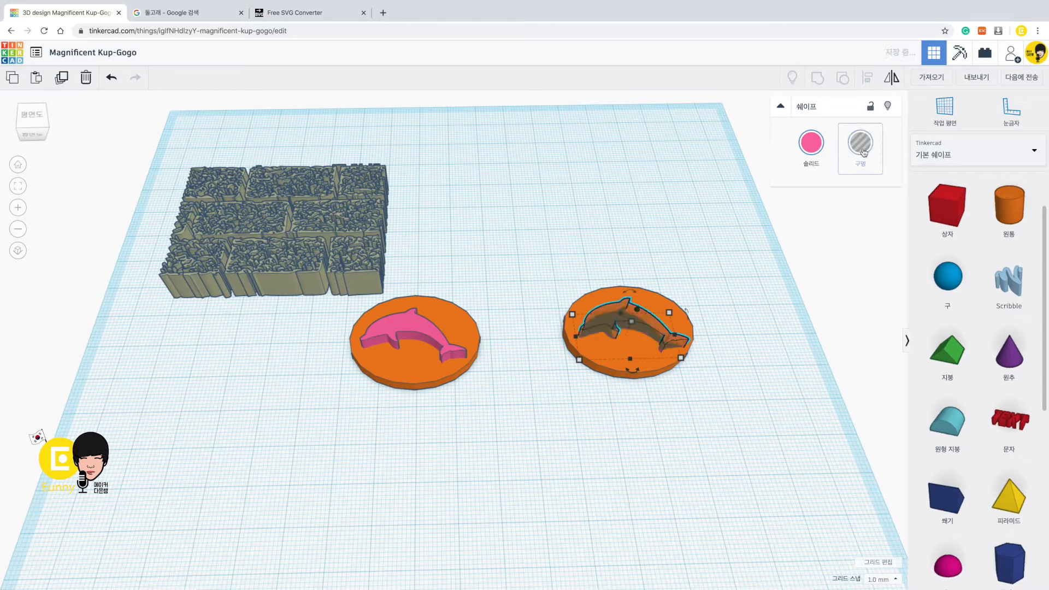
# Group the hole dolphin with its round base to cut the silhouette out of the disc.
pyautogui.click(729, 422)
pyautogui.moveTo(729, 422); pyautogui.dragTo(559, 285)
pyautogui.click(818, 78)
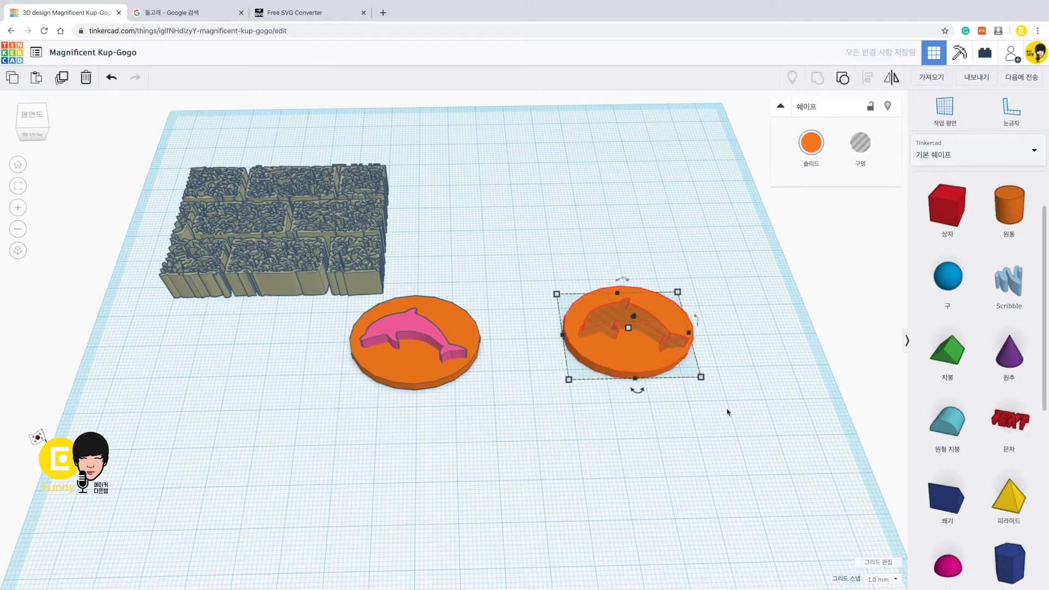
# Move the raised dolphin together with its base about 54 mm sideways and 2 mm along the workplane, in front of the brick shape.
pyautogui.moveTo(590, 276); pyautogui.dragTo(566, 312, button='right')
pyautogui.moveTo(494, 436); pyautogui.dragTo(488, 391, button='right')
pyautogui.moveTo(494, 436); pyautogui.dragTo(408, 340)
pyautogui.moveTo(235, 391); pyautogui.dragTo(218, 397)
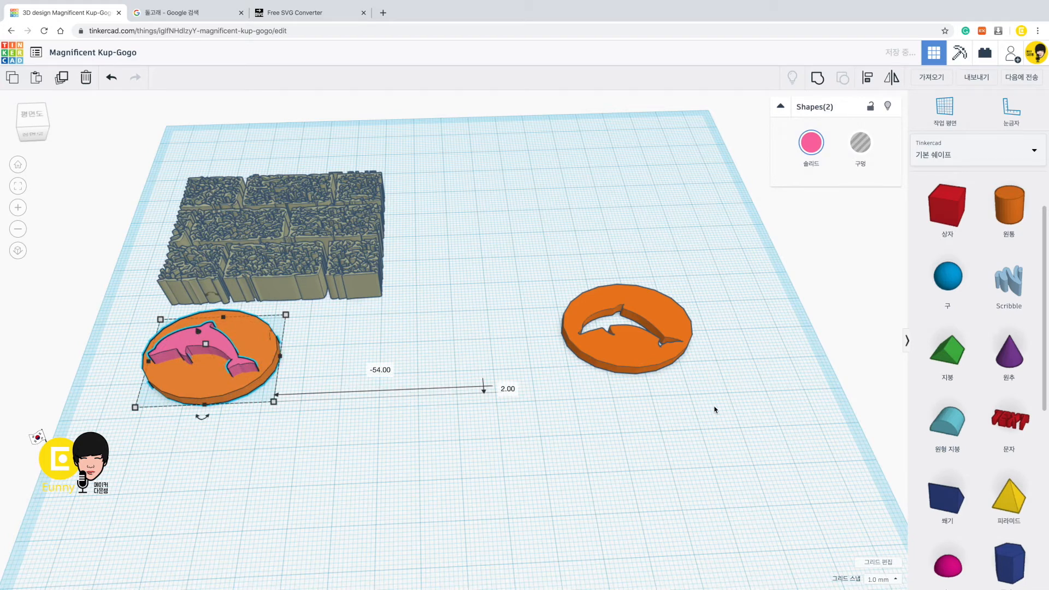
pyautogui.click(701, 420)
# Place the cut-out dolphin disc directly beside the raised dolphin disc, in front of the brick shape.
pyautogui.moveTo(700, 421); pyautogui.dragTo(677, 398, button='right')
pyautogui.moveTo(650, 369); pyautogui.dragTo(355, 366)
pyautogui.moveTo(480, 306); pyautogui.dragTo(420, 355, button='right')
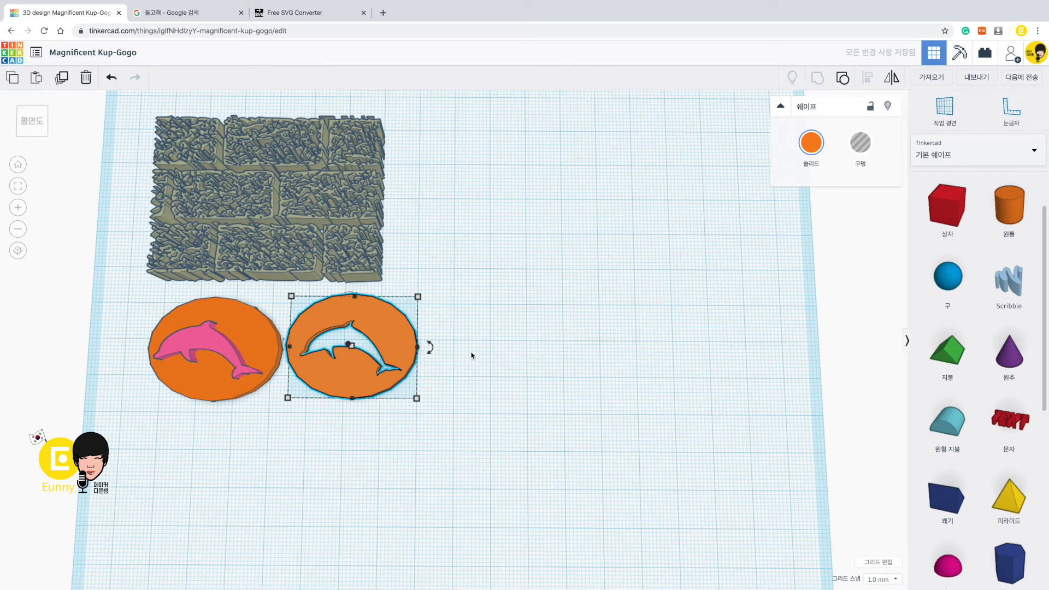
pyautogui.moveTo(444, 331); pyautogui.dragTo(447, 244, button='right')
pyautogui.moveTo(513, 277); pyautogui.dragTo(510, 279, button='right')
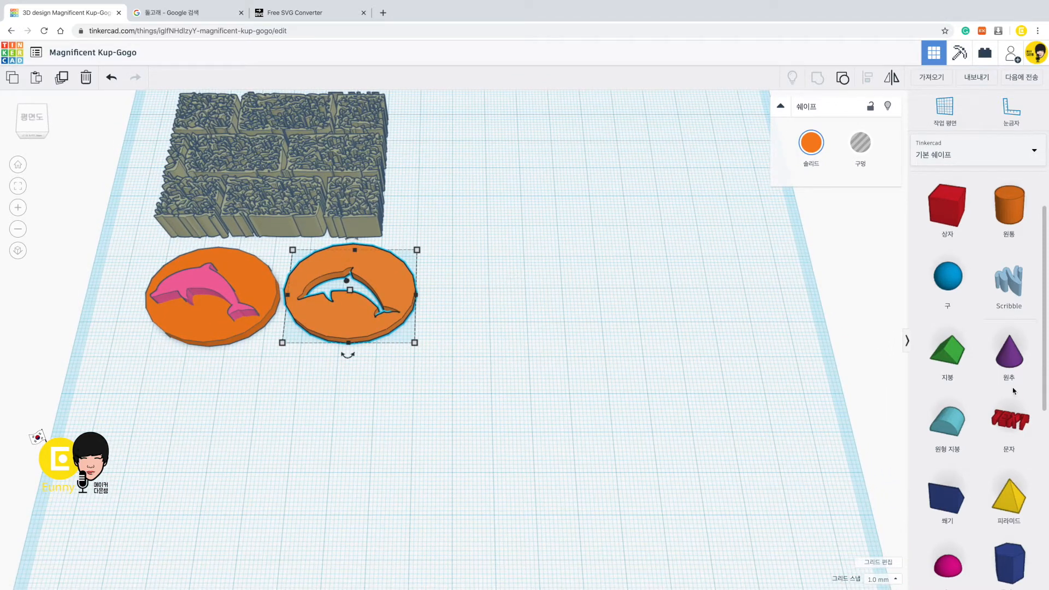
# Add a text shape (문자) beside the brick shape and set its text to 한글.
pyautogui.click(1010, 420)
pyautogui.click(536, 227)
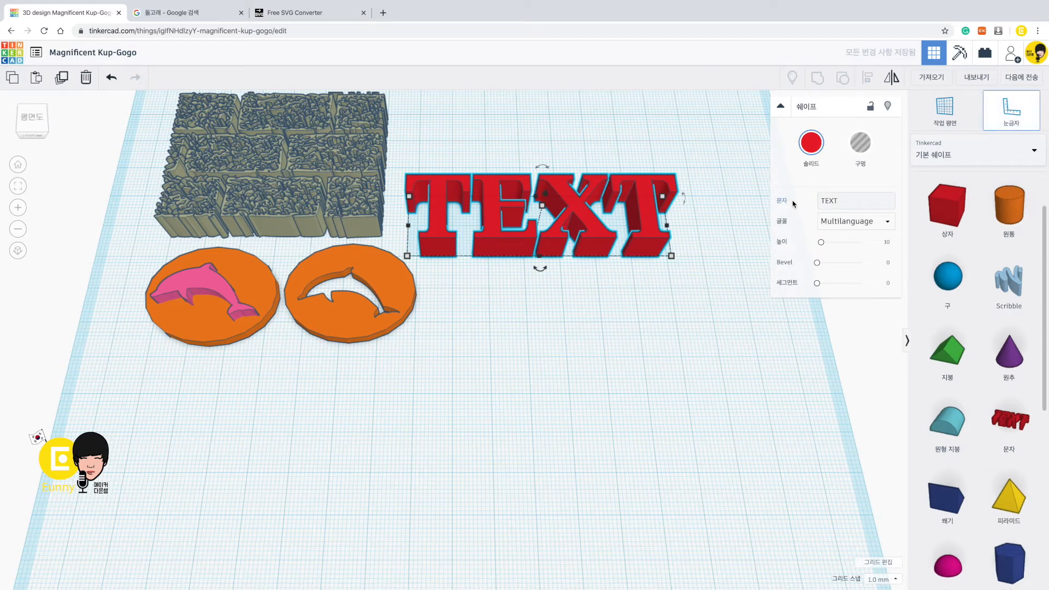
pyautogui.click(842, 200)
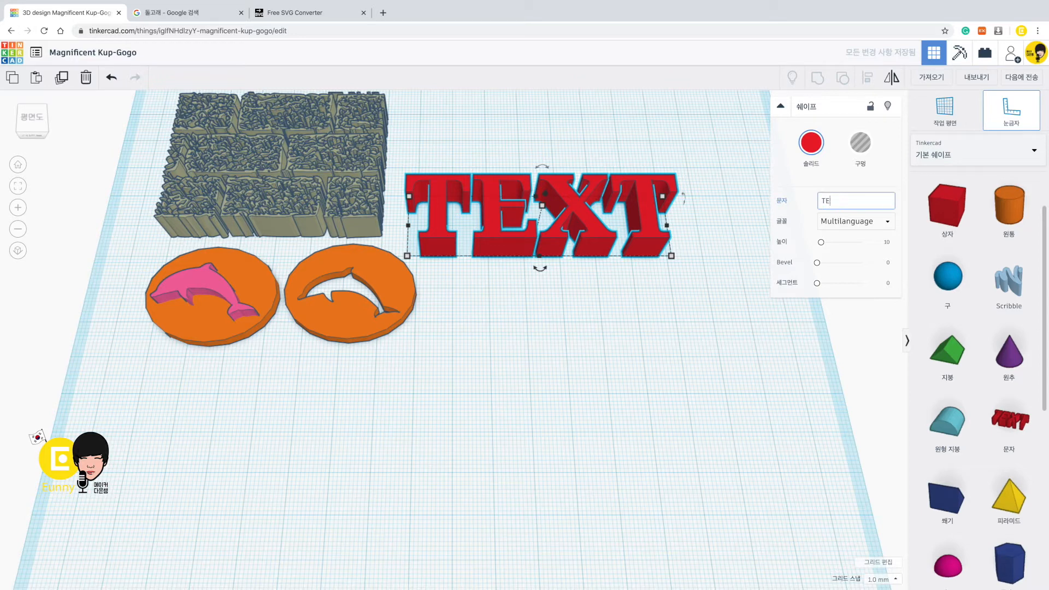
pyautogui.write('한글')
pyautogui.press('Return')
pyautogui.click(760, 332)
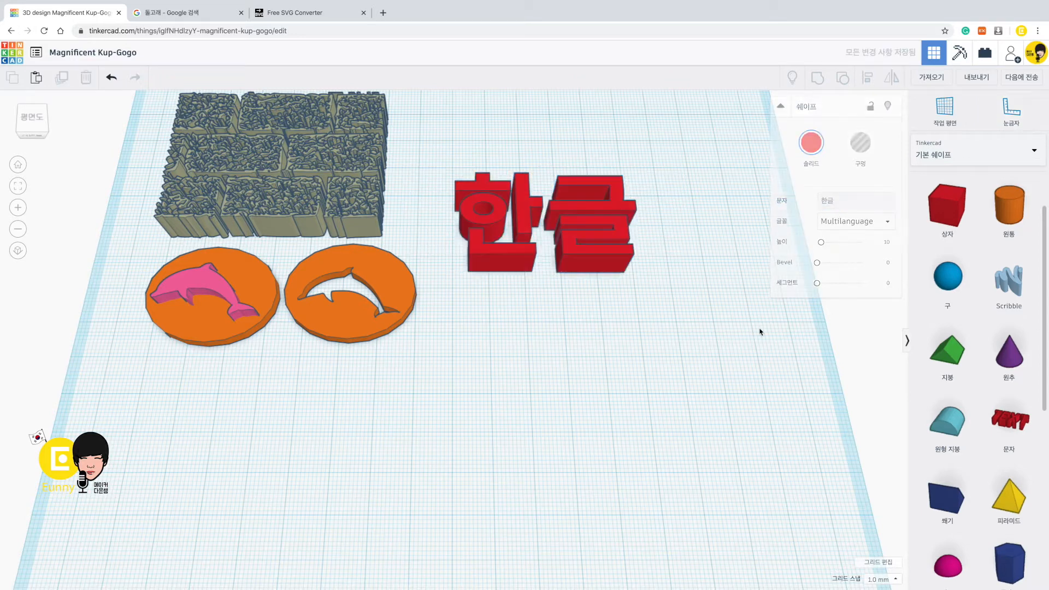
pyautogui.click(598, 252)
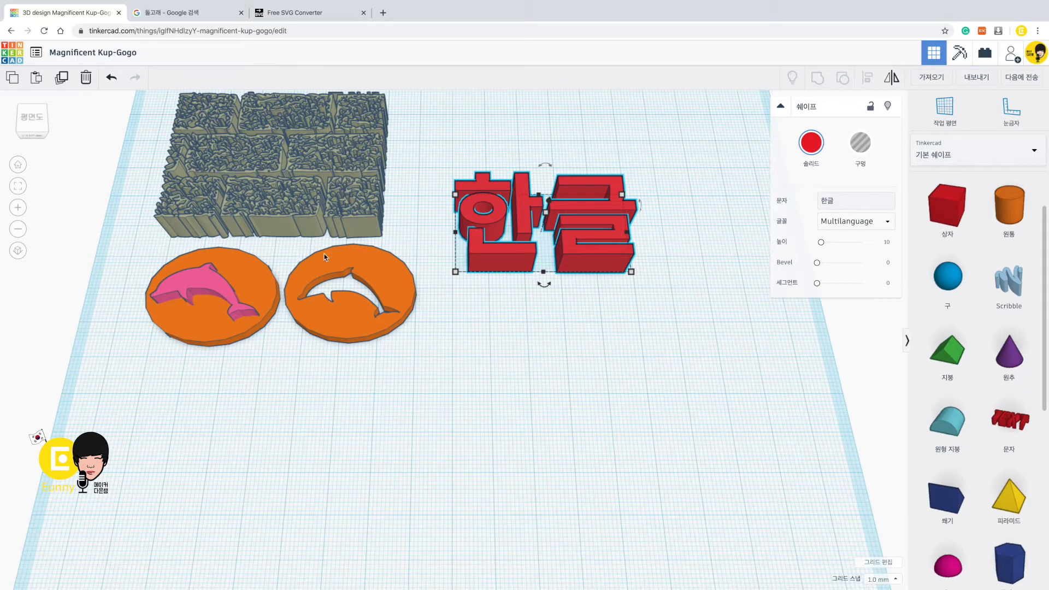
pyautogui.click(634, 349)
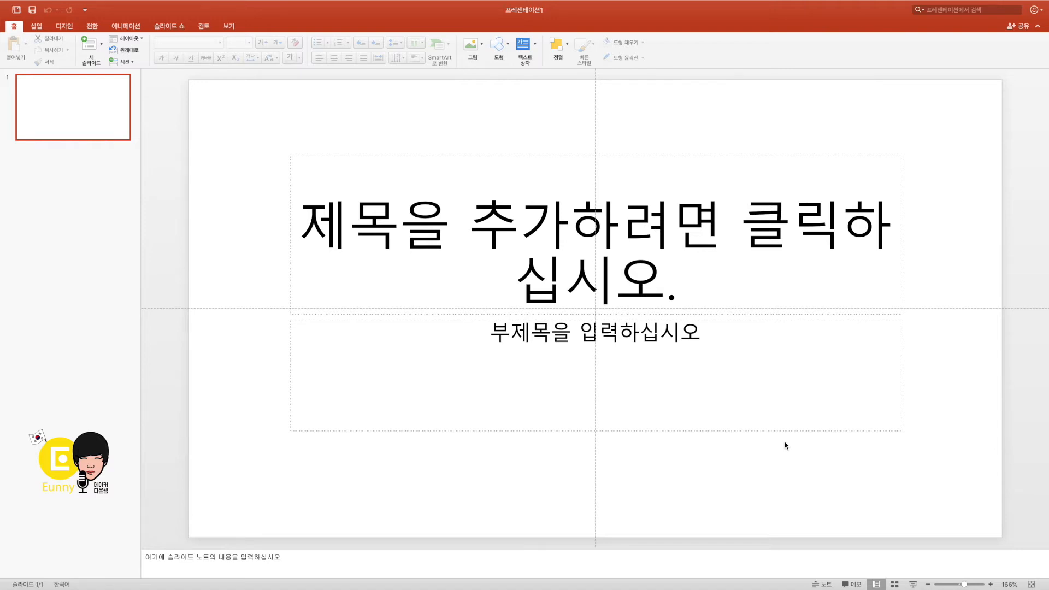
# Switch to PowerPoint and enter 한글 as the title of the blank slide.
pyautogui.click(688, 278)
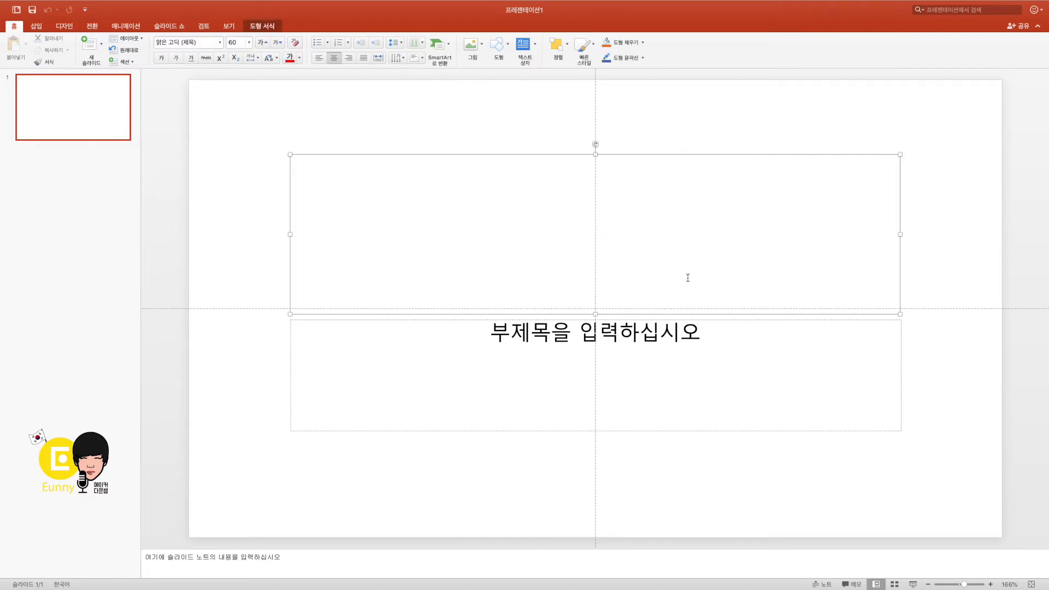
pyautogui.write('ㅇ')
pyautogui.write('한글')
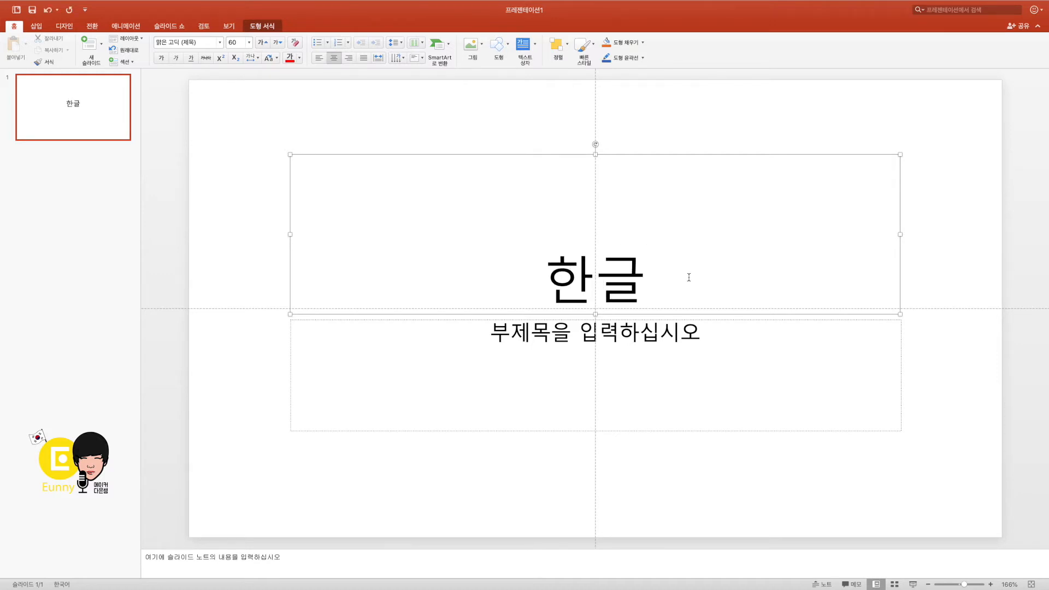
pyautogui.moveTo(672, 275); pyautogui.dragTo(499, 274)
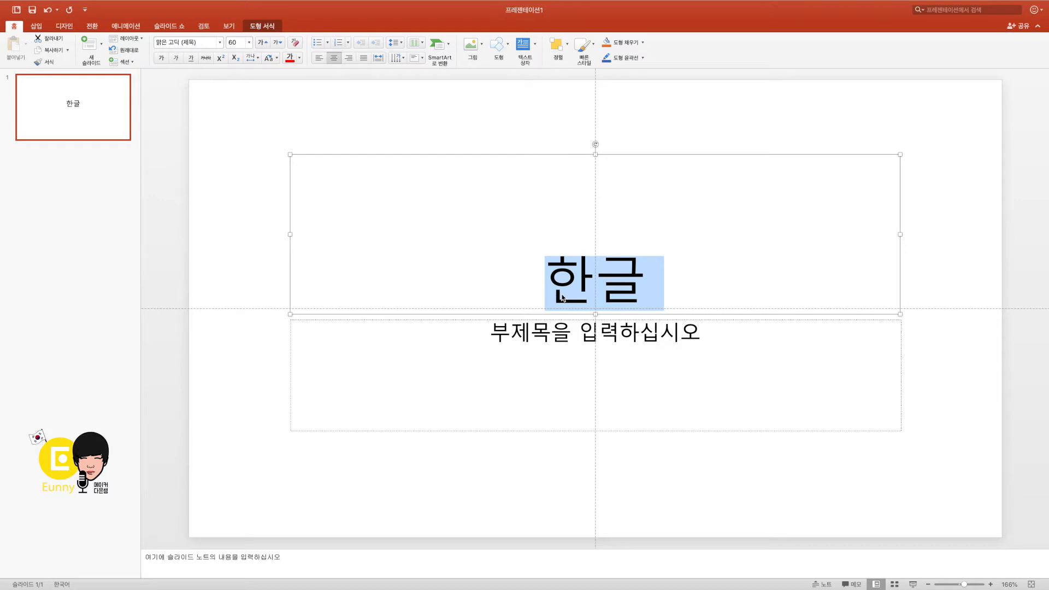
pyautogui.click(655, 334)
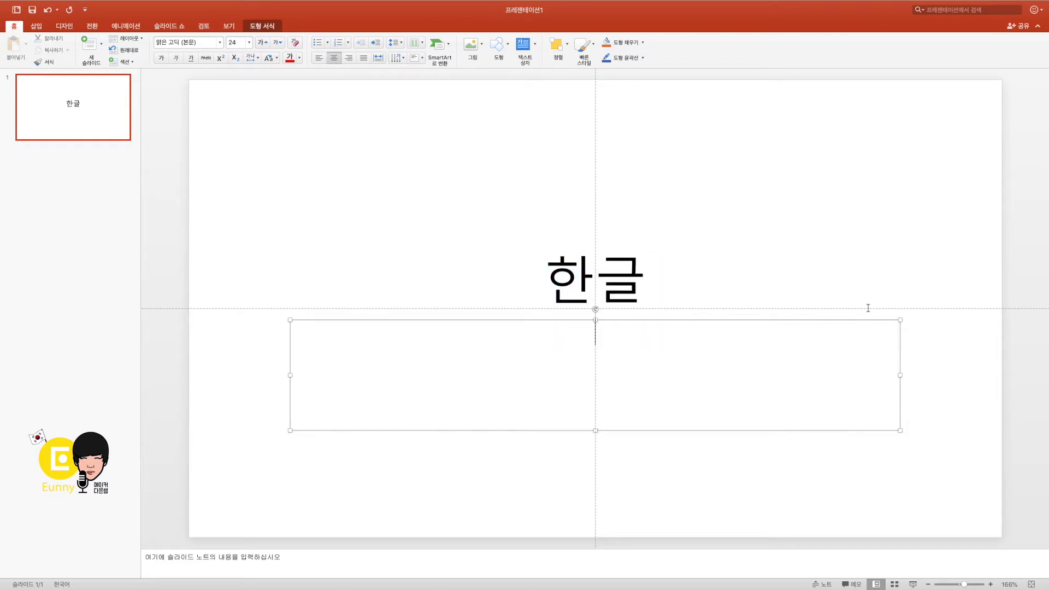
pyautogui.click(902, 319)
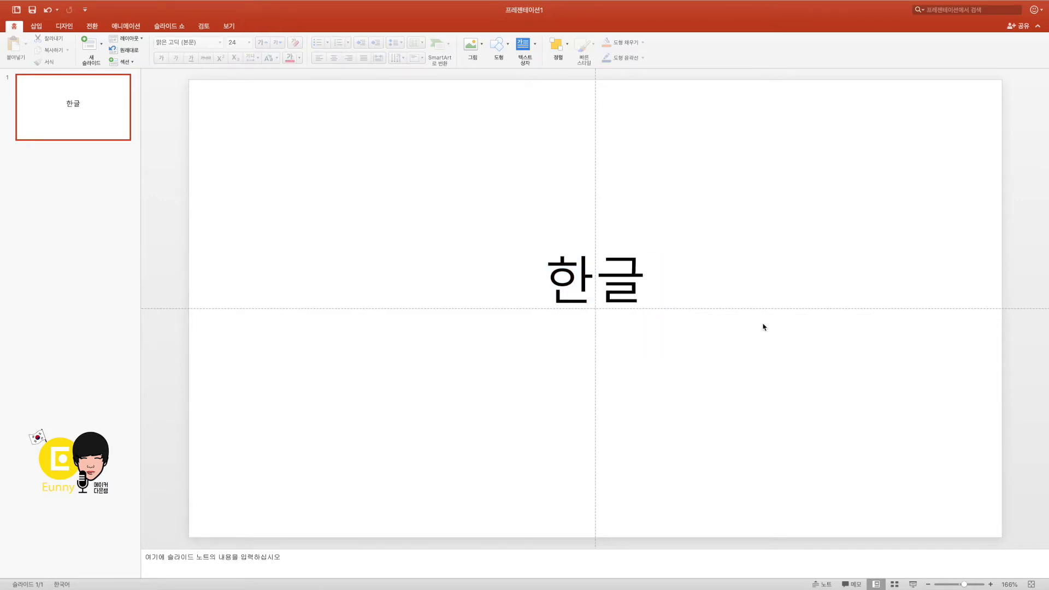
# Format the 한글 title as bold 66-point text in the 배달의민족 도현 OTF font.
pyautogui.click(612, 290)
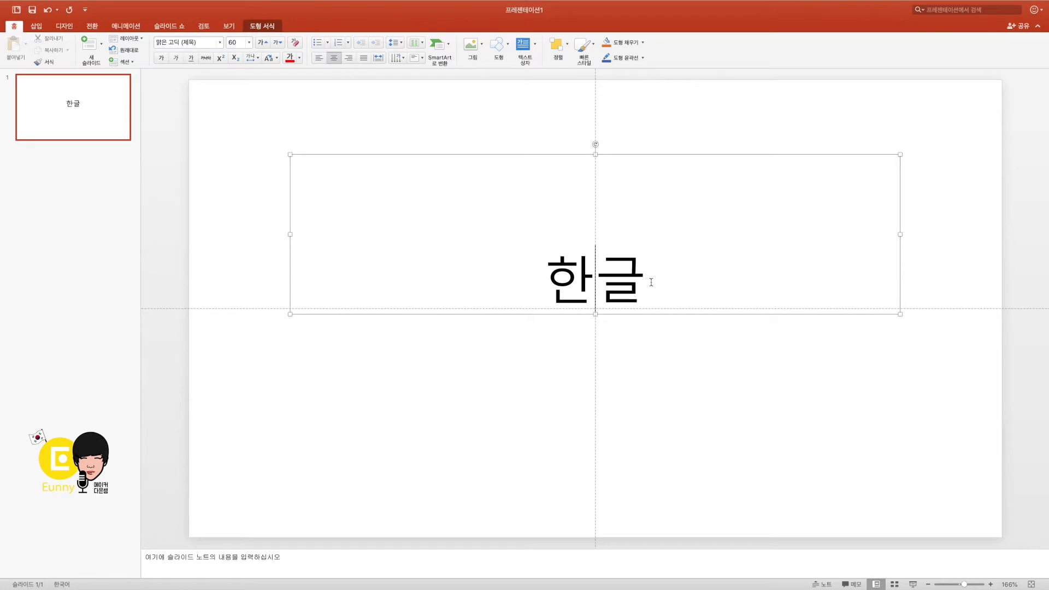
pyautogui.moveTo(647, 282); pyautogui.dragTo(490, 272)
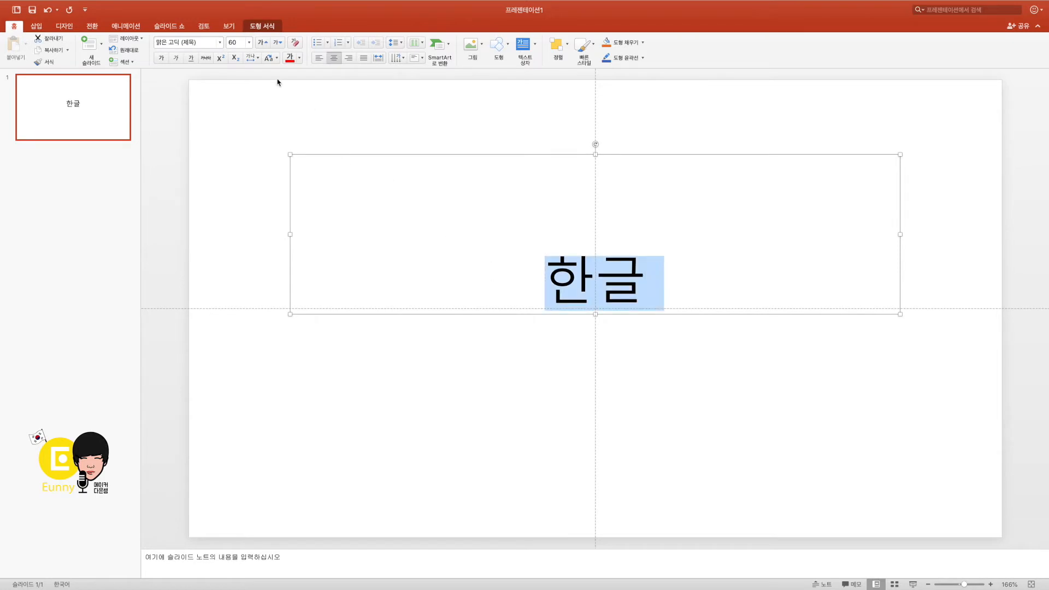
pyautogui.click(261, 44)
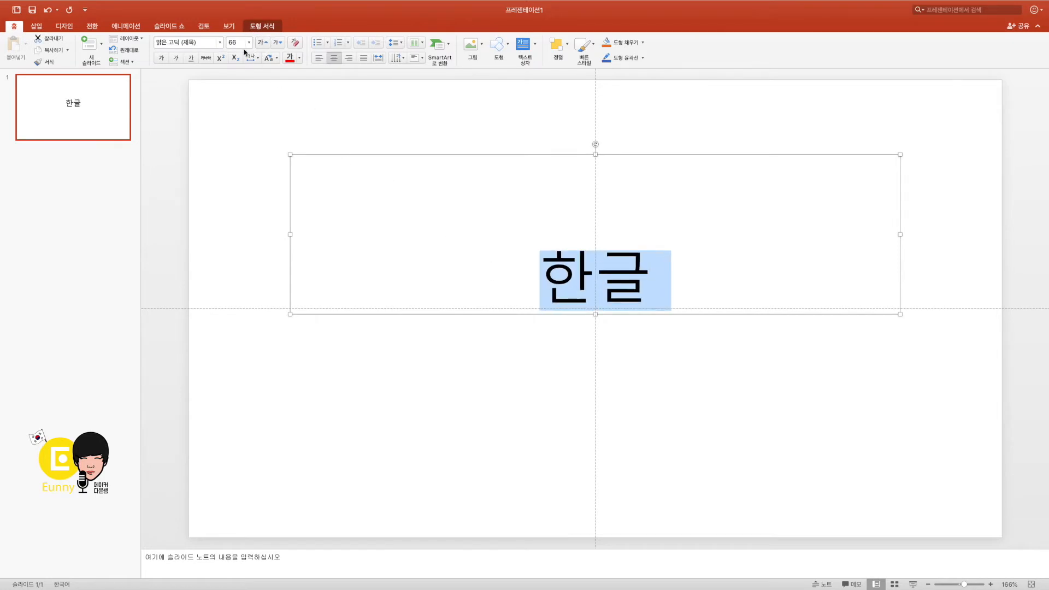
pyautogui.click(161, 58)
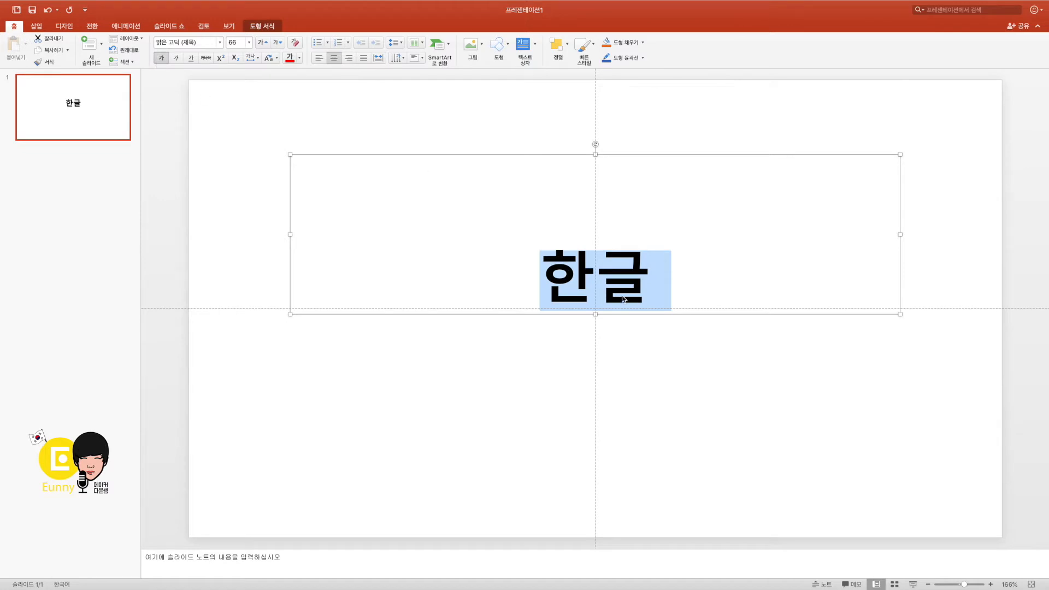
pyautogui.click(220, 42)
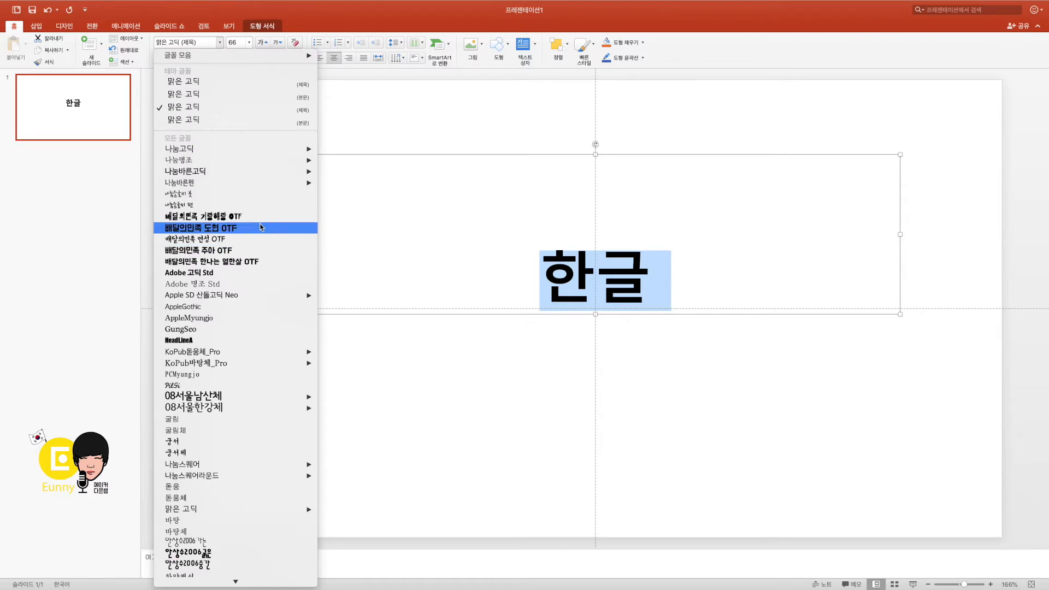
pyautogui.click(261, 227)
# Enlarge the 한글 title text to a font size of 251.
pyautogui.click(264, 48)
pyautogui.click(264, 48)
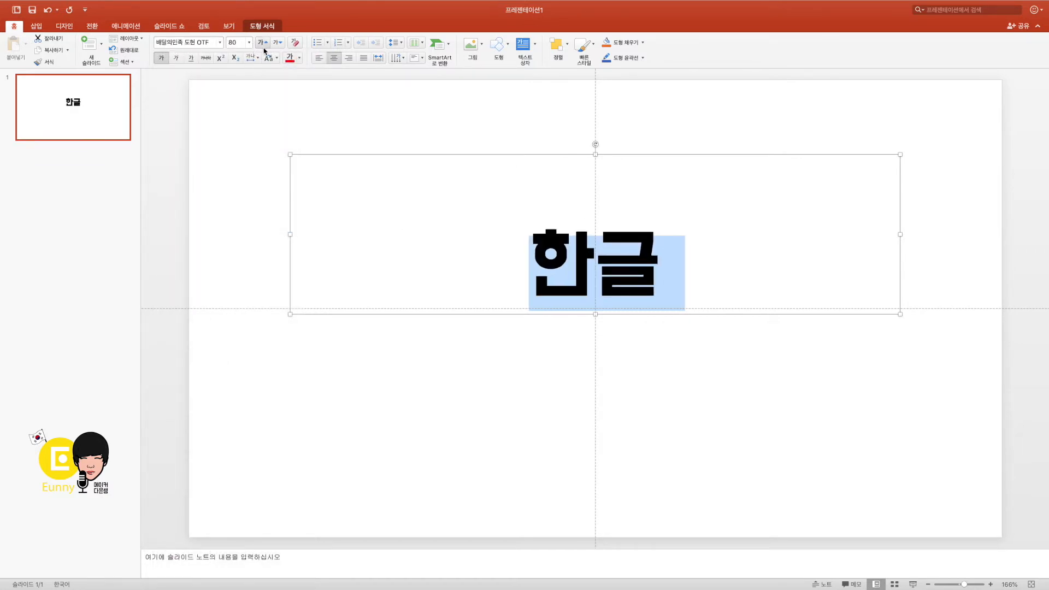
pyautogui.click(265, 47)
pyautogui.click(264, 47)
pyautogui.click(264, 47)
pyautogui.click(264, 48)
pyautogui.click(265, 47)
pyautogui.click(263, 43)
pyautogui.click(262, 43)
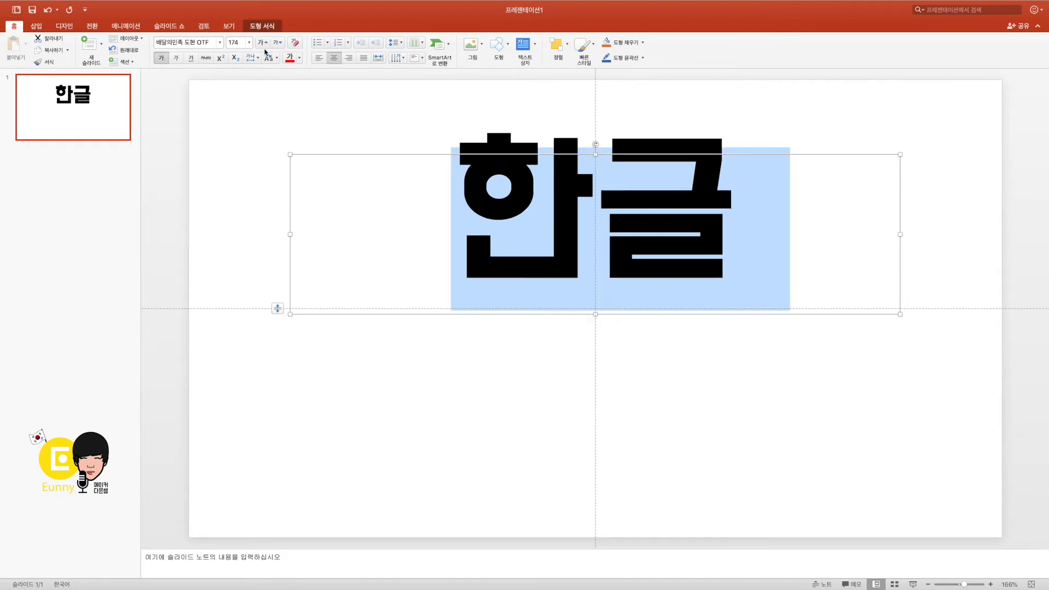
pyautogui.click(263, 43)
pyautogui.click(263, 43)
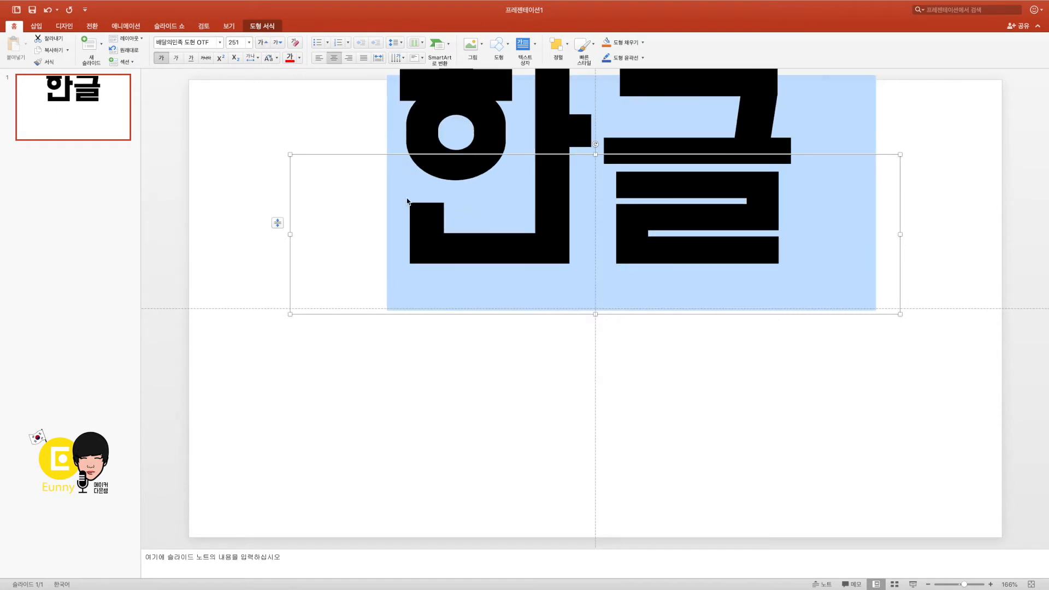
# Extend the title box upward and move it down so the whole 한글 word sits around the middle of the slide.
pyautogui.click(555, 220)
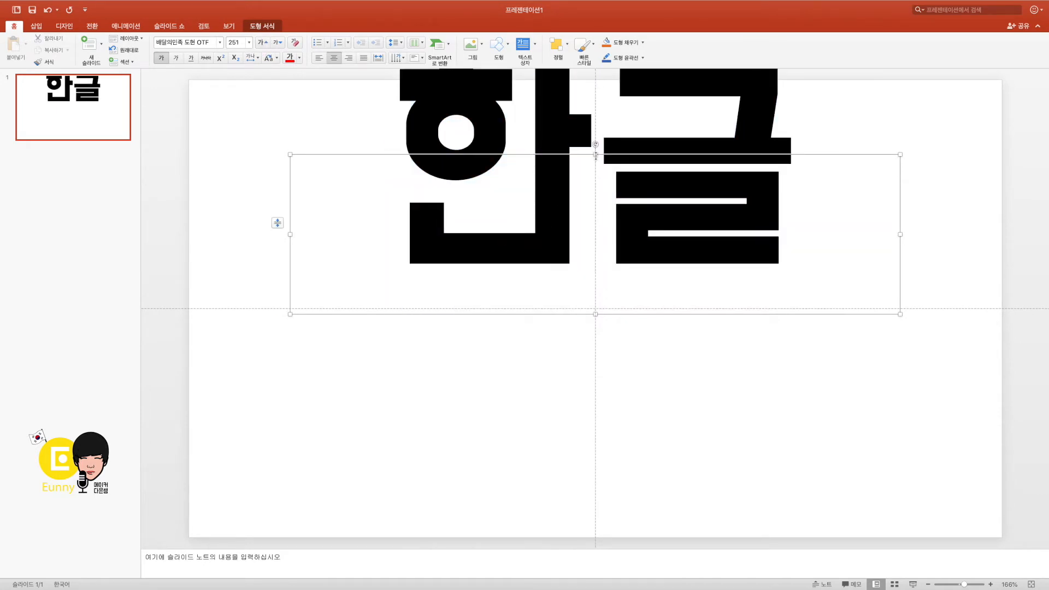
pyautogui.moveTo(595, 155); pyautogui.dragTo(586, 104)
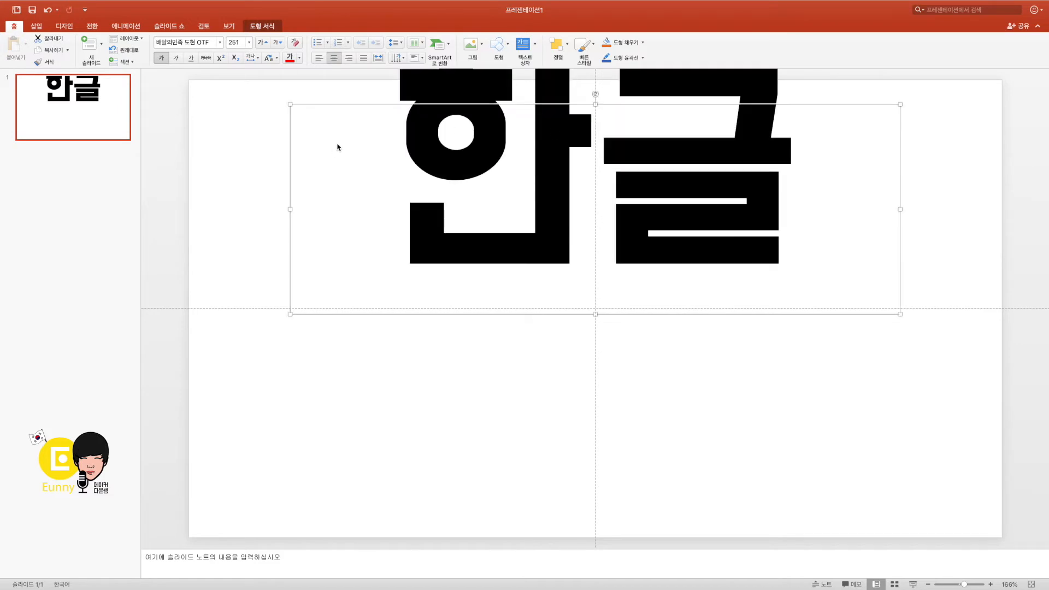
pyautogui.moveTo(346, 104); pyautogui.dragTo(352, 228)
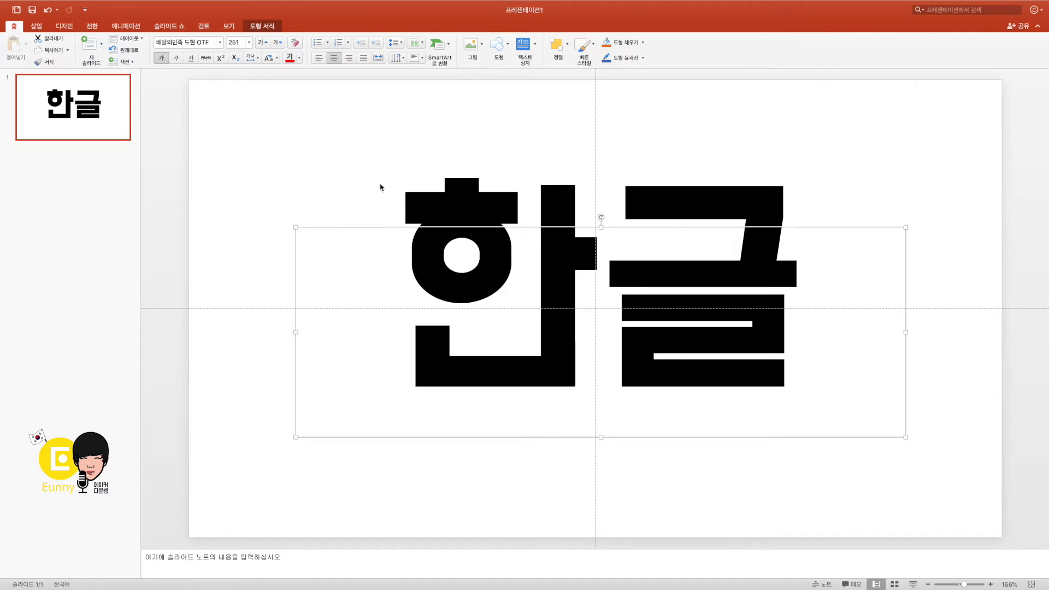
pyautogui.click(462, 200)
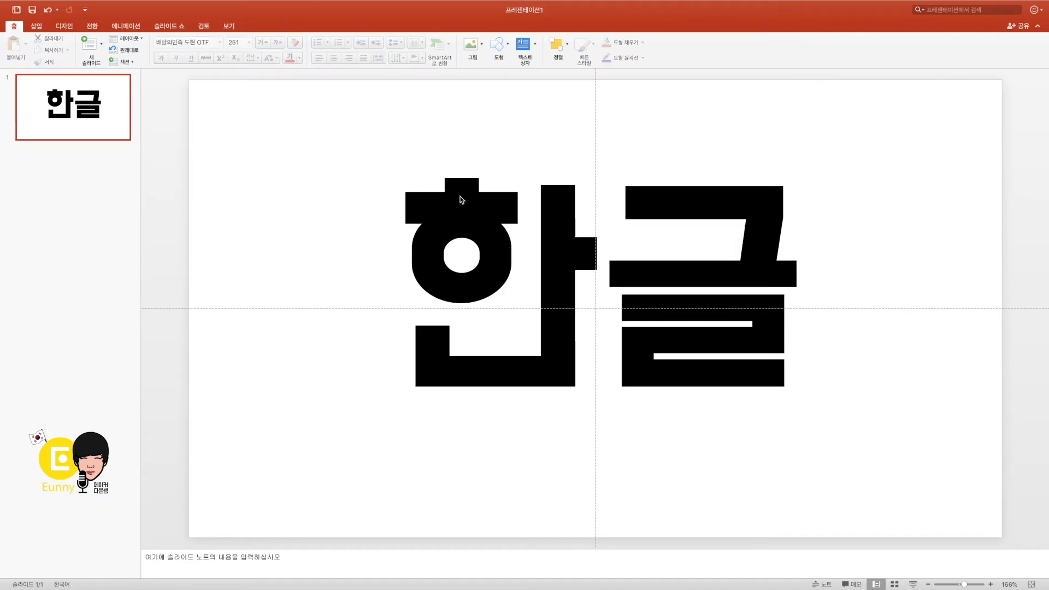
pyautogui.click(554, 201)
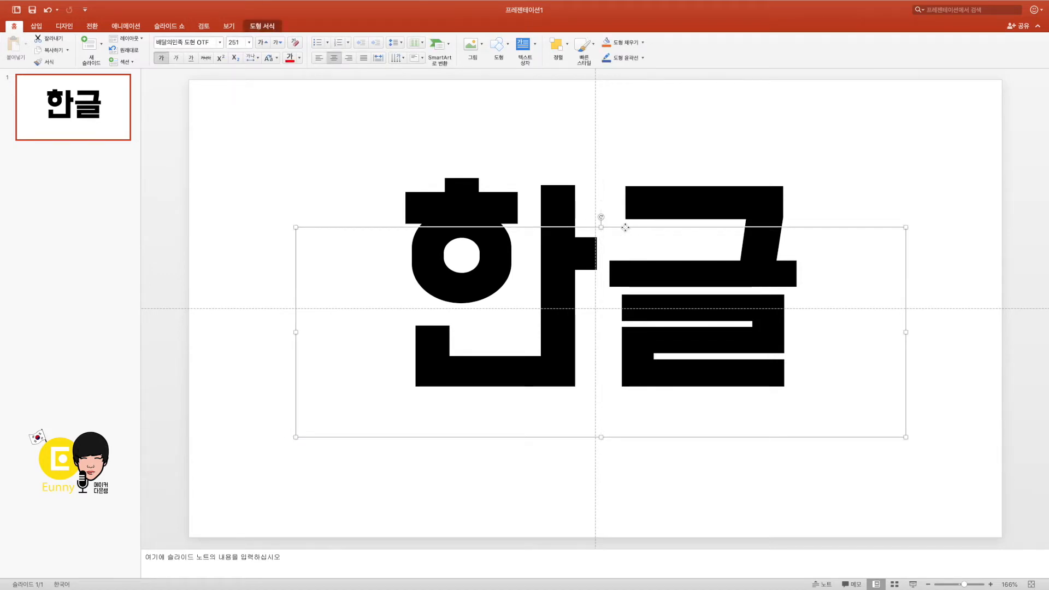
pyautogui.moveTo(626, 227); pyautogui.dragTo(591, 217)
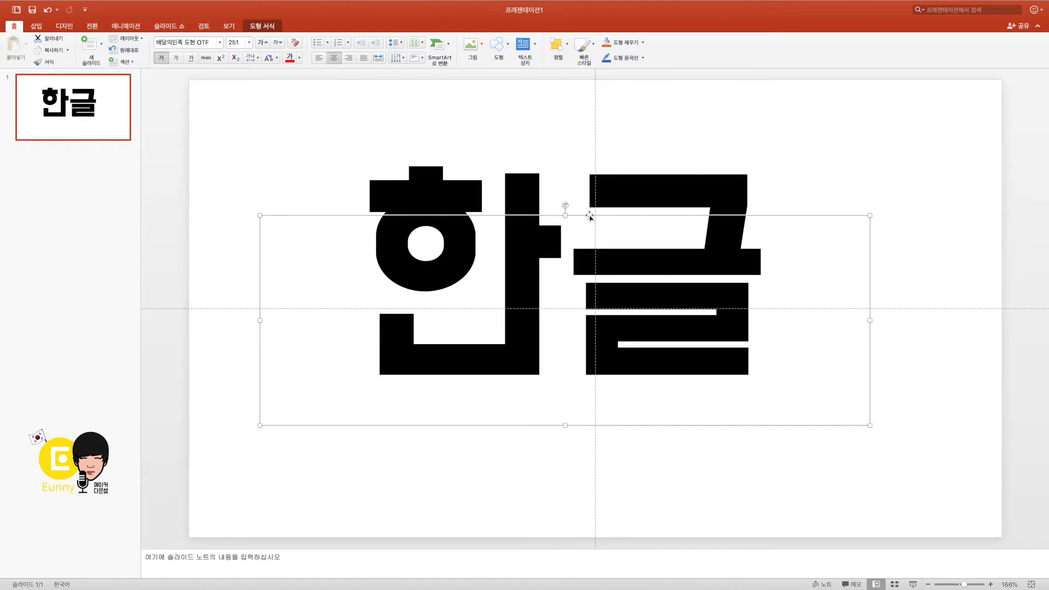
# Save the 한글 title box as a PNG picture named 한글 in the desktop folder (데스크탑).
pyautogui.rightClick(590, 217)
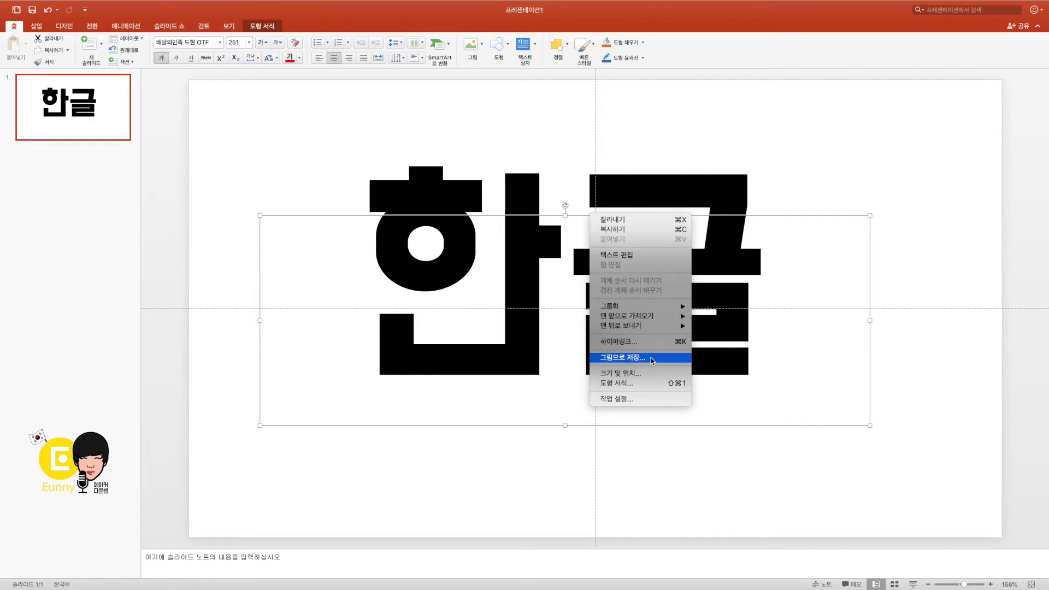
pyautogui.click(623, 358)
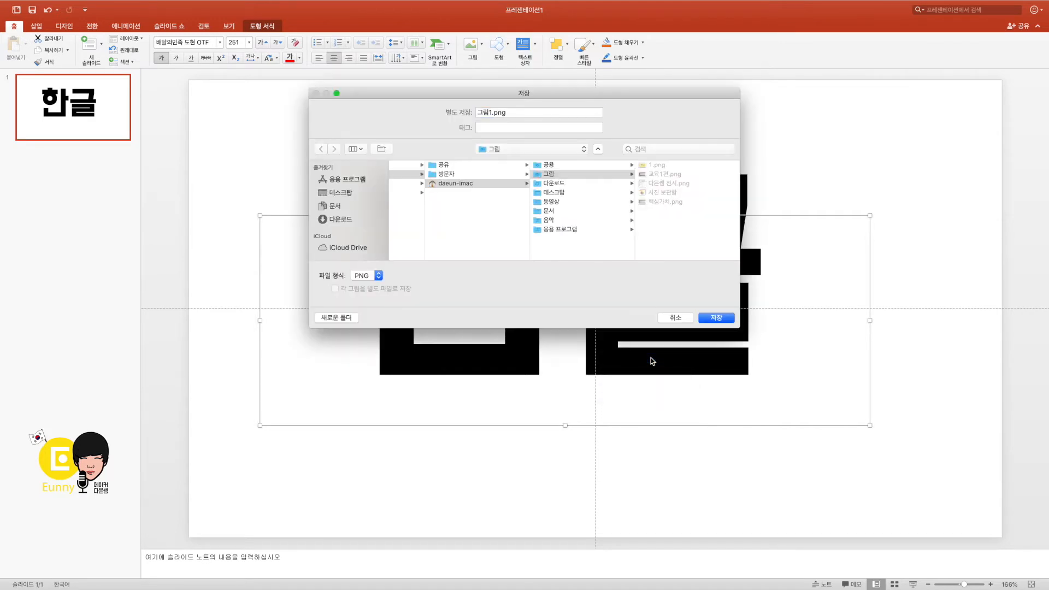
pyautogui.click(340, 192)
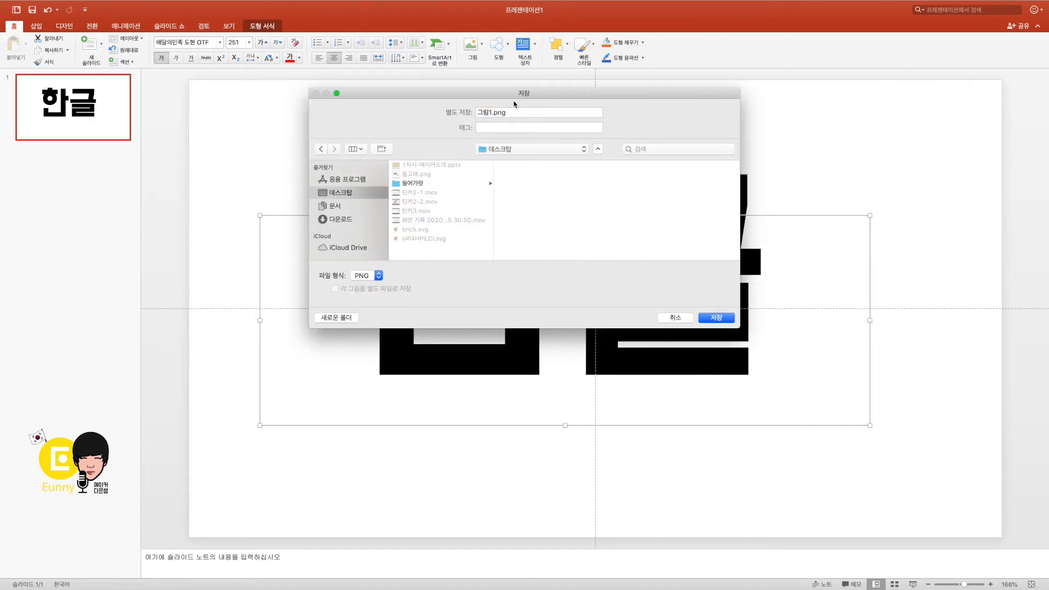
pyautogui.click(491, 112)
pyautogui.press('BackSpace')
pyautogui.press('BackSpace')
pyautogui.press('BackSpace')
pyautogui.write('한글')
pyautogui.press('Return')
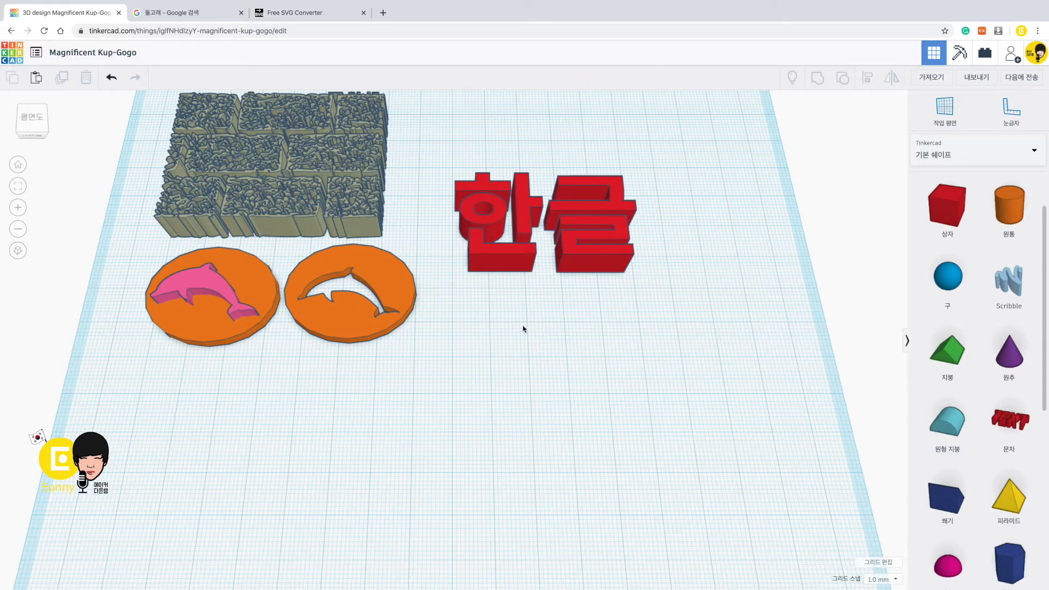
# Switch to Picsvg and upload the picture a.png from the desktop folder (데스크탑).
pyautogui.click(323, 12)
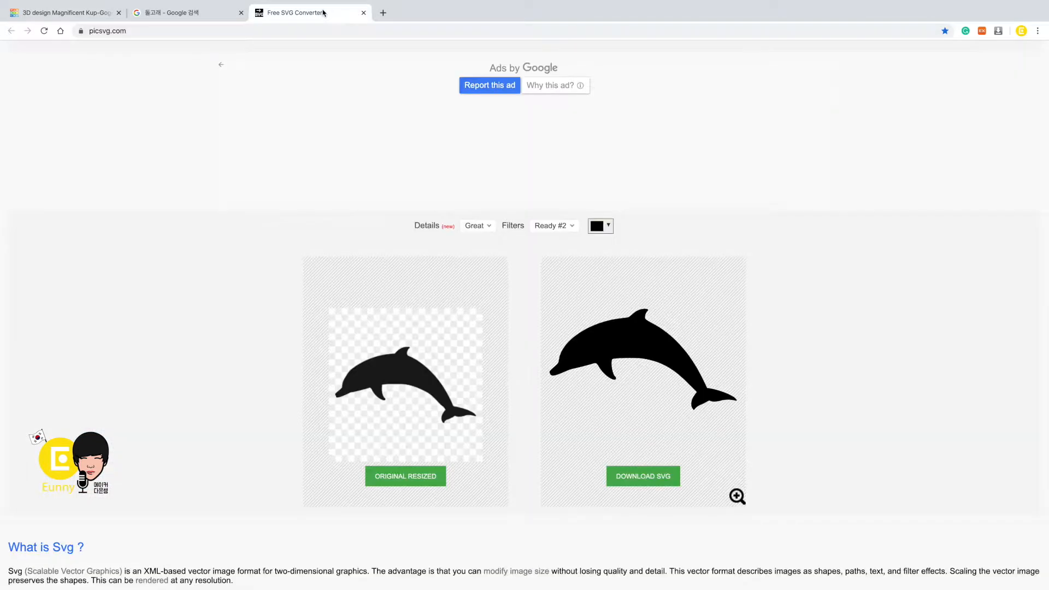
pyautogui.scroll(2, 388, 143)
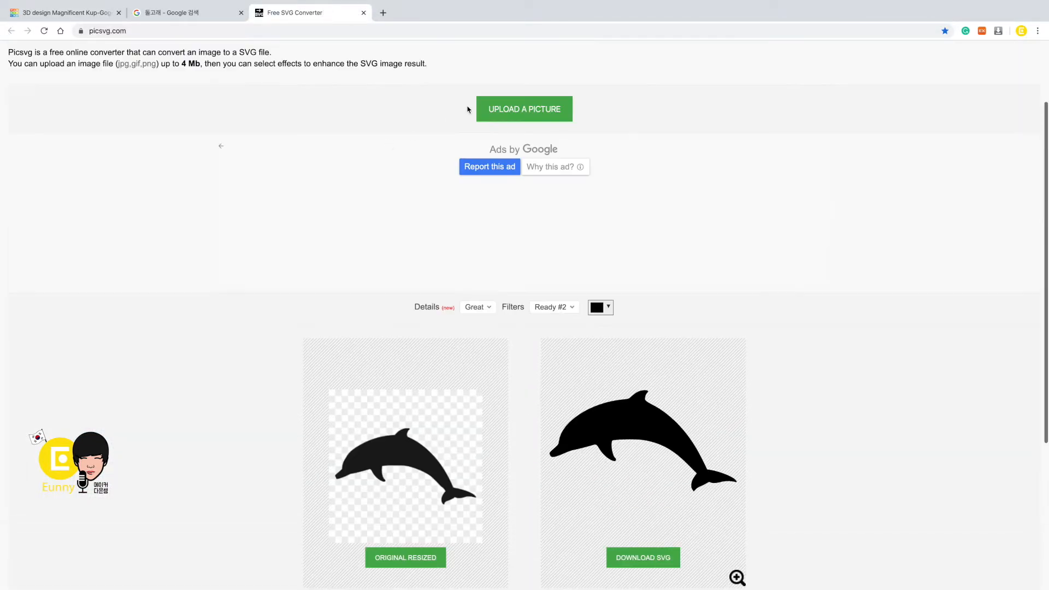
pyautogui.click(503, 110)
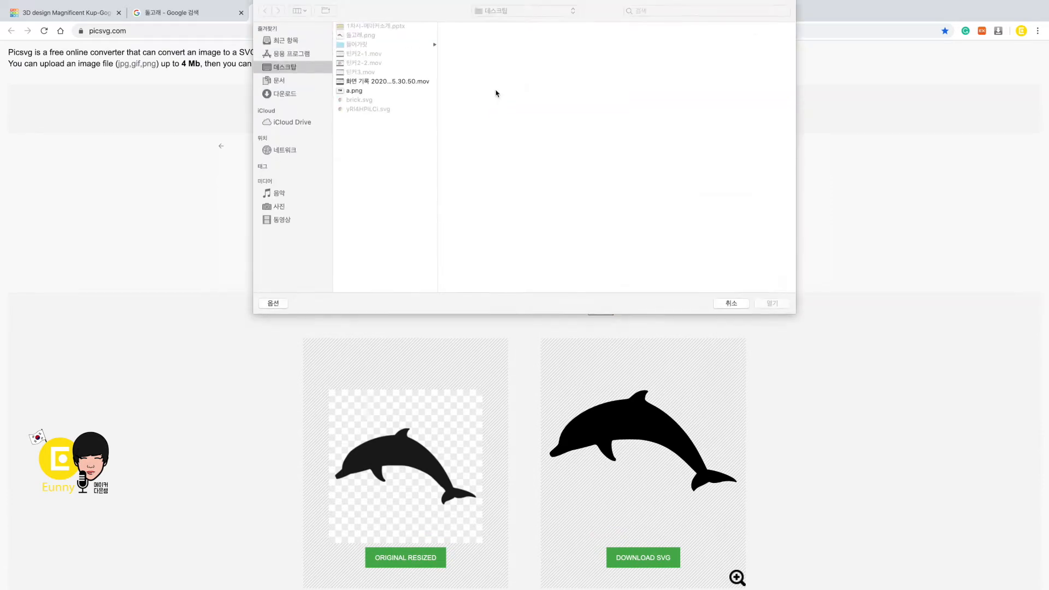
pyautogui.click(366, 91)
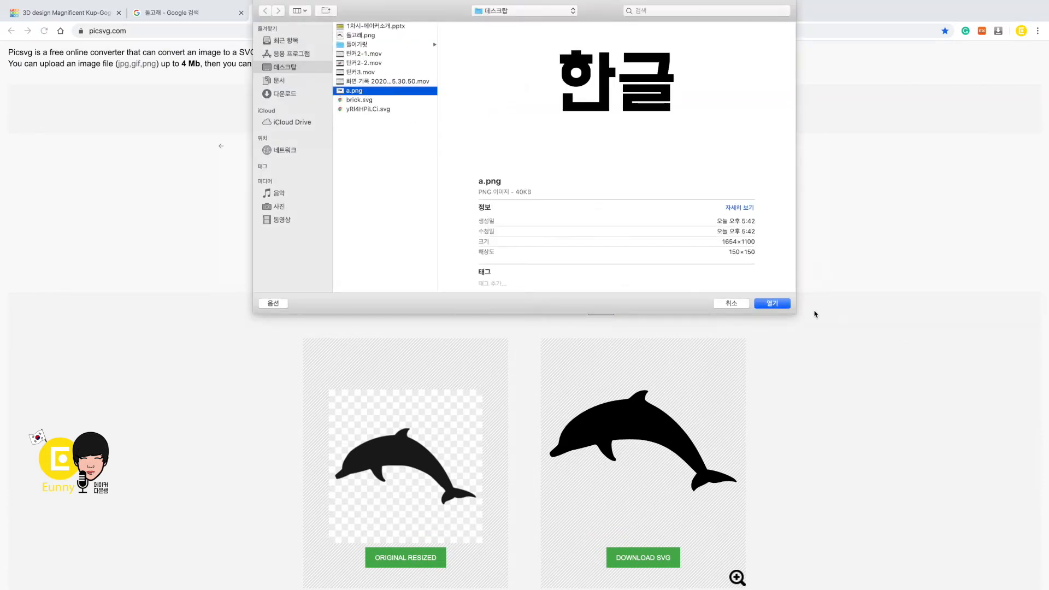
pyautogui.click(773, 303)
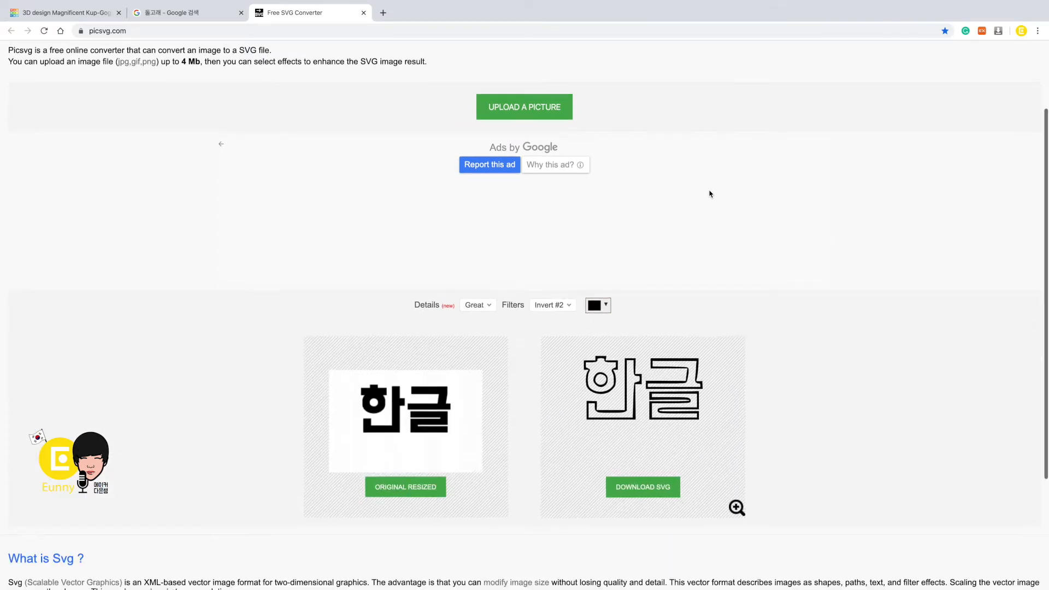
# Apply the Ready #1 filter to the 한글 picture and download the result as SVG.
pyautogui.click(545, 306)
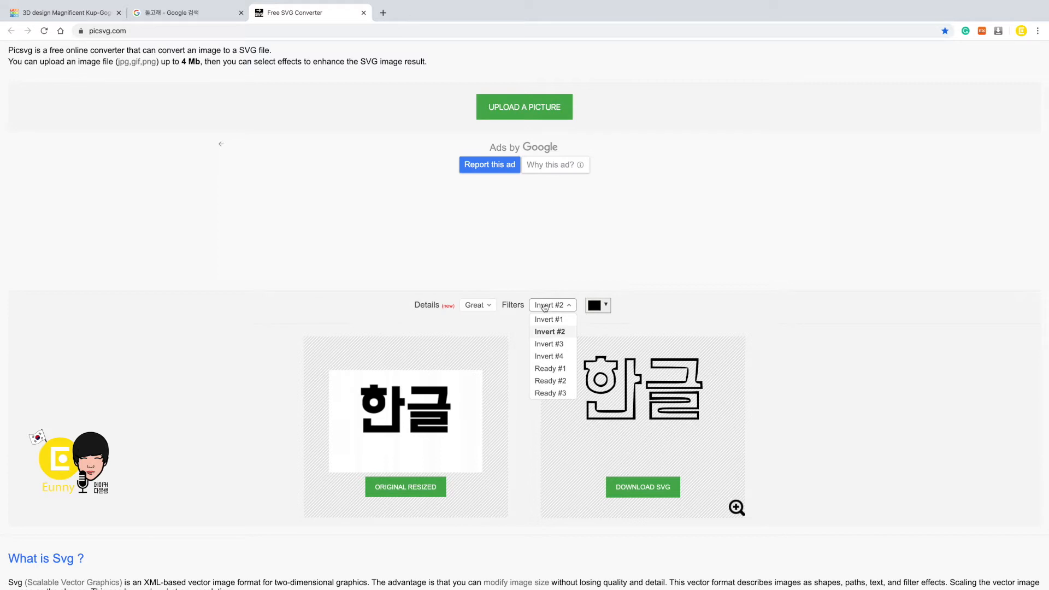
pyautogui.click(548, 372)
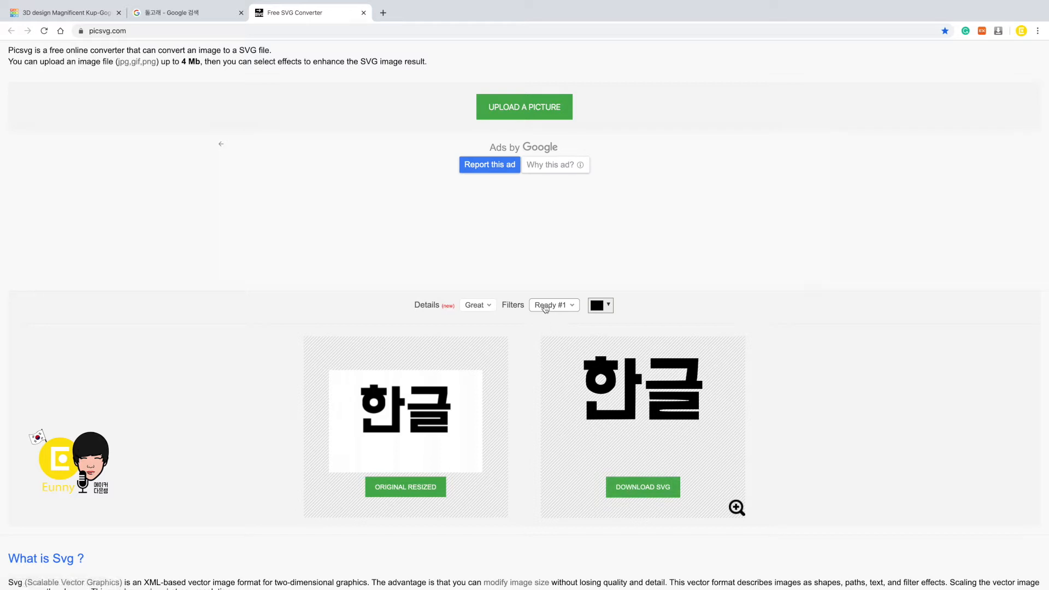
pyautogui.click(652, 494)
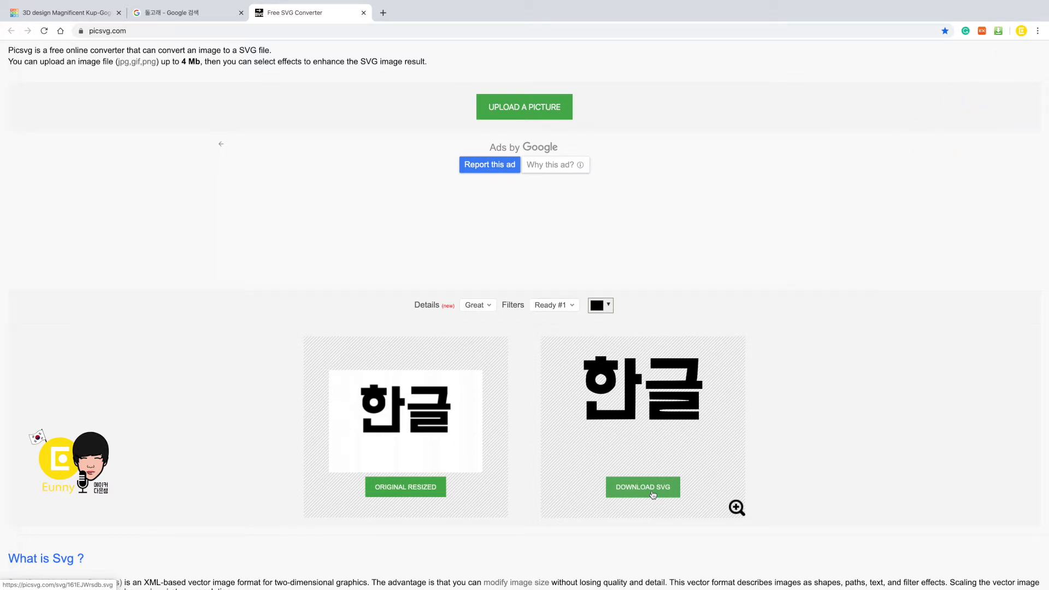
# Switch to Tinkercad and import 161EJWrsdb.svg at a scale of 10.
pyautogui.click(79, 13)
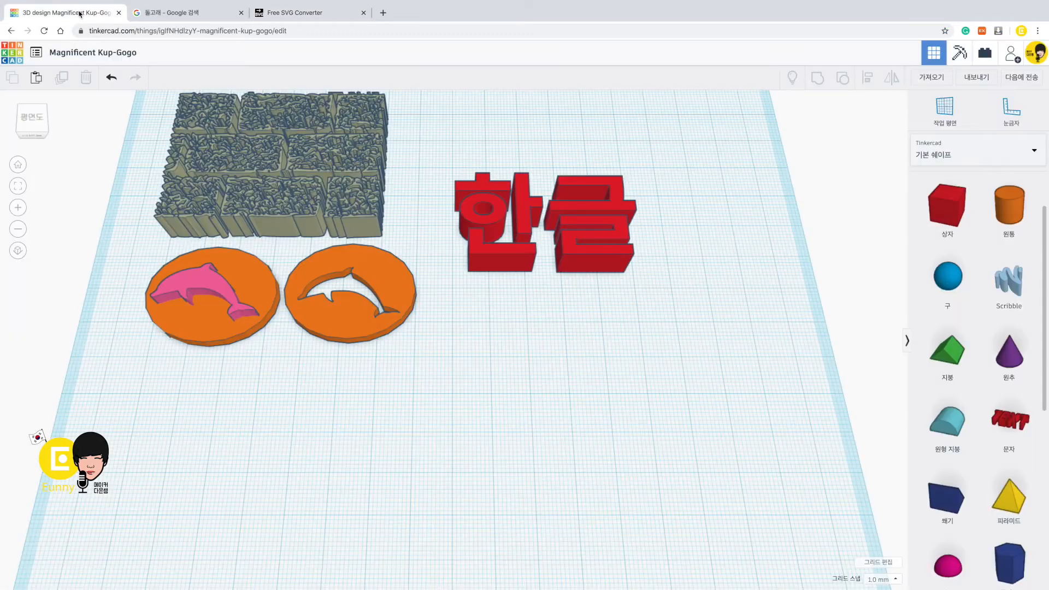
pyautogui.click(941, 80)
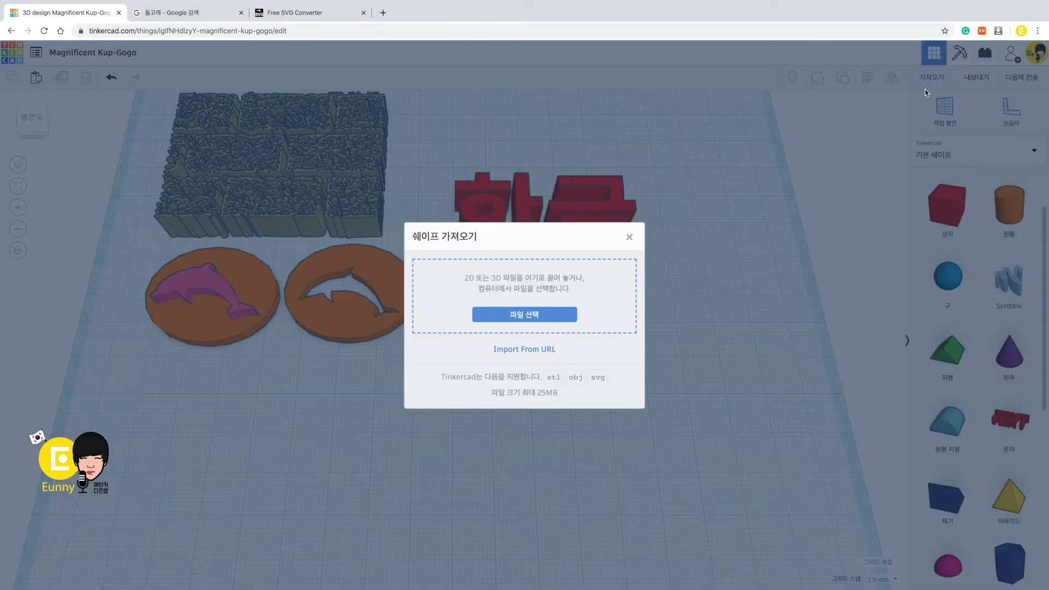
pyautogui.click(558, 320)
pyautogui.click(377, 38)
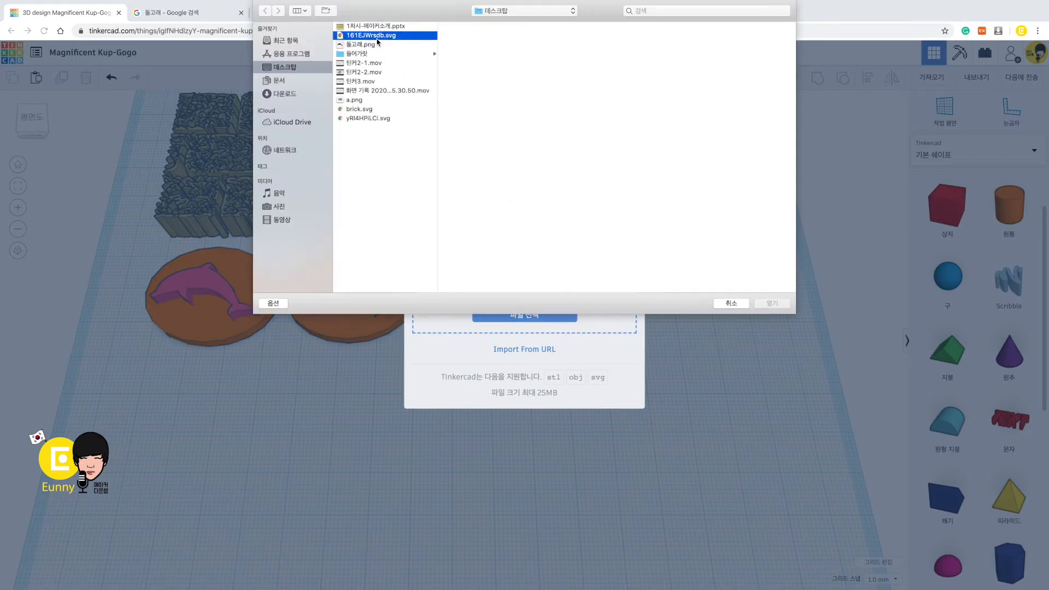
pyautogui.click(767, 305)
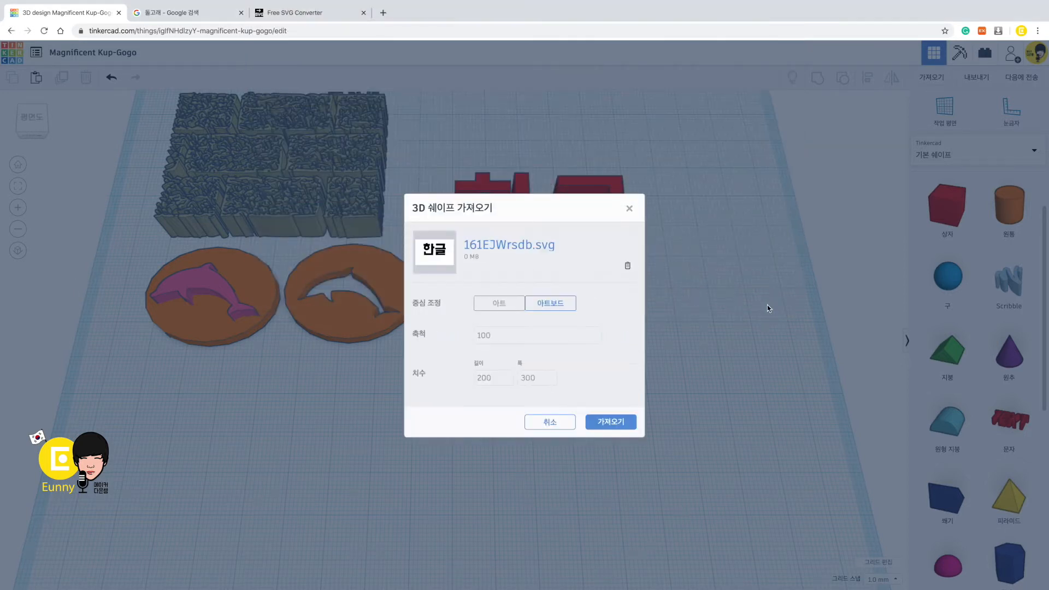
pyautogui.click(511, 334)
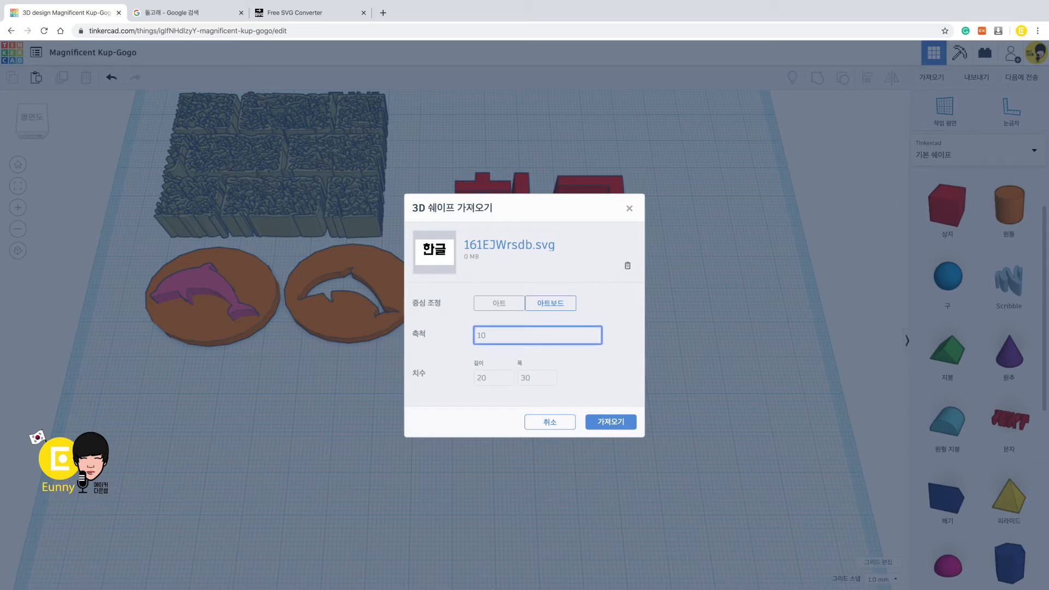
pyautogui.click(600, 427)
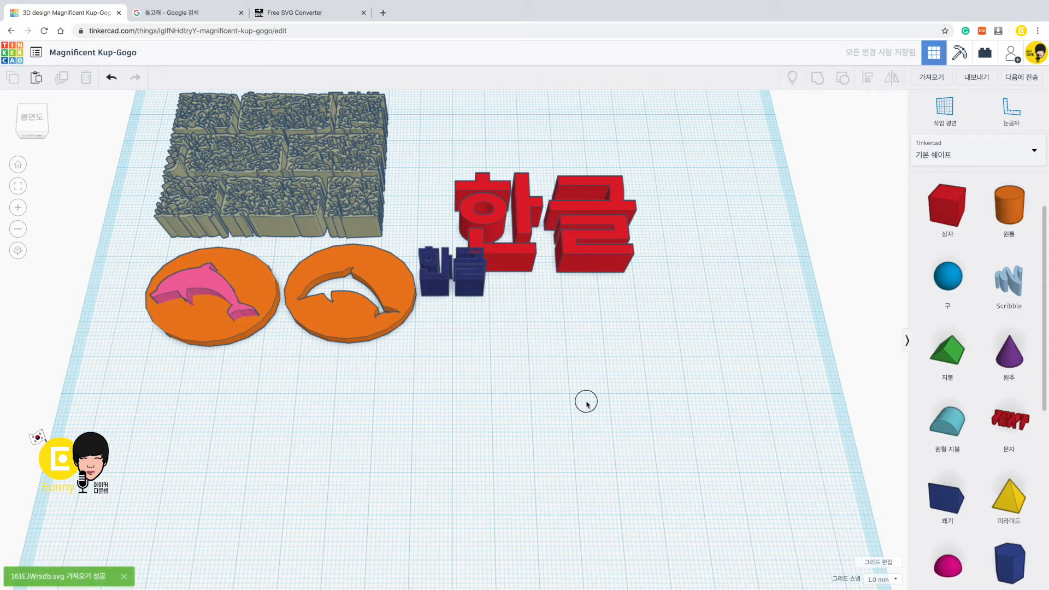
# Enlarge the imported blue 한글 shape to about 53.7 by 44.1 mm and place it just in front of the red 한글 text.
pyautogui.click(480, 286)
pyautogui.moveTo(486, 298); pyautogui.dragTo(631, 421)
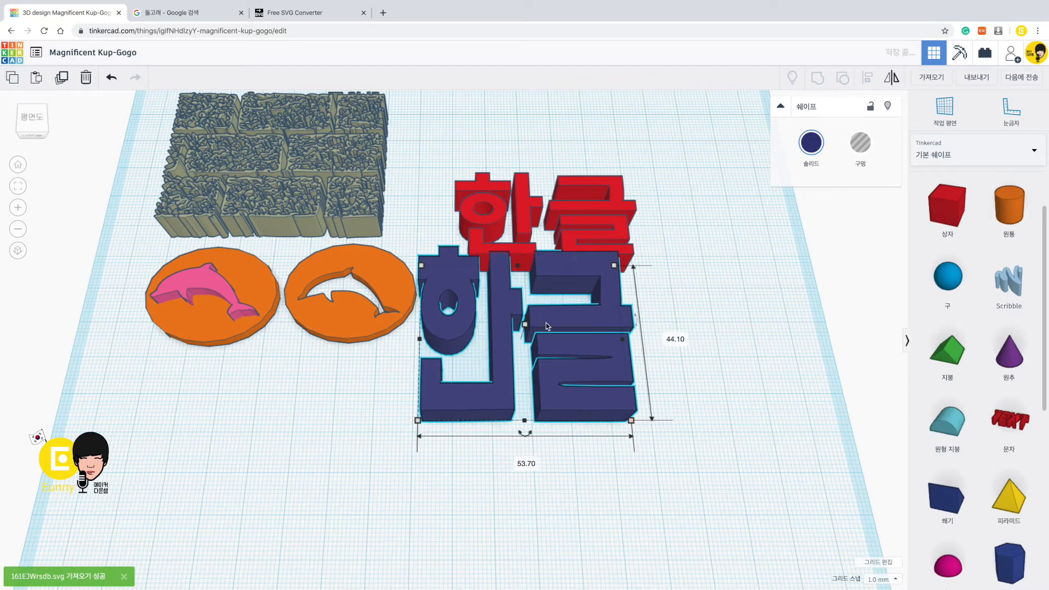
pyautogui.moveTo(556, 324); pyautogui.dragTo(531, 322)
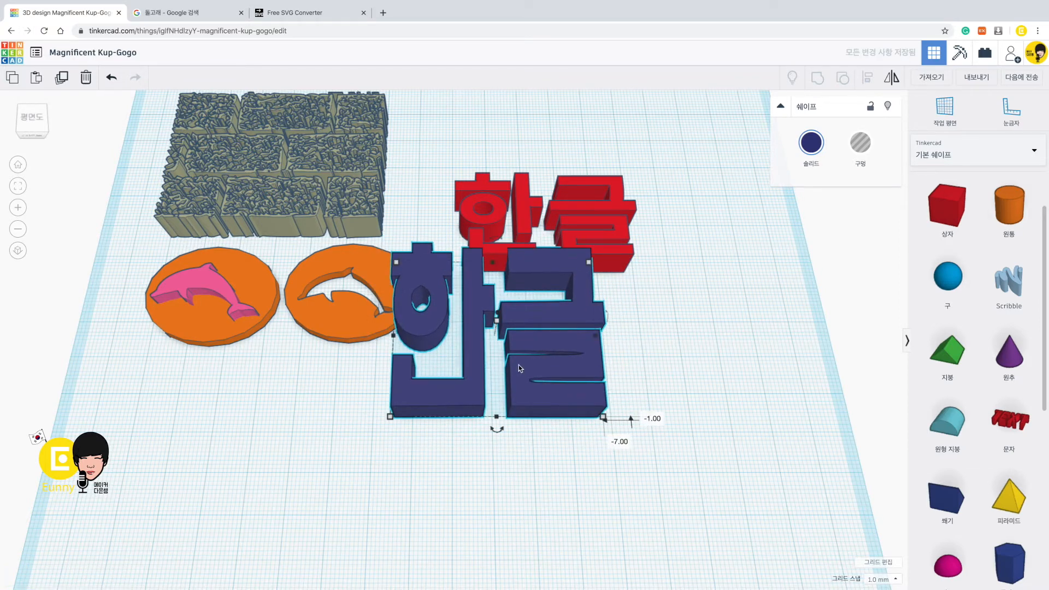
pyautogui.moveTo(527, 393); pyautogui.dragTo(566, 429)
pyautogui.moveTo(522, 366); pyautogui.dragTo(496, 384)
pyautogui.click(526, 385)
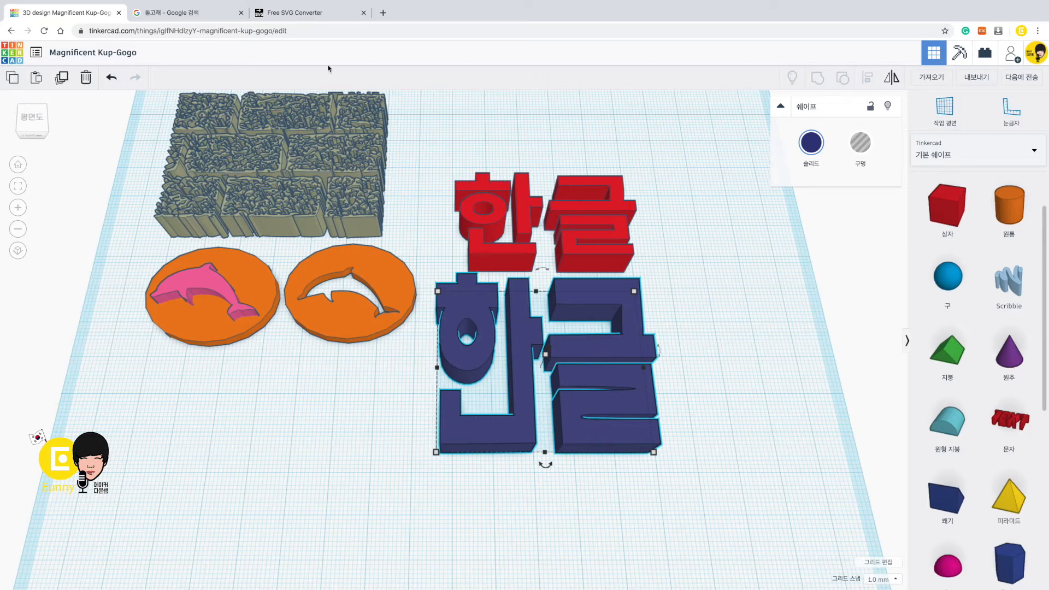
pyautogui.click(315, 23)
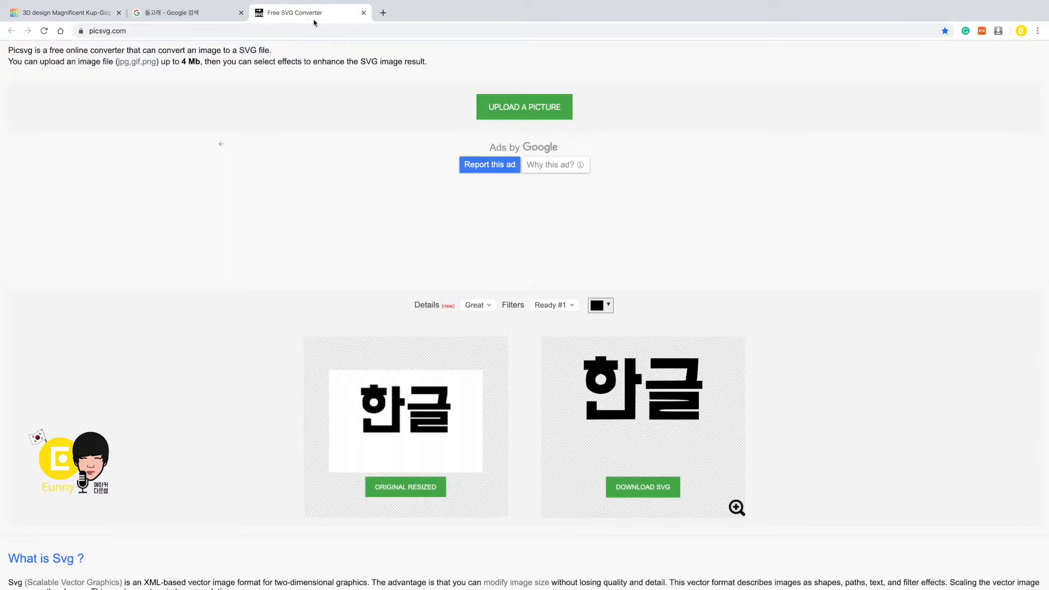
pyautogui.click(62, 17)
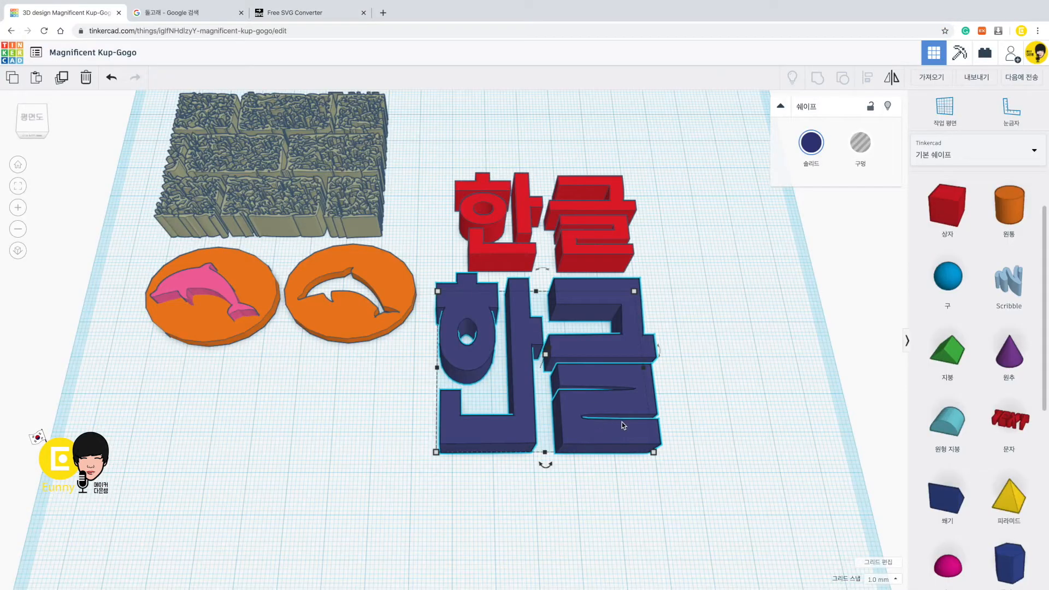
# Move the blue 한글 shape in front of the dolphin discs and place a copy of it alongside as a hole.
pyautogui.moveTo(590, 436); pyautogui.dragTo(241, 527)
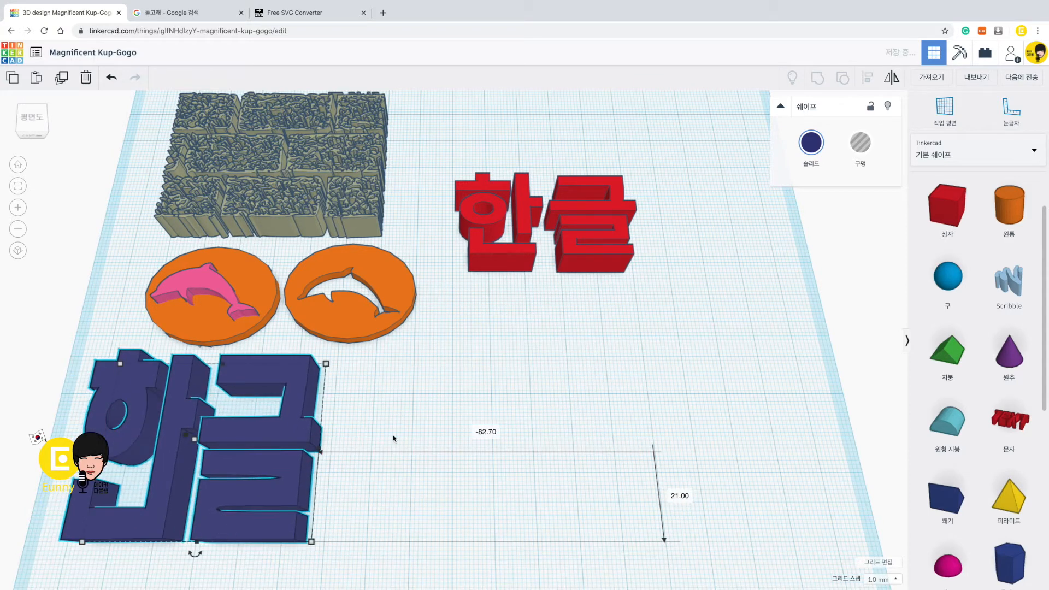
pyautogui.moveTo(399, 409); pyautogui.dragTo(529, 351, button='middle')
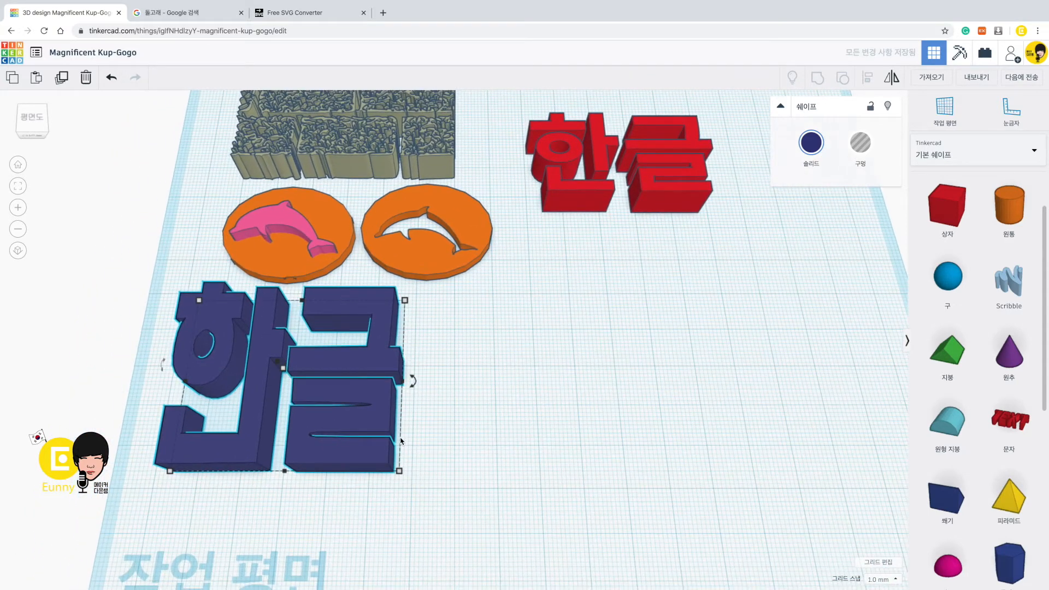
pyautogui.hotkey('ctrl', 'c')
pyautogui.hotkey('ctrl', 'v')
pyautogui.moveTo(480, 417); pyautogui.dragTo(631, 373)
pyautogui.click(860, 143)
# Add a box about 68 by 52 mm and 8 mm high over the 한글 hole and group them to cut out the letters.
pyautogui.moveTo(947, 207); pyautogui.dragTo(720, 488)
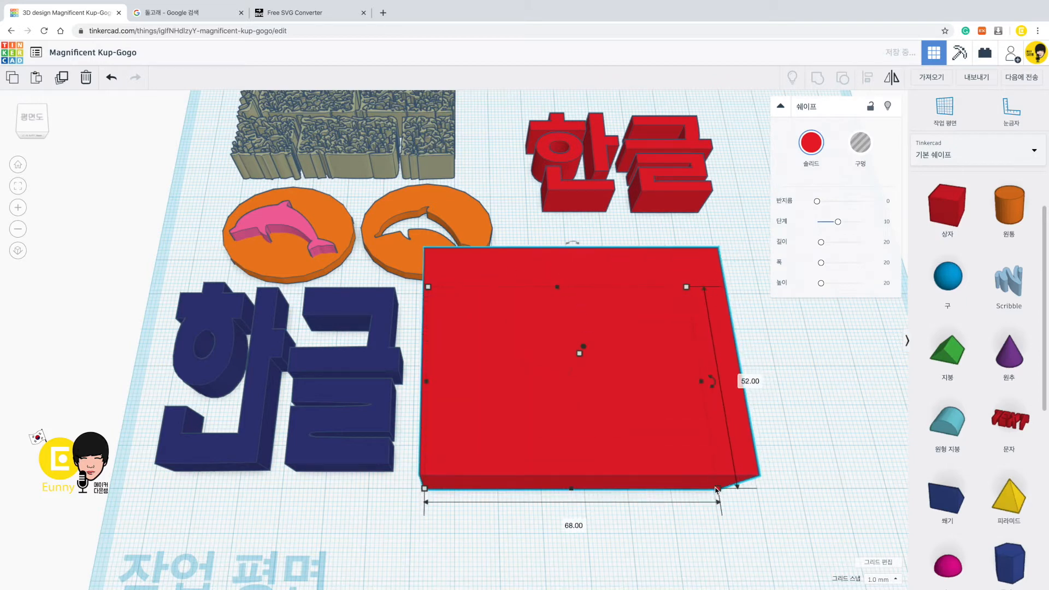
pyautogui.moveTo(580, 353); pyautogui.dragTo(581, 375)
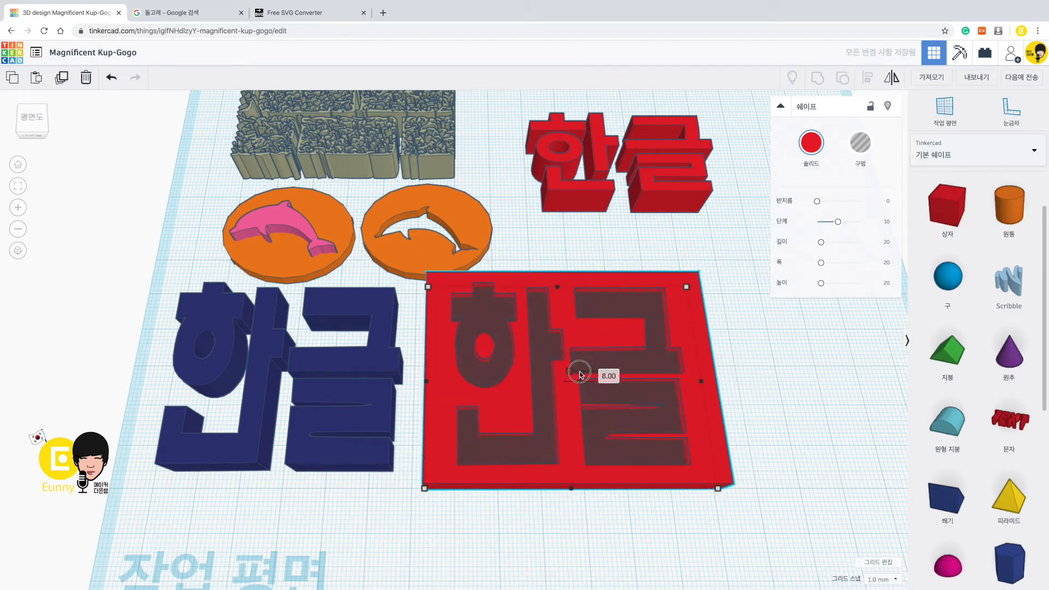
pyautogui.keyDown('shift'); pyautogui.click(605, 437); pyautogui.keyUp('shift')
pyautogui.click(817, 77)
pyautogui.click(775, 376)
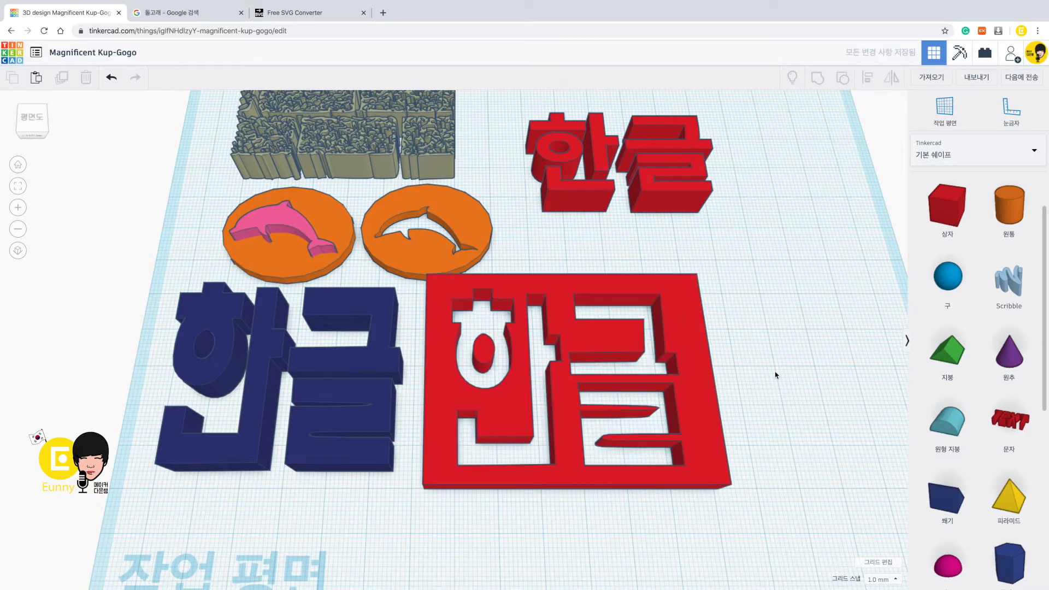
pyautogui.moveTo(775, 375); pyautogui.dragTo(775, 393, button='right')
pyautogui.moveTo(753, 289); pyautogui.dragTo(605, 319, button='middle')
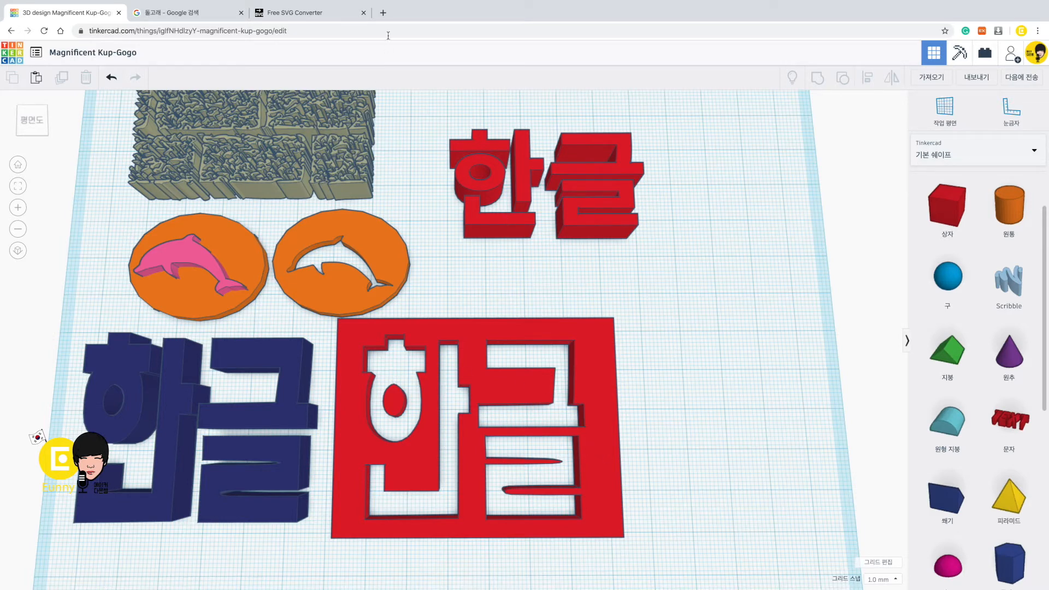
# Search Google for 구글드로잉 in a new browser tab, launch Google Drawings from its Chrome Web Store page and dismiss the Grammarly prompt.
pyautogui.click(383, 12)
pyautogui.write('구글드로잉')
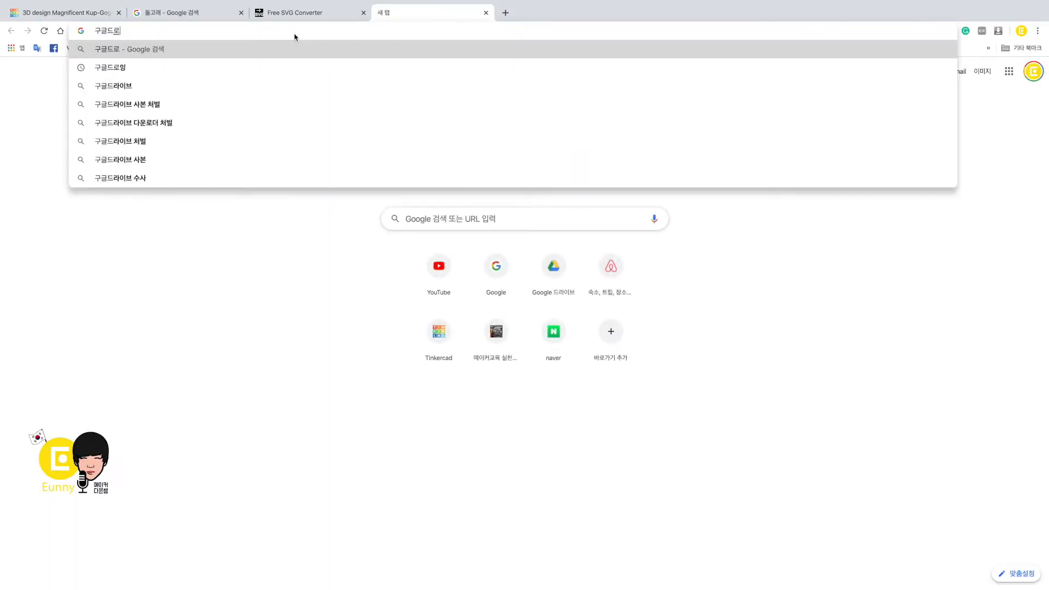
pyautogui.press('Return')
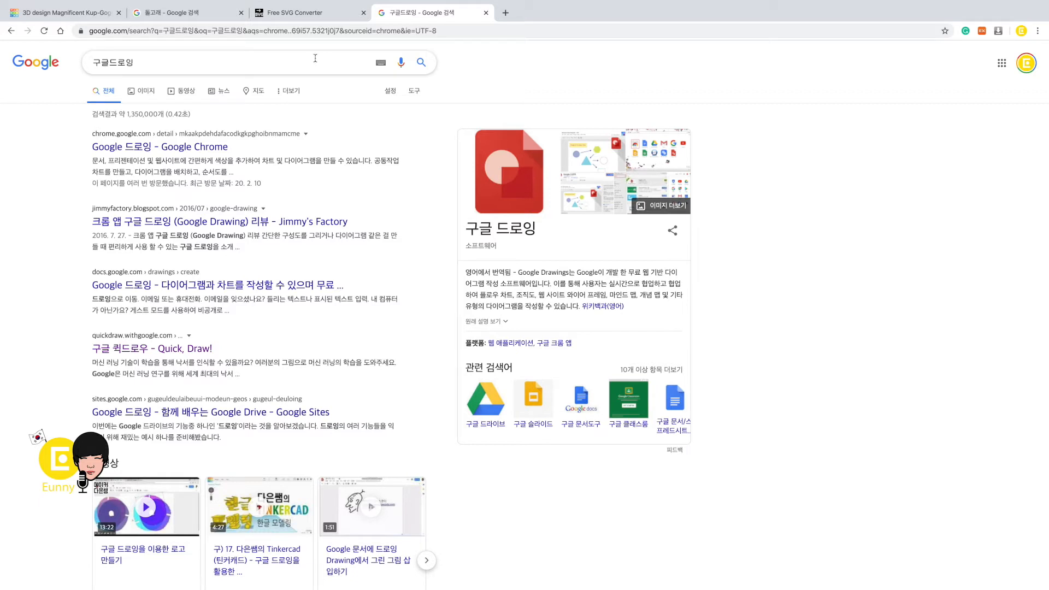
pyautogui.click(205, 148)
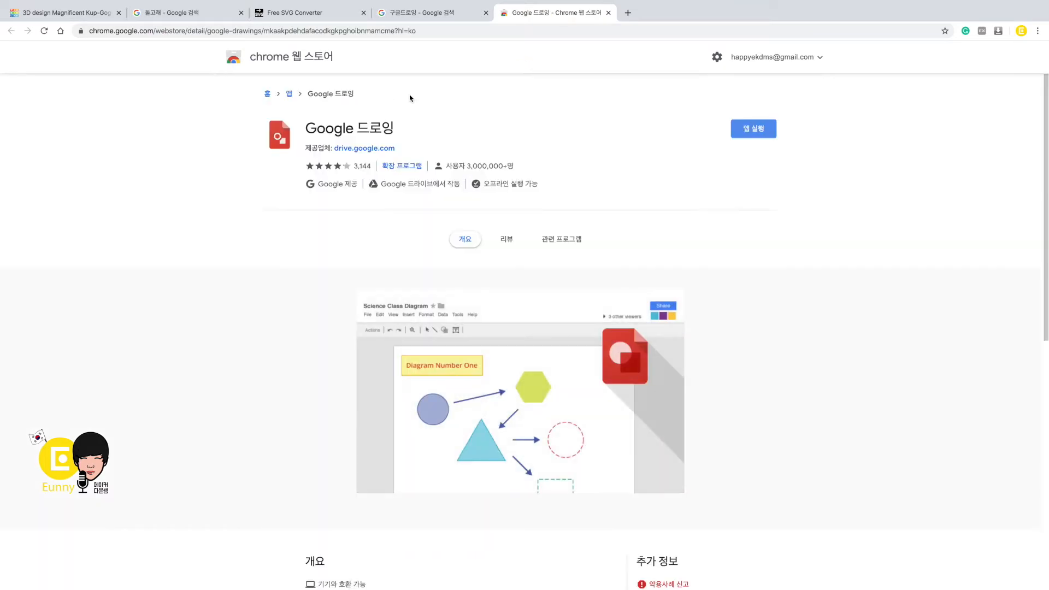
pyautogui.click(758, 132)
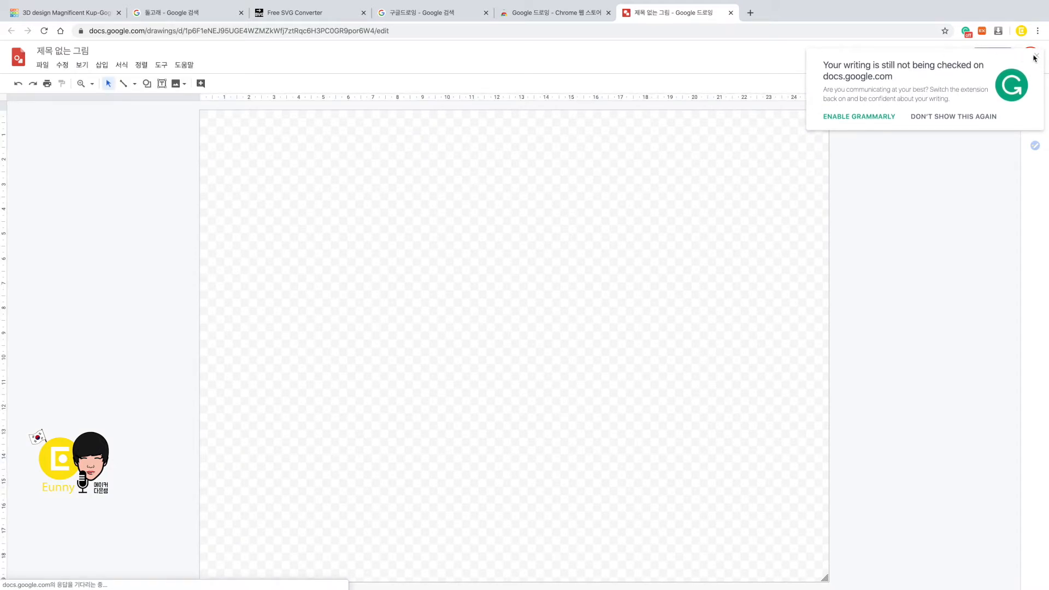
pyautogui.click(1036, 57)
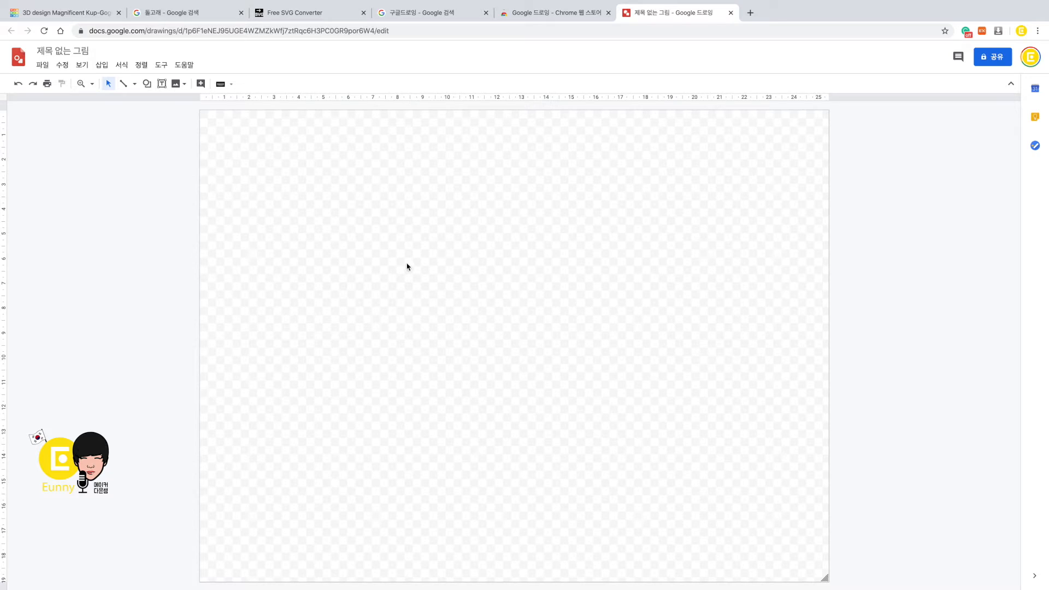
# Draw a wide text box in the upper part of the blank drawing and enter the text 한글.
pyautogui.click(162, 85)
pyautogui.moveTo(330, 171); pyautogui.dragTo(636, 280)
pyautogui.click(147, 84)
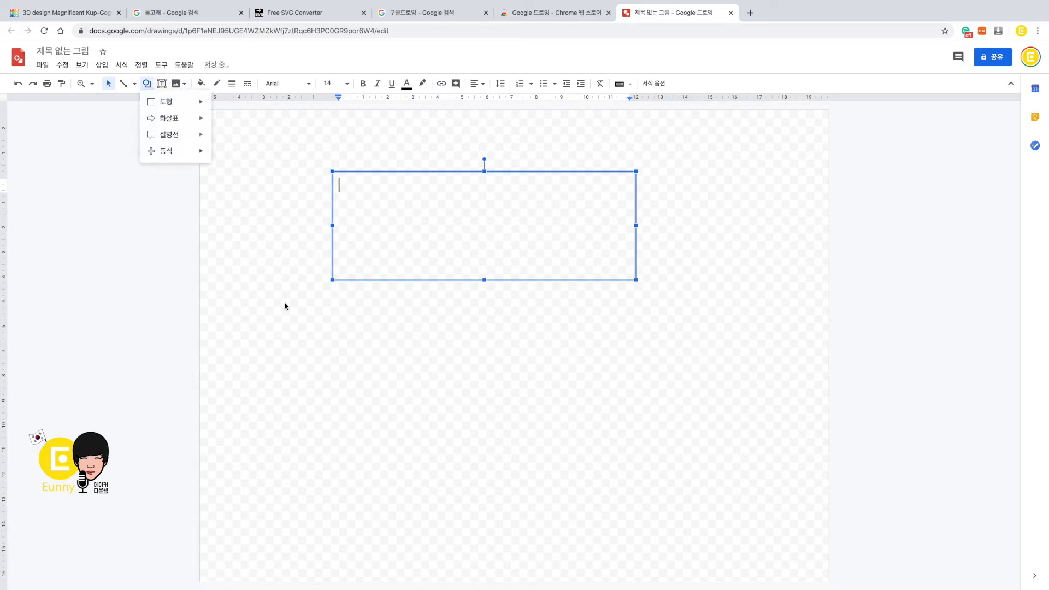
pyautogui.click(378, 225)
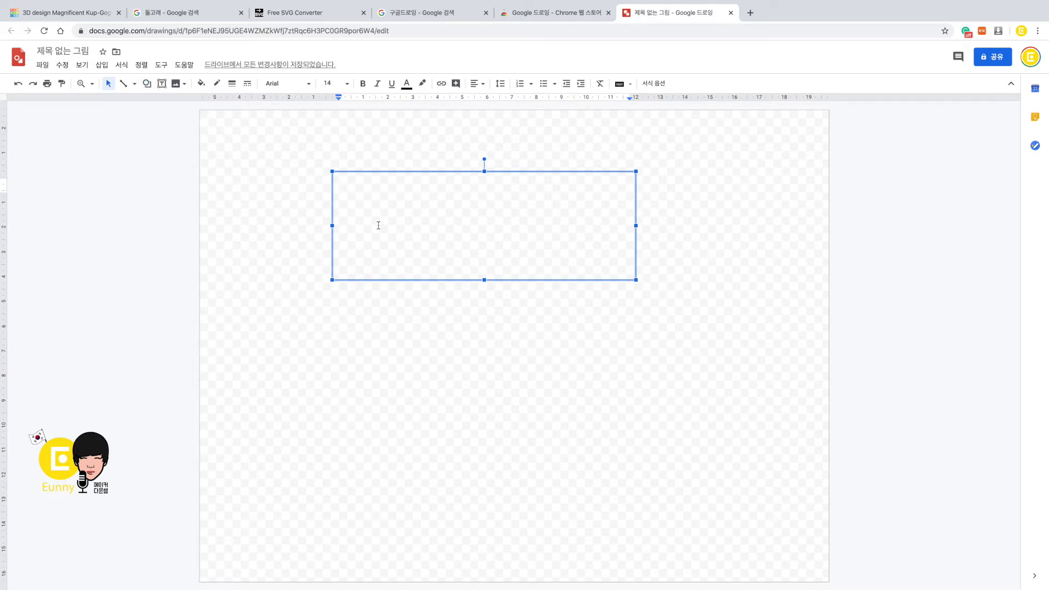
pyautogui.write('한글')
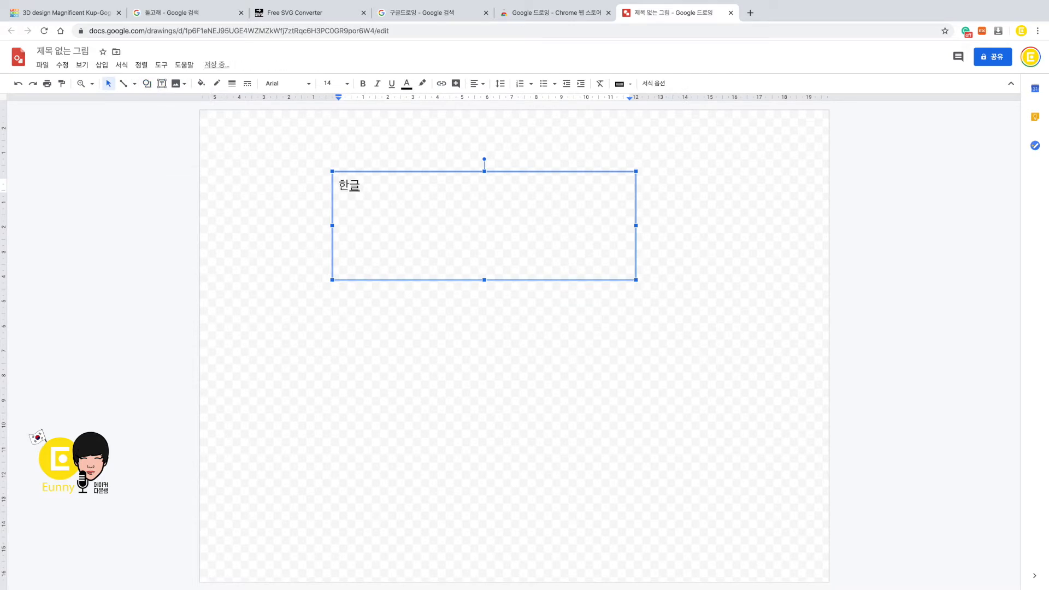
# Set the font size of the blank line above 한글 to 48.
pyautogui.doubleClick(376, 201)
pyautogui.moveTo(365, 185); pyautogui.dragTo(331, 188)
pyautogui.doubleClick(390, 217)
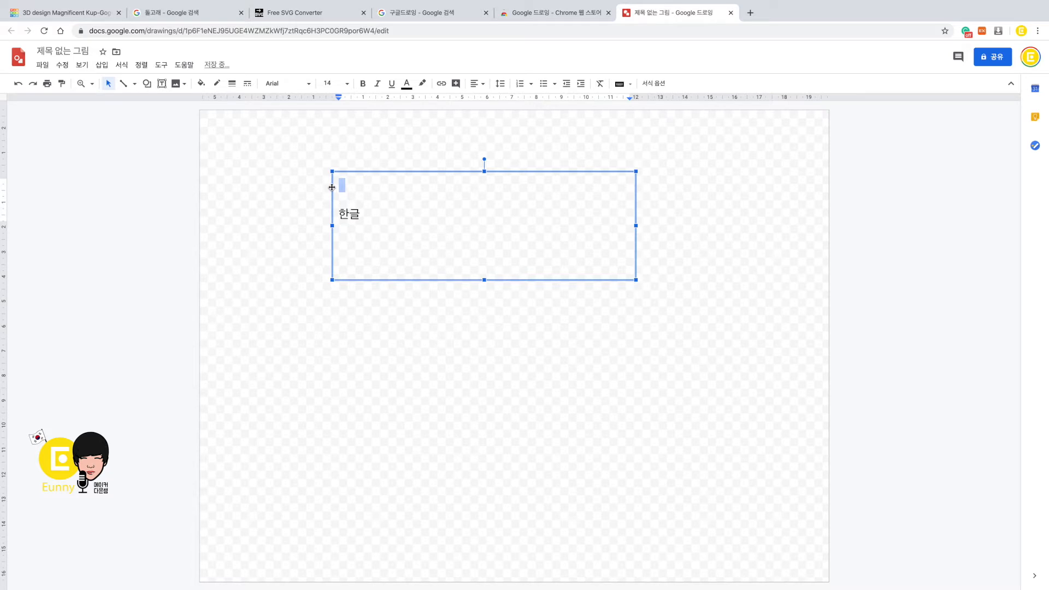
pyautogui.click(348, 83)
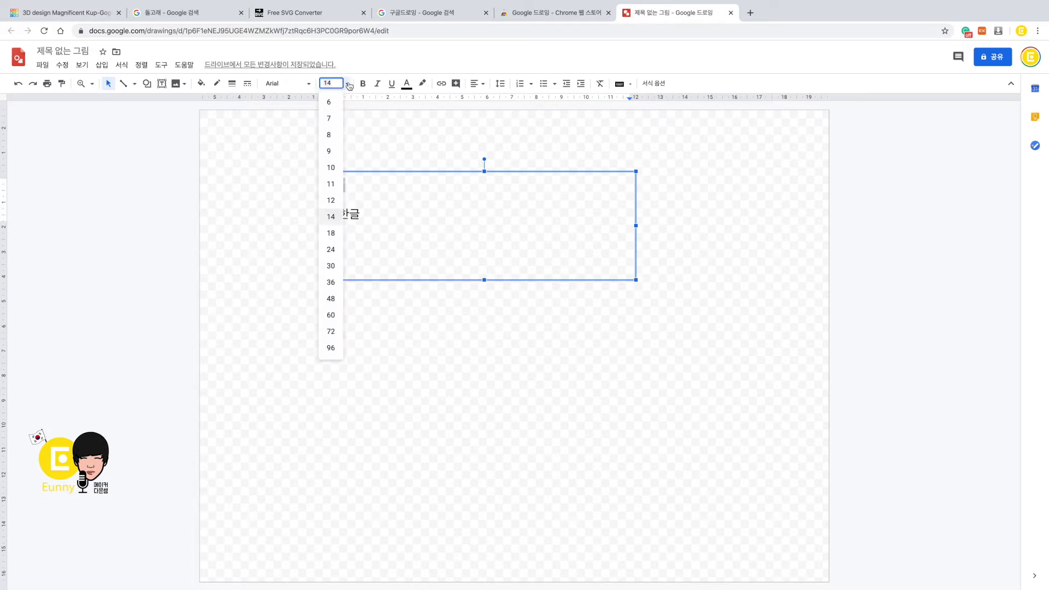
pyautogui.click(332, 300)
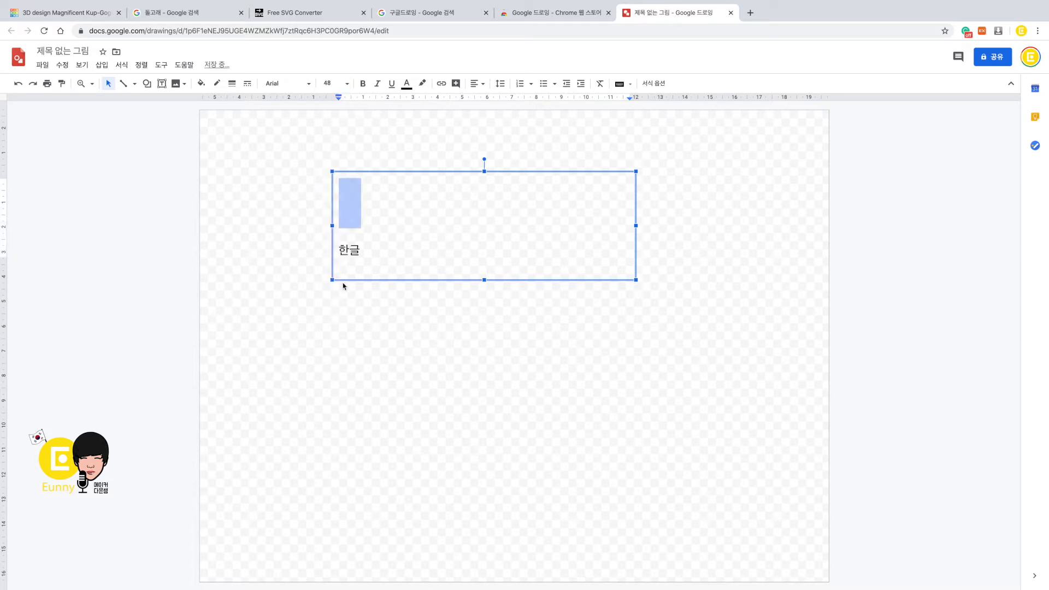
# Set all text in the box to size 96 and remove the blank line above 한글.
pyautogui.click(361, 250)
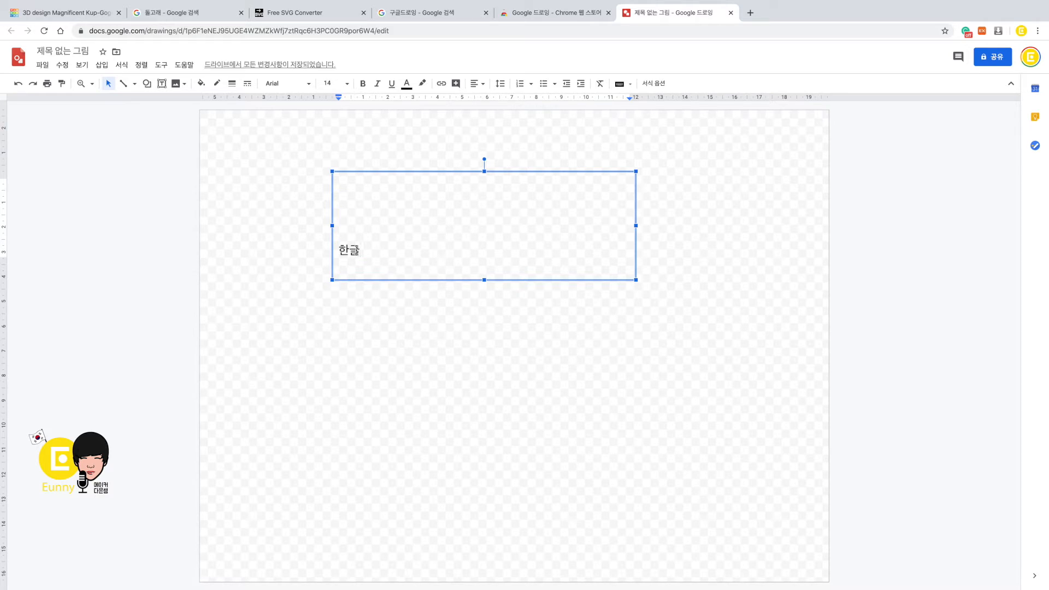
pyautogui.hotkey('ctrl', 'a')
pyautogui.click(350, 84)
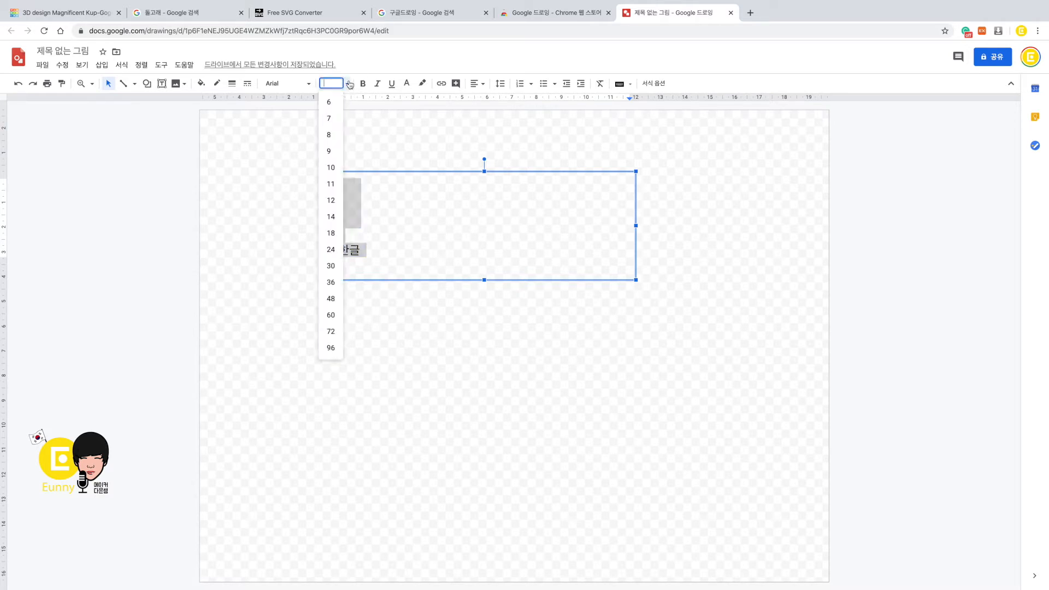
pyautogui.click(332, 348)
pyautogui.click(409, 276)
pyautogui.click(349, 399)
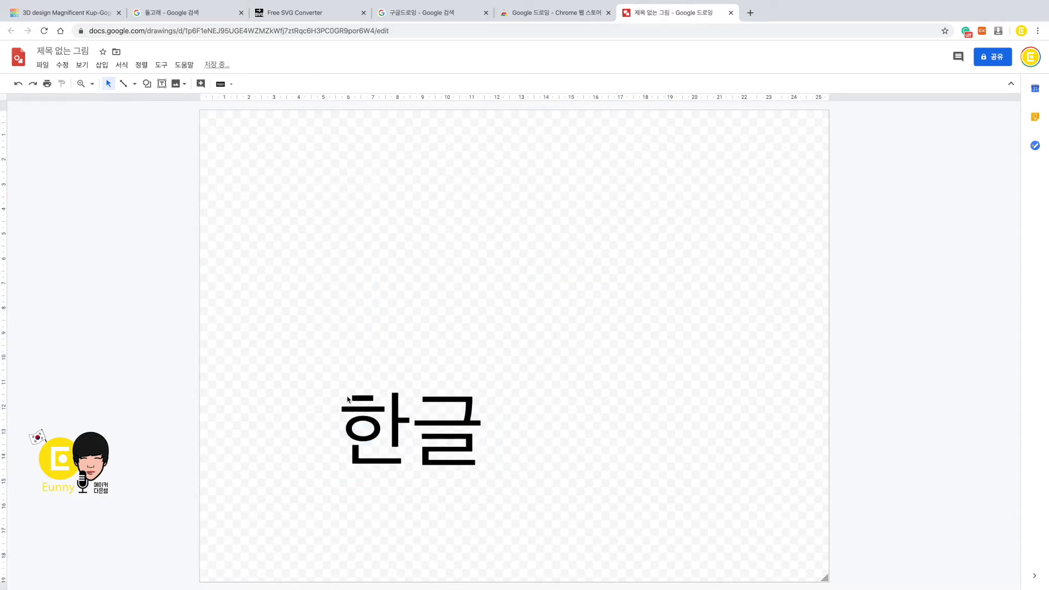
pyautogui.click(351, 426)
pyautogui.press('BackSpace')
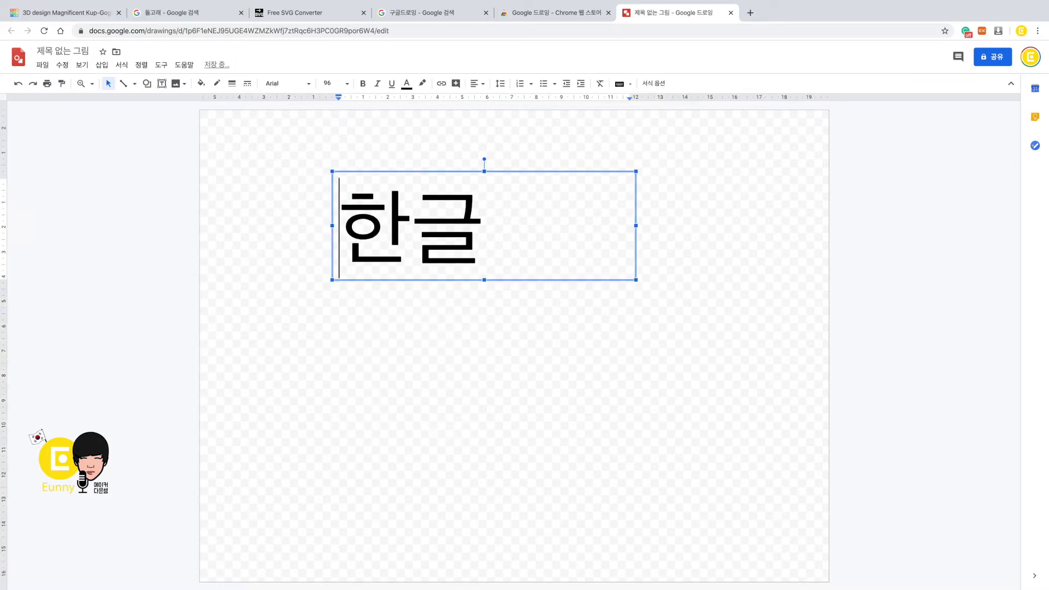
# Set the font size of the 한글 text to 150.
pyautogui.hotkey('ctrl', 'a')
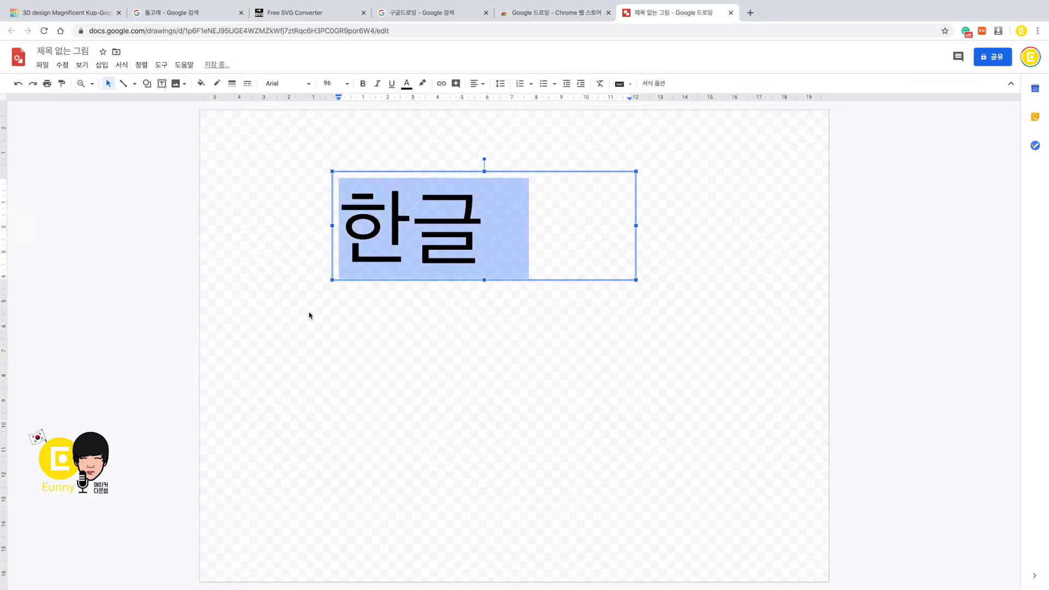
pyautogui.click(339, 83)
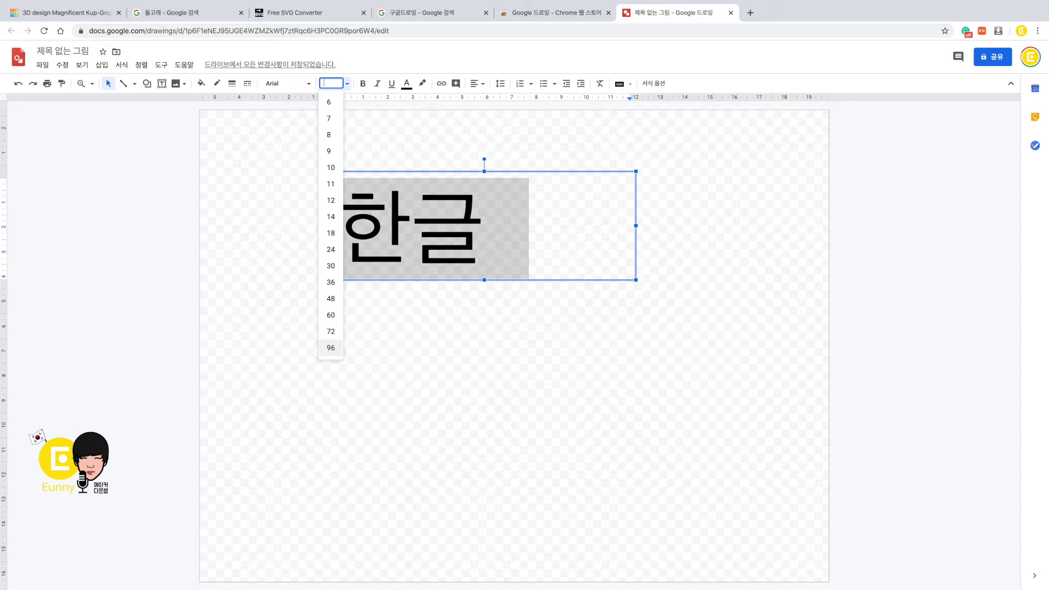
pyautogui.write('150')
pyautogui.press('Return')
# Apply the Do Hyeon font to the 한글 text.
pyautogui.click(299, 83)
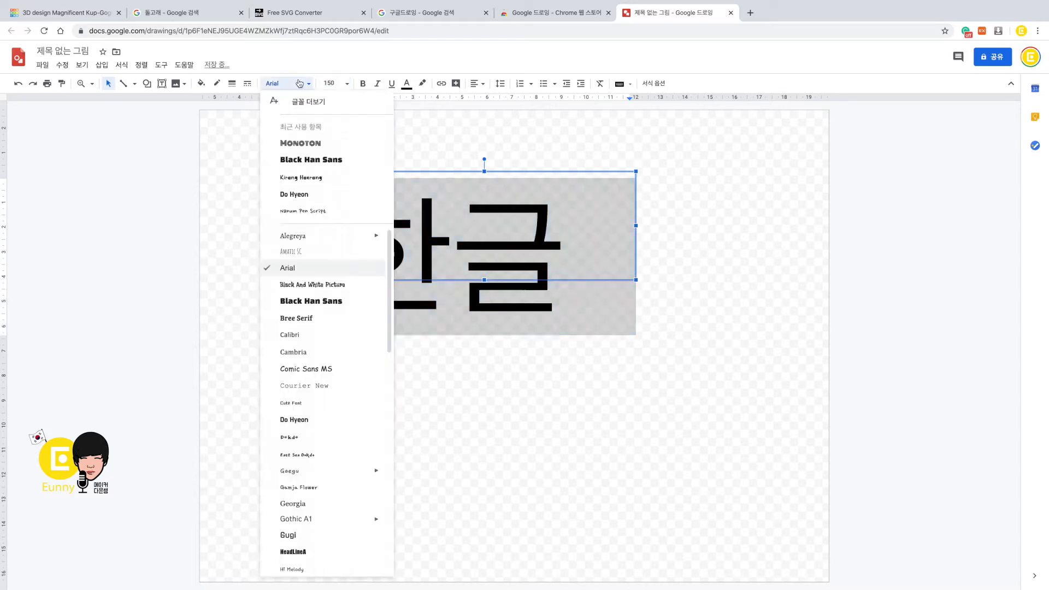
pyautogui.scroll(-1, 326, 305)
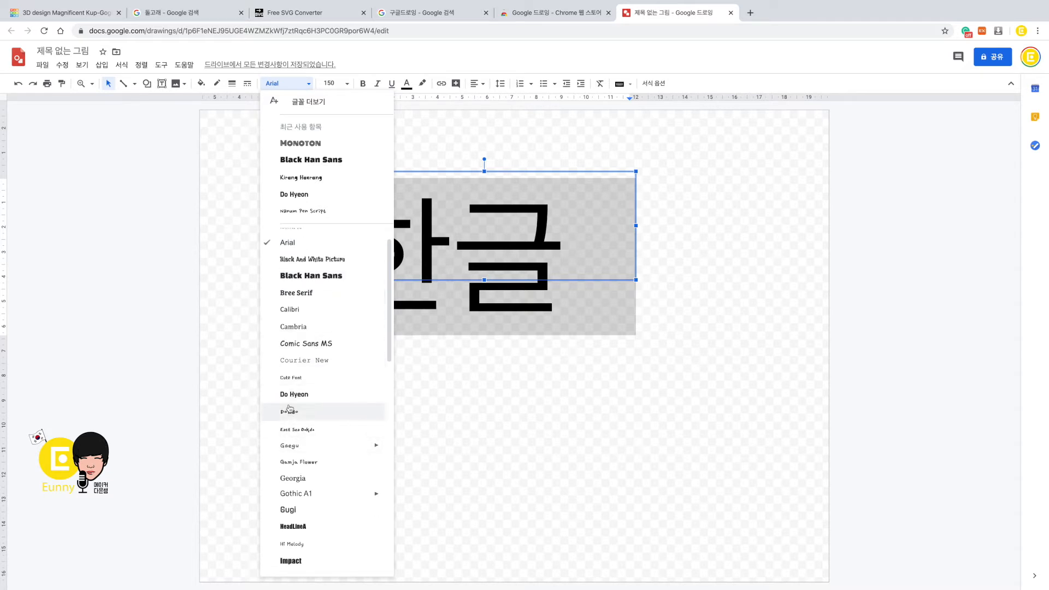
pyautogui.click(300, 395)
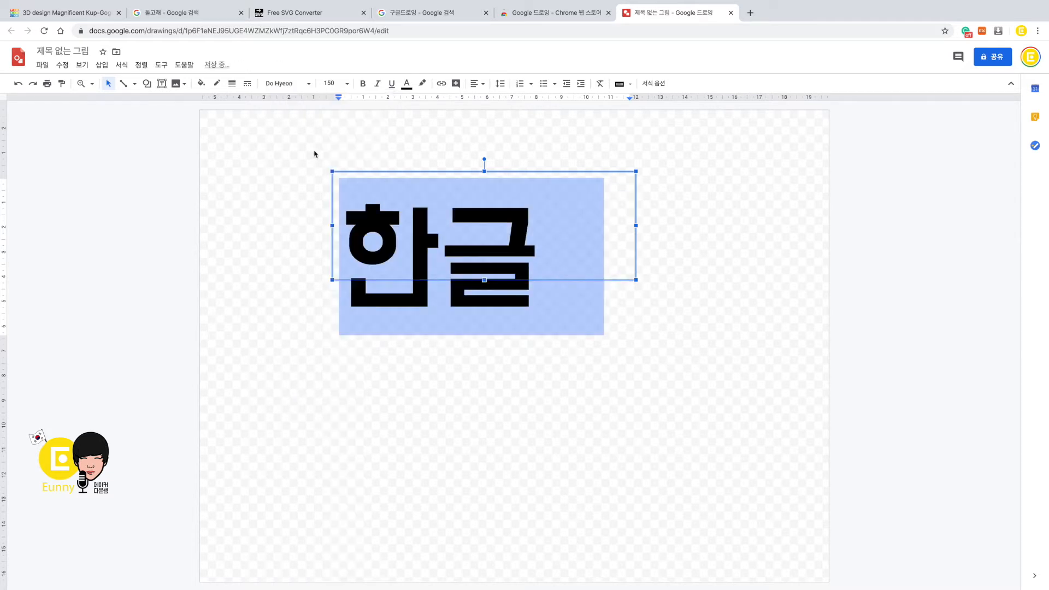
# Apply the brush-style 궁서 font to the 한글 text.
pyautogui.click(281, 84)
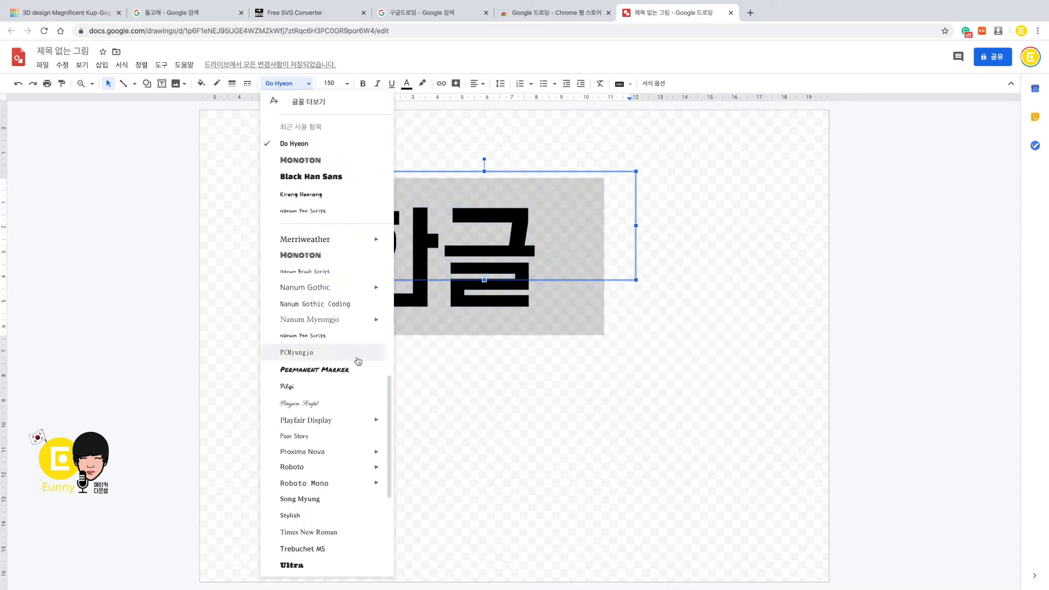
pyautogui.scroll(-8, 315, 383)
pyautogui.click(312, 469)
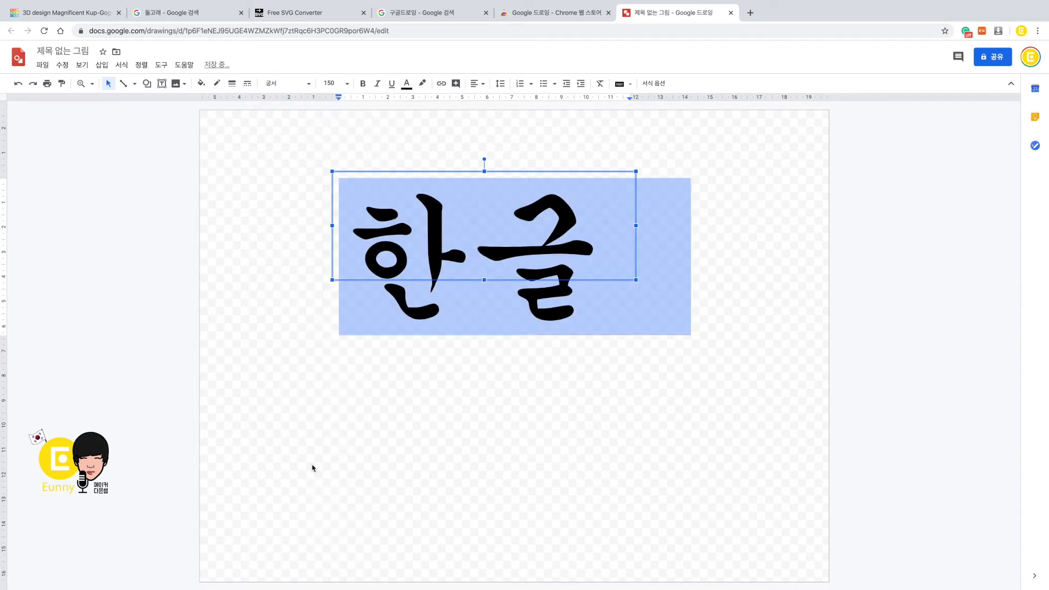
pyautogui.click(602, 262)
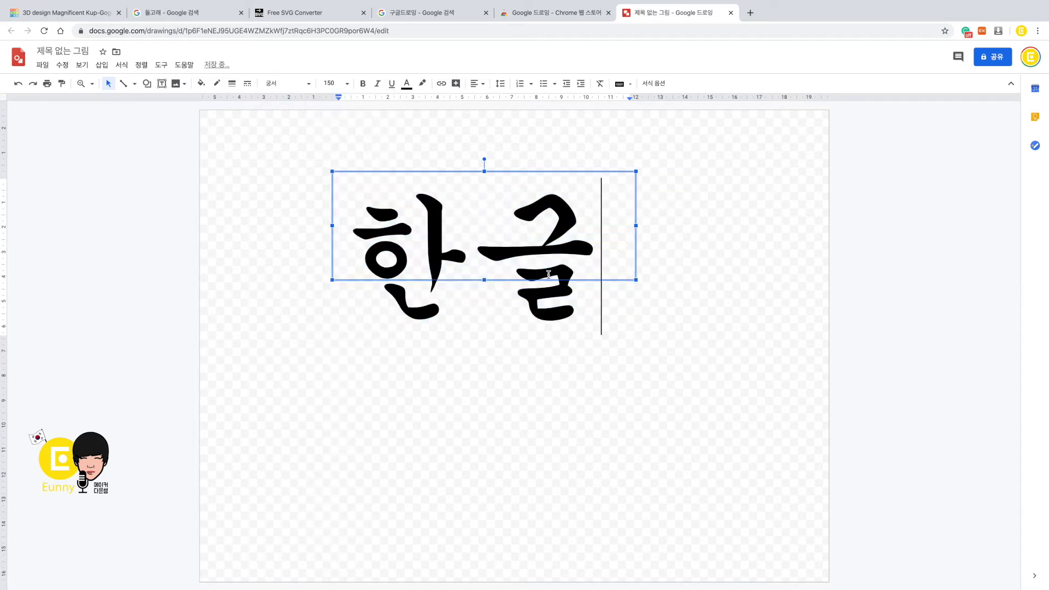
# Enlarge the text box from its lower corner so it encloses the whole 한글 text.
pyautogui.click(636, 280)
pyautogui.moveTo(636, 280); pyautogui.dragTo(770, 377)
pyautogui.click(582, 282)
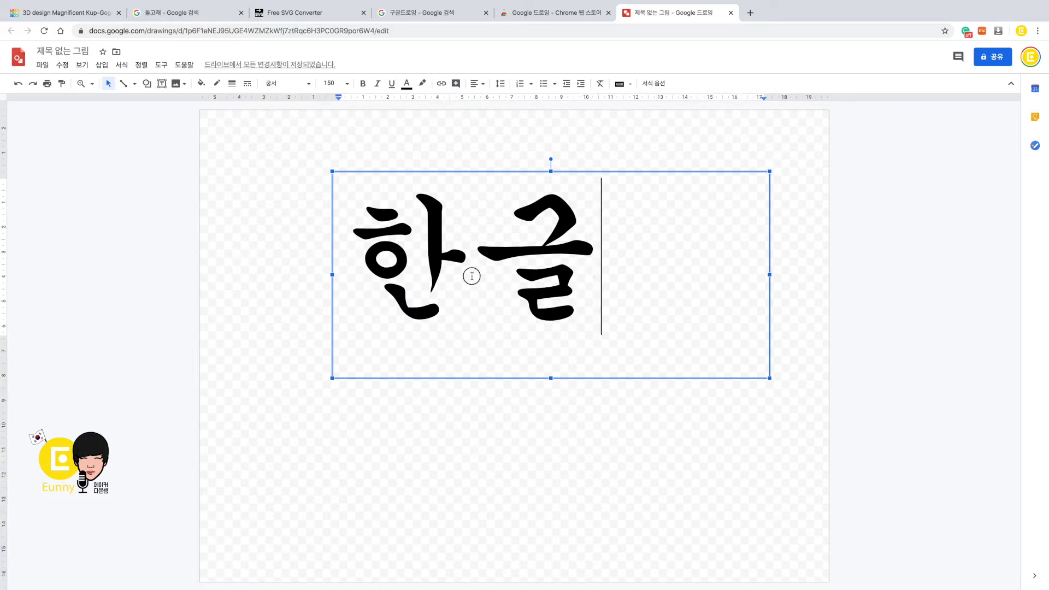
pyautogui.hotkey('ctrl', 'a')
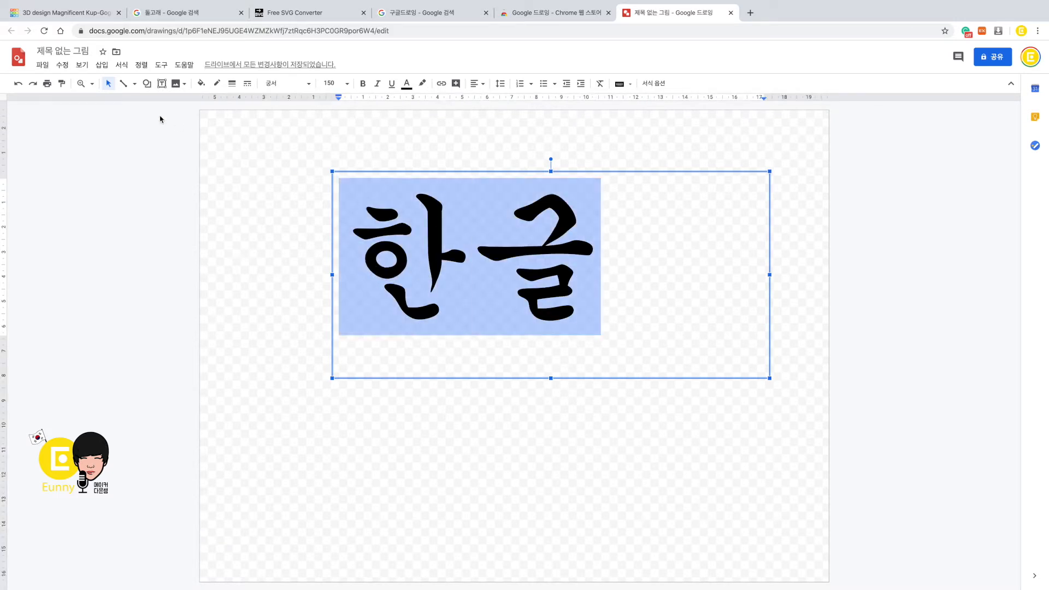
pyautogui.click(43, 66)
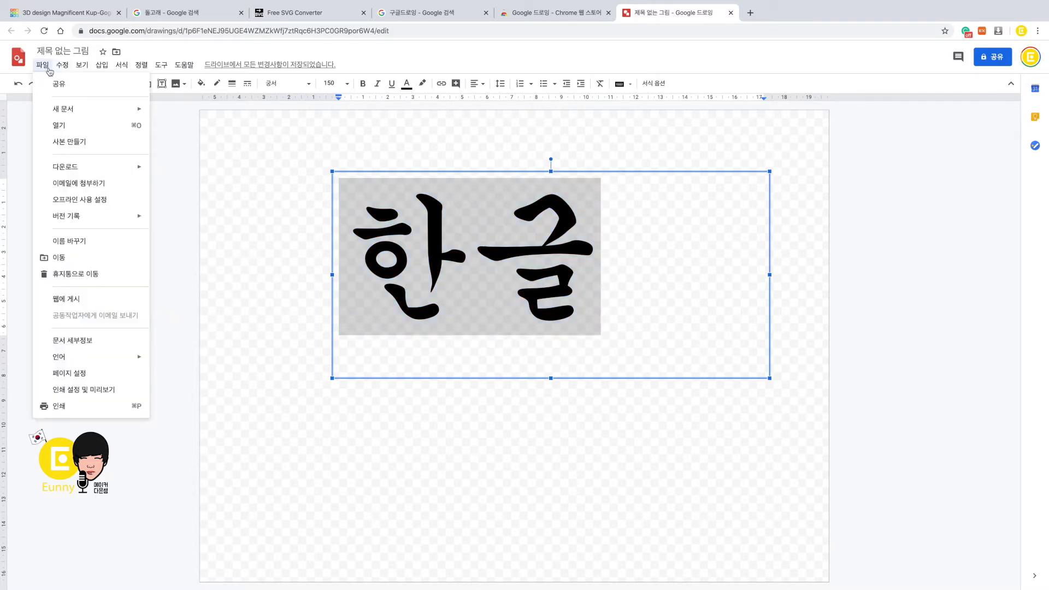
pyautogui.moveTo(64, 174)
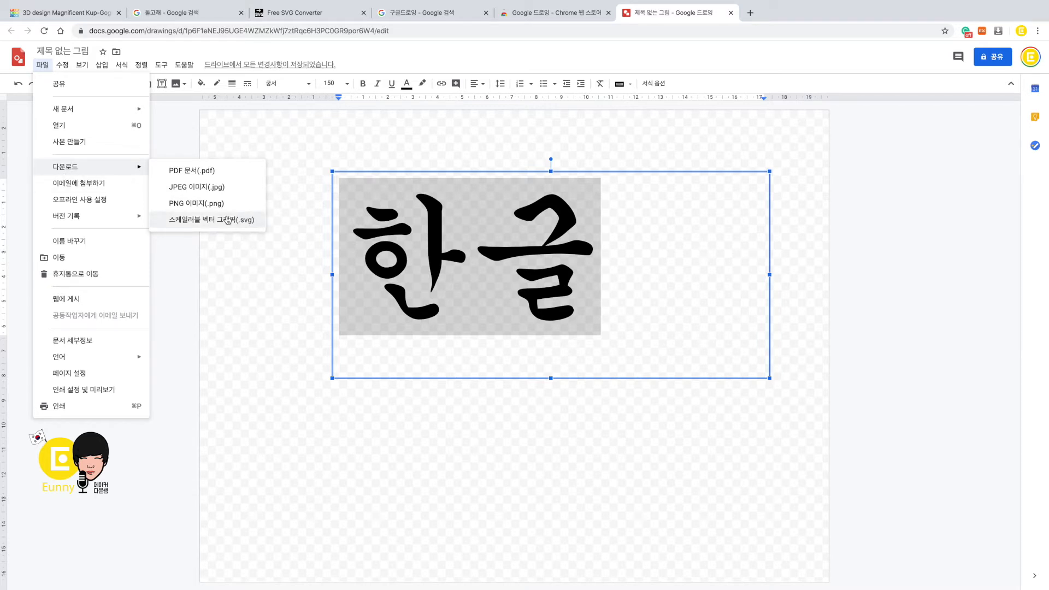
pyautogui.click(302, 163)
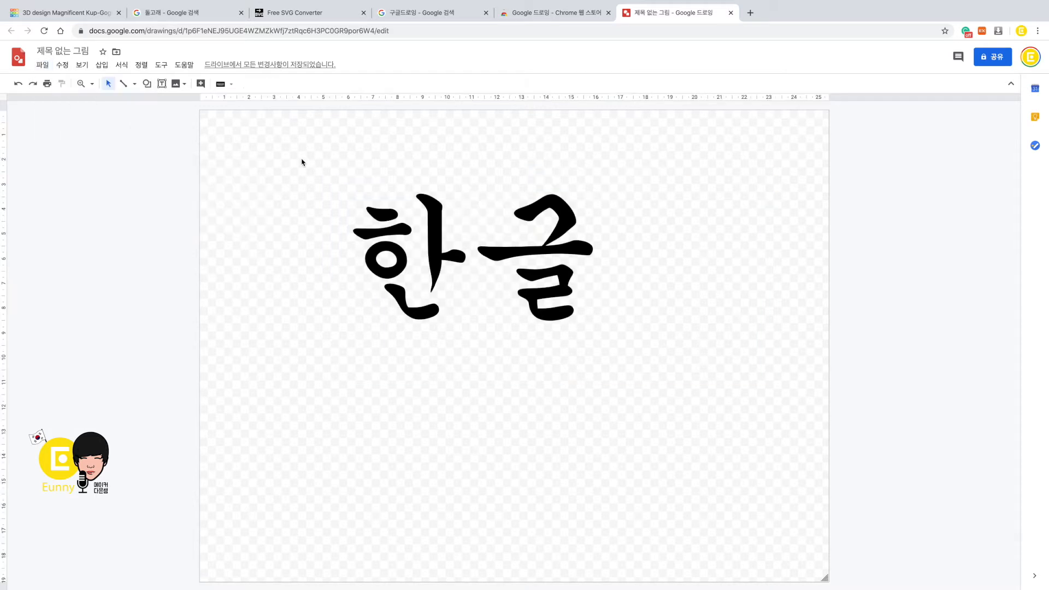
# Download the drawing as a scalable vector graphic (.svg).
pyautogui.click(42, 65)
pyautogui.moveTo(106, 167)
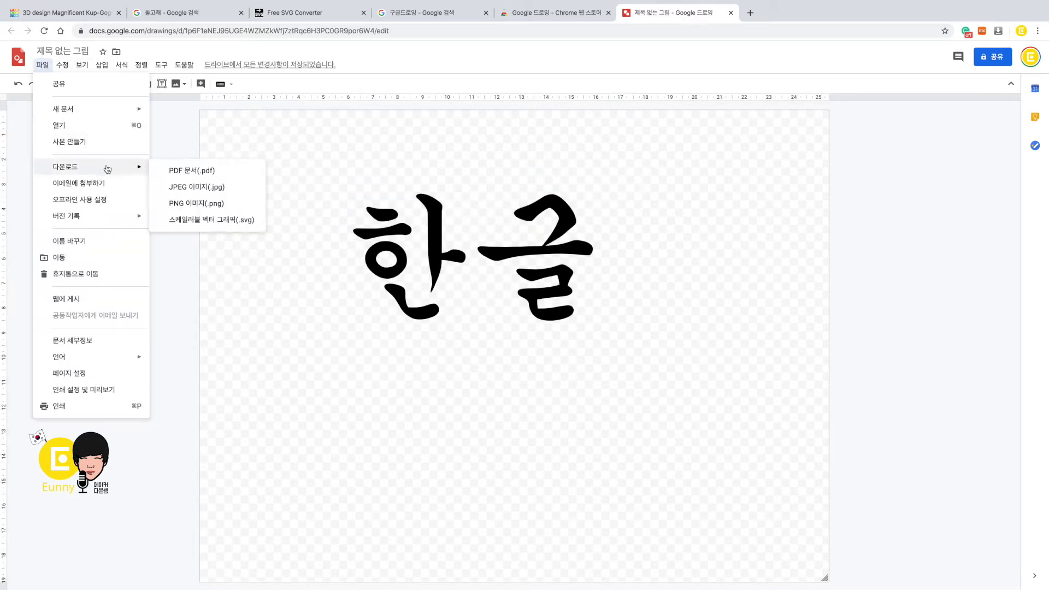
pyautogui.click(242, 223)
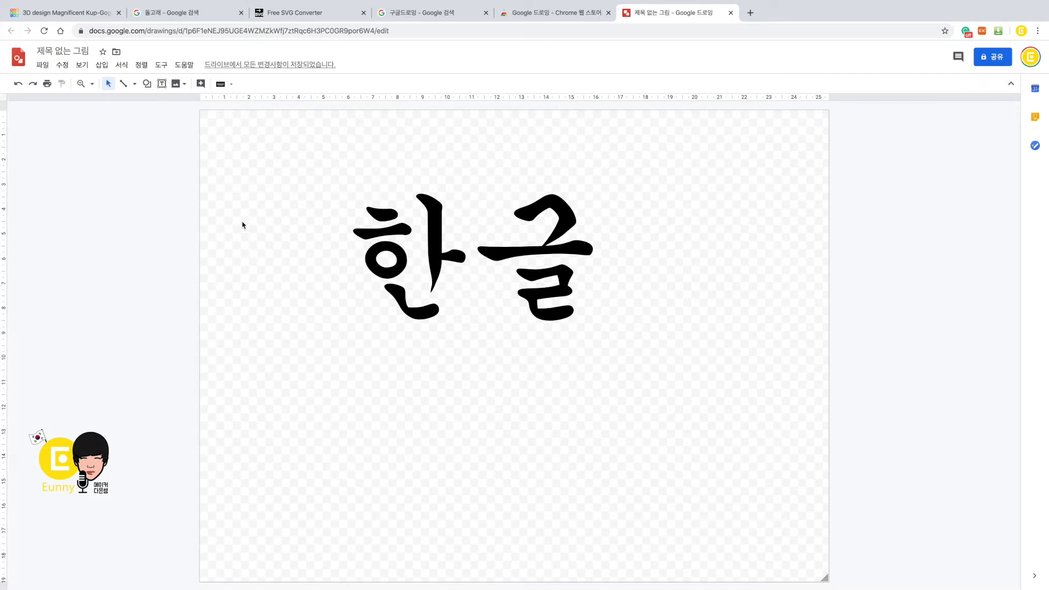
pyautogui.click(290, 12)
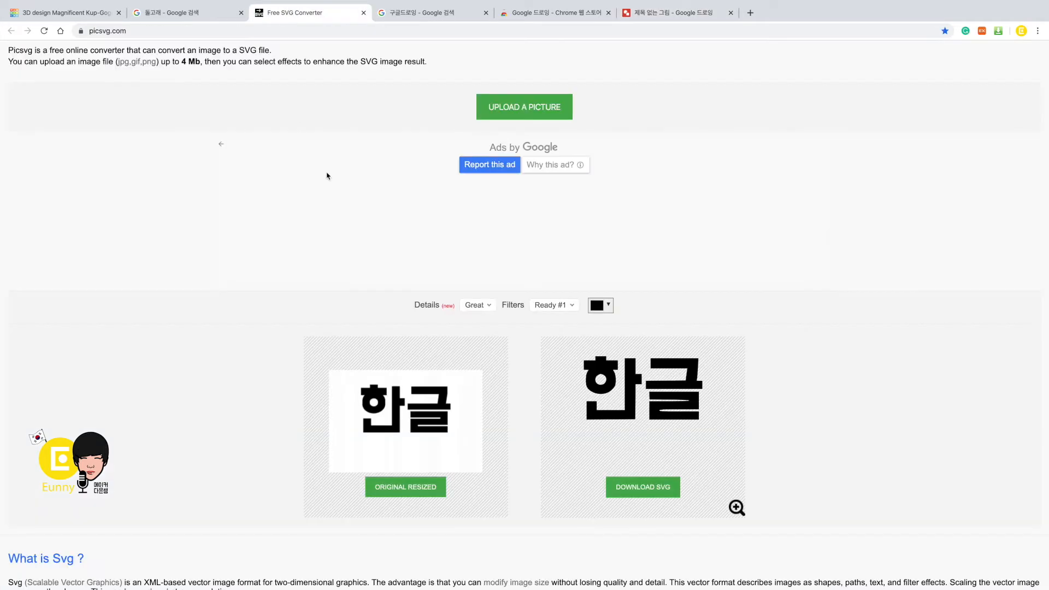
pyautogui.scroll(1, 342, 192)
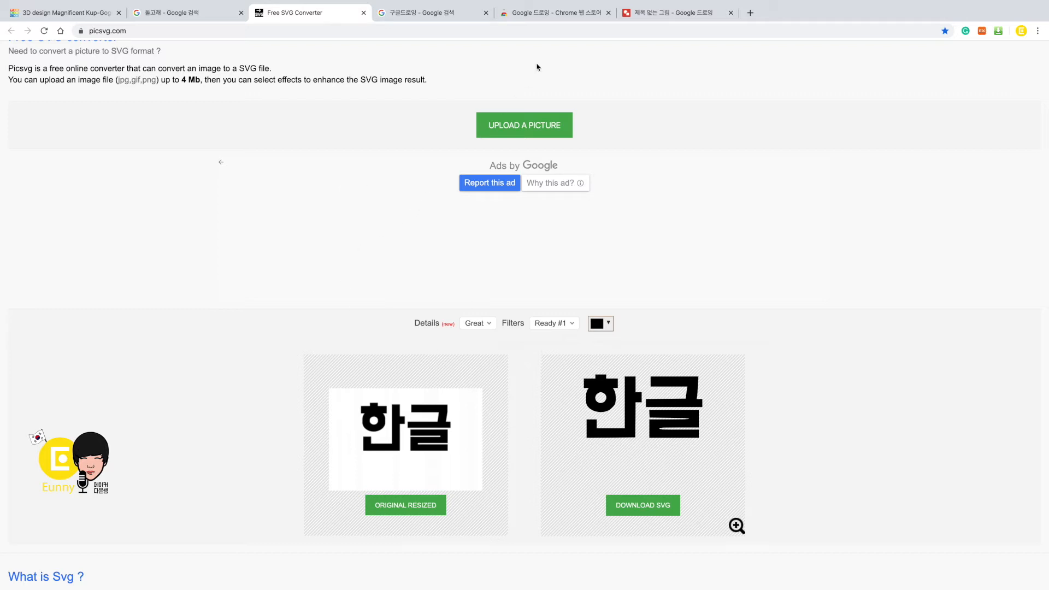
pyautogui.click(669, 17)
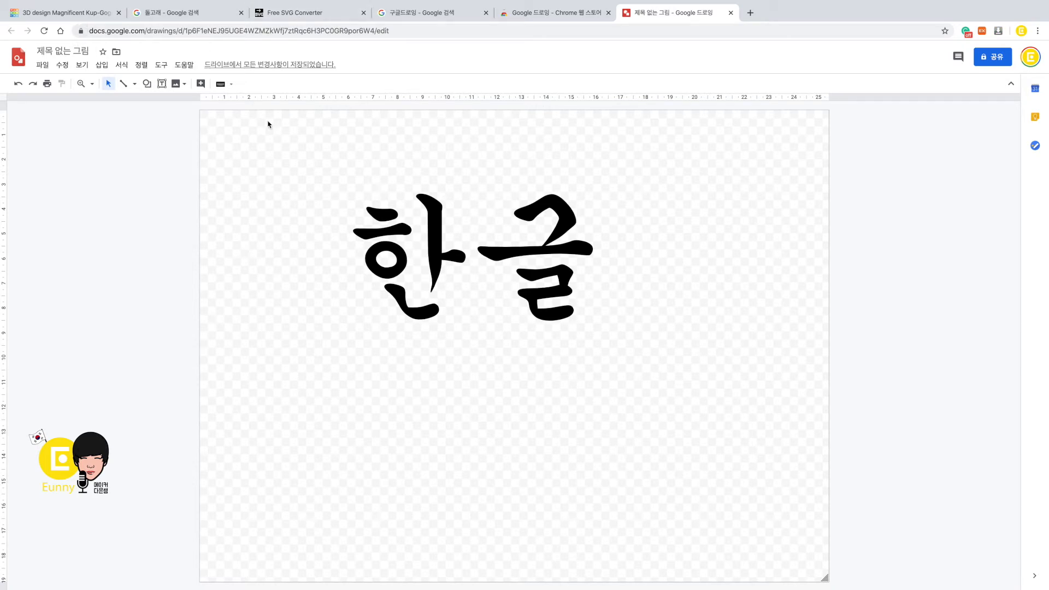
# Switch to the Tinkercad design and choose 제목 없는 그림 (1).svg from the desktop as the file to import.
pyautogui.click(90, 17)
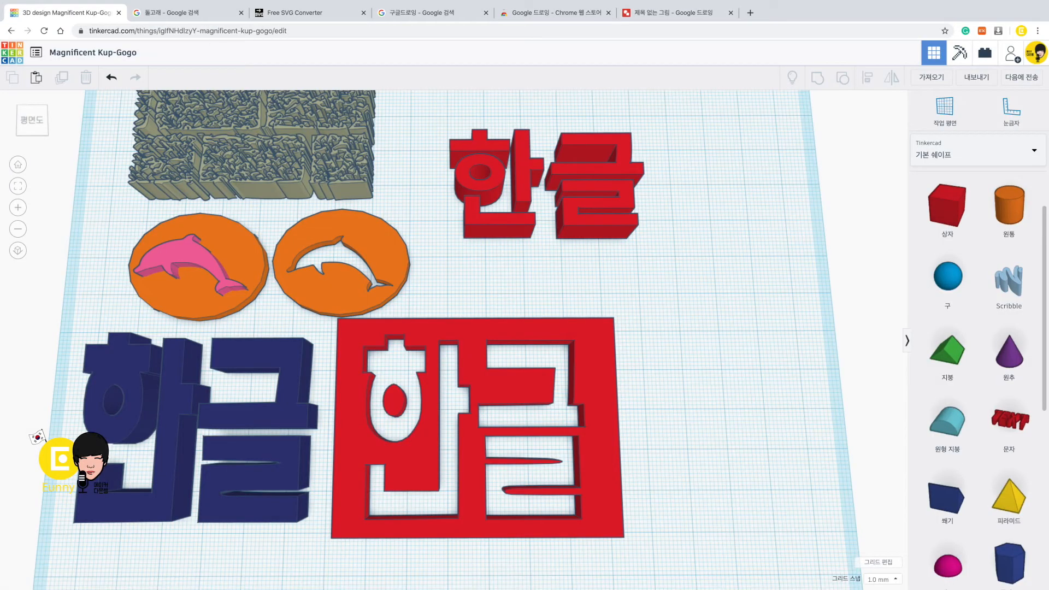
pyautogui.click(927, 78)
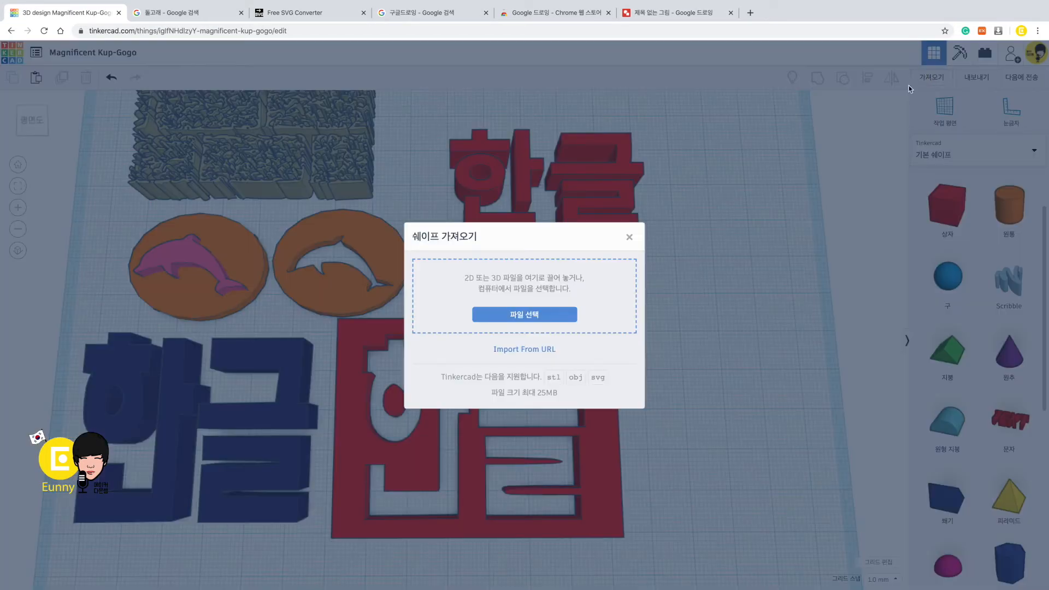
pyautogui.click(543, 316)
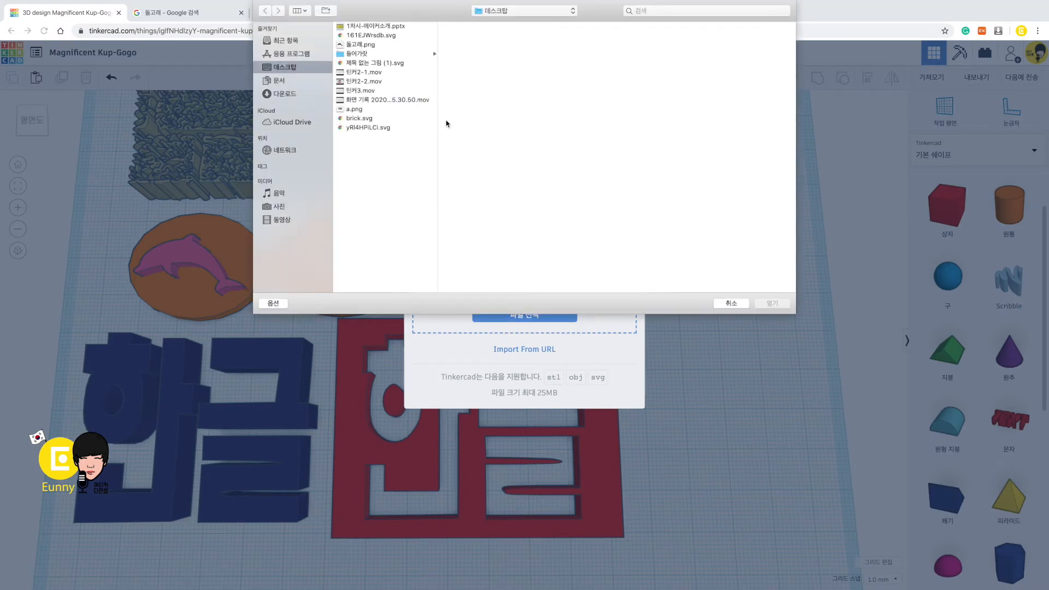
pyautogui.click(392, 63)
pyautogui.click(779, 304)
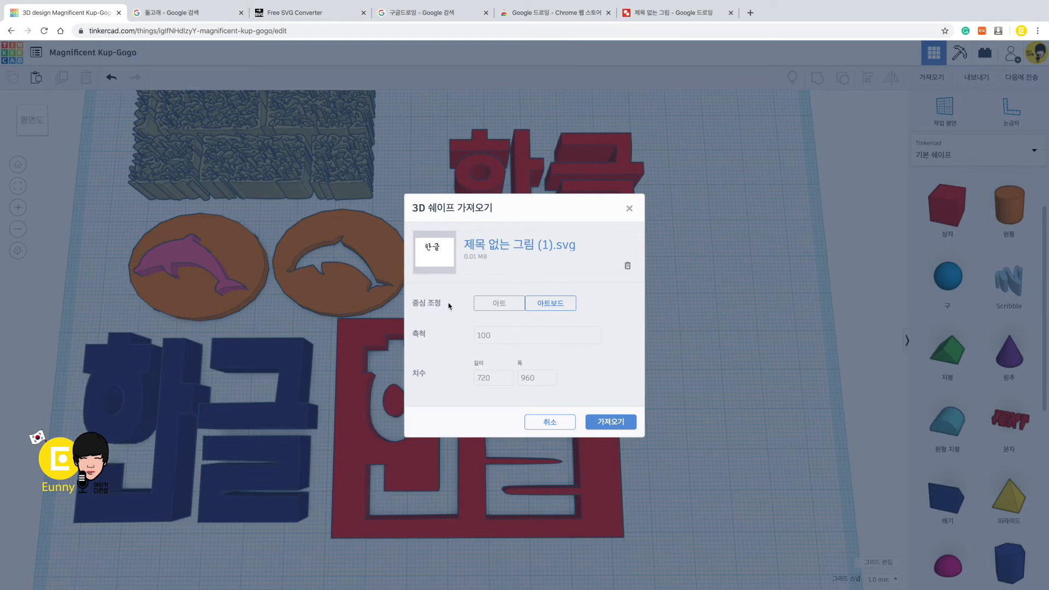
# Import the SVG centred on 아트 with the scale set to 10.
pyautogui.click(500, 304)
pyautogui.click(507, 330)
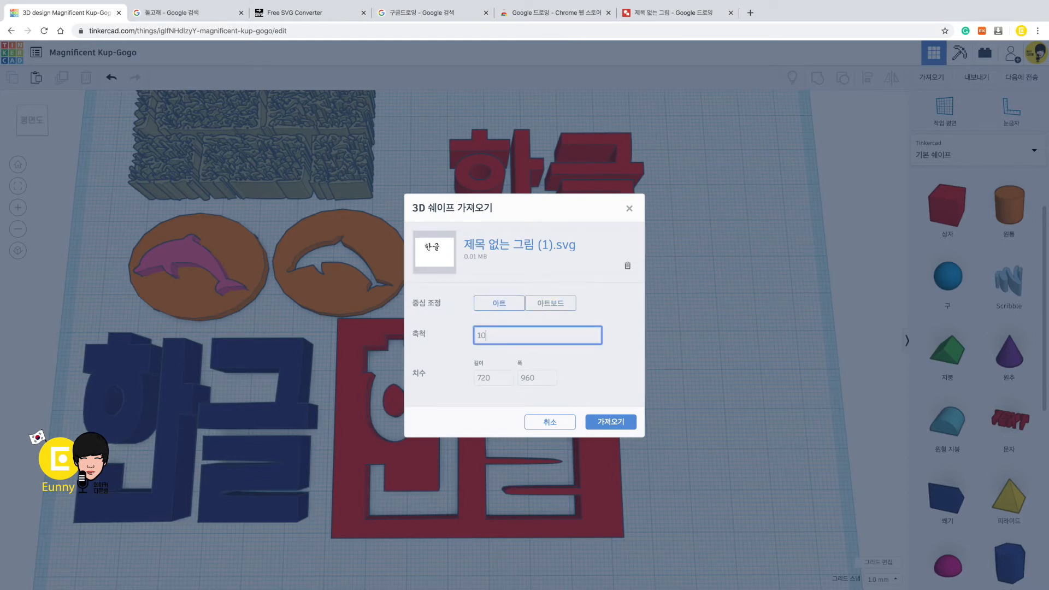
pyautogui.click(497, 373)
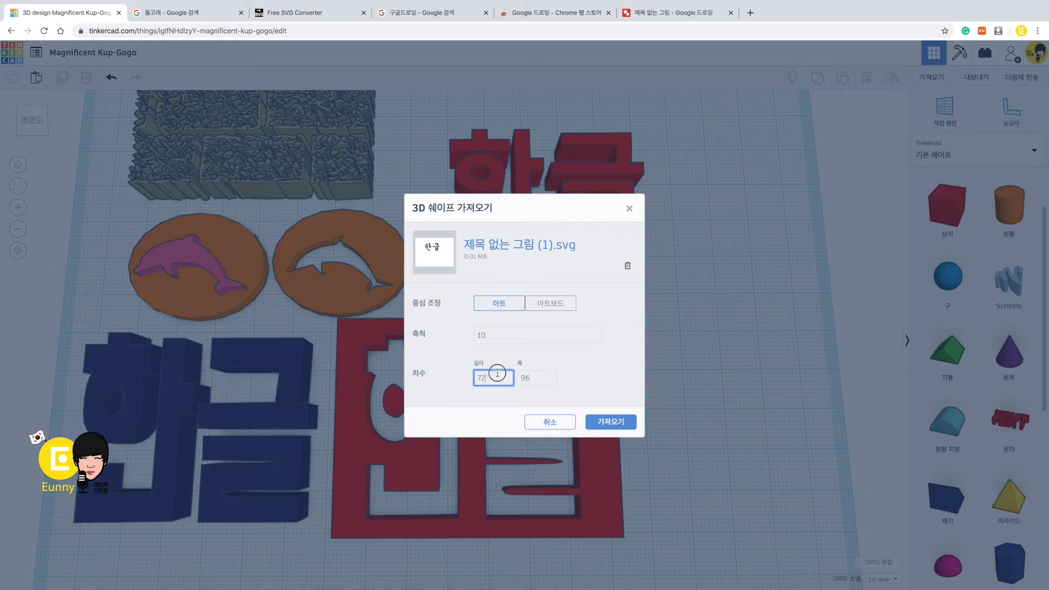
pyautogui.click(499, 335)
pyautogui.click(599, 304)
pyautogui.click(569, 332)
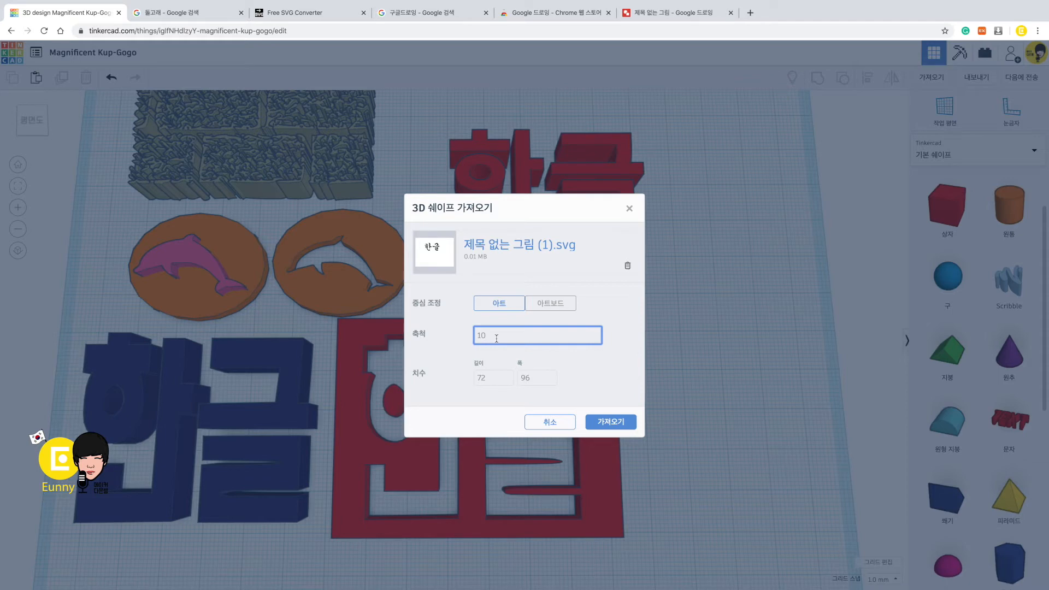
pyautogui.click(611, 422)
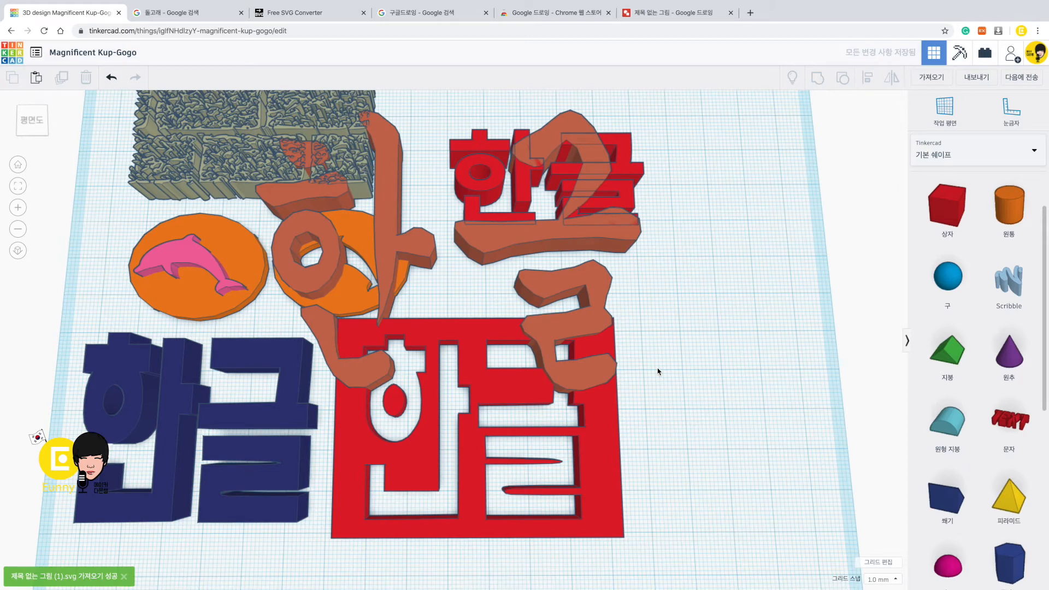
# Move the imported brush-style 한글 shape about 101 mm sideways and 19 mm forward, clear of the other models, past the workplane's edge.
pyautogui.scroll(-5, 658, 371)
pyautogui.moveTo(658, 358); pyautogui.dragTo(428, 356, button='middle')
pyautogui.moveTo(395, 303); pyautogui.dragTo(713, 335)
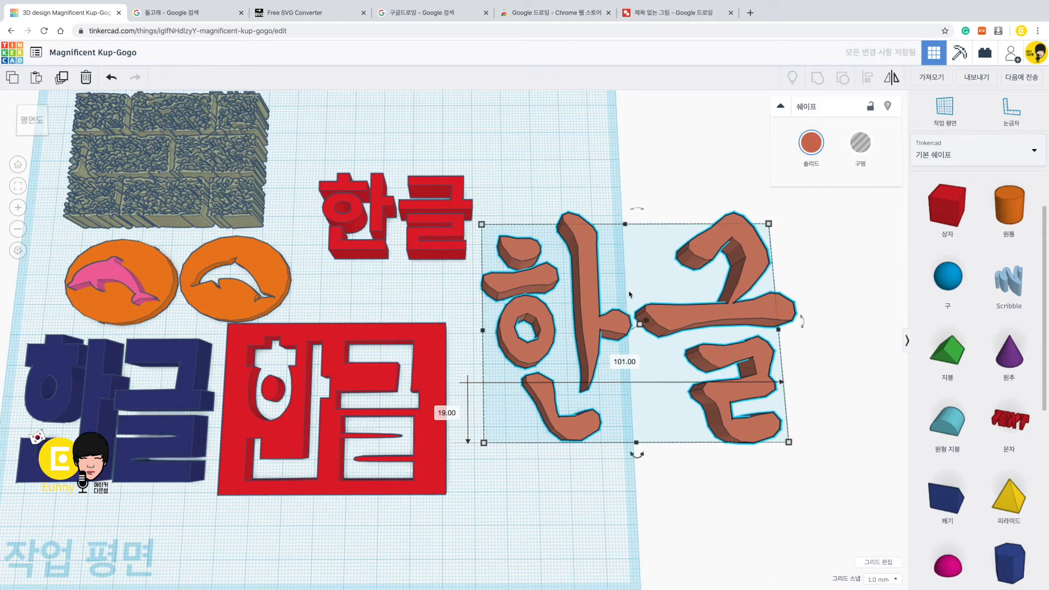
pyautogui.press('f')
pyautogui.moveTo(550, 492)
pyautogui.mouseDown(button='right')
pyautogui.moveTo(487, 504)
pyautogui.moveTo(543, 464)
pyautogui.moveTo(587, 464)
pyautogui.moveTo(563, 473)
pyautogui.moveTo(569, 486)
pyautogui.mouseUp(button='right')
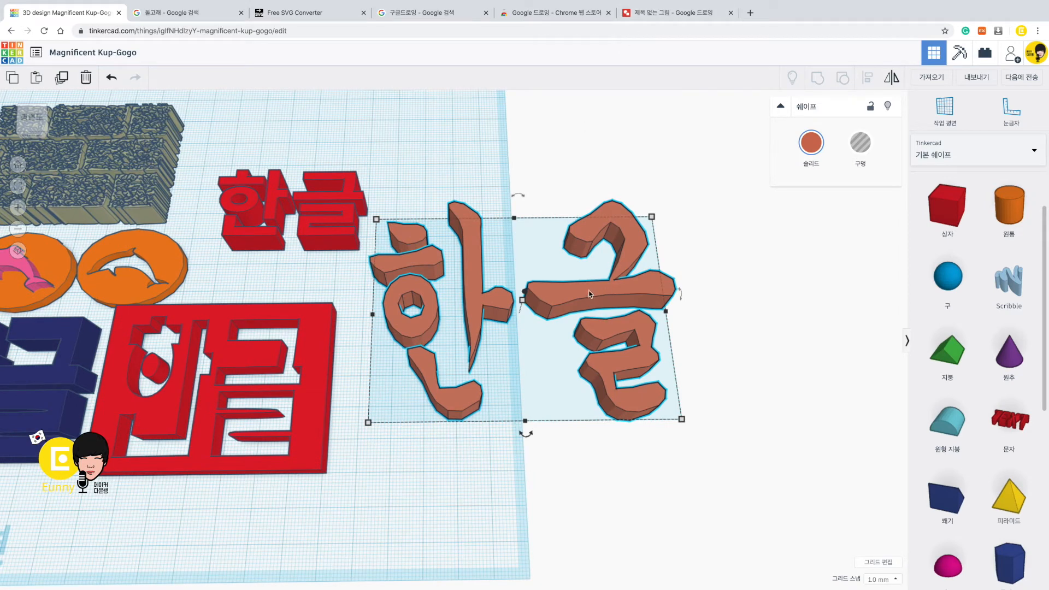
# Shift the brush-style 한글 shape slightly back beside the small red 한글 model and bring all the models into view.
pyautogui.moveTo(589, 294); pyautogui.dragTo(589, 272)
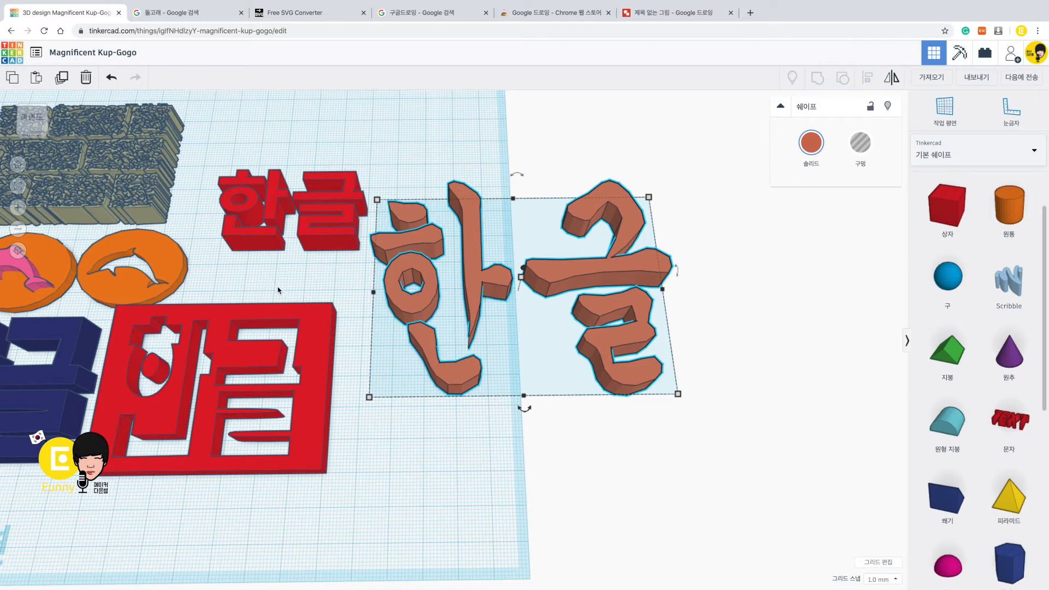
pyautogui.scroll(-5, 358, 264)
pyautogui.scroll(3, 511, 298)
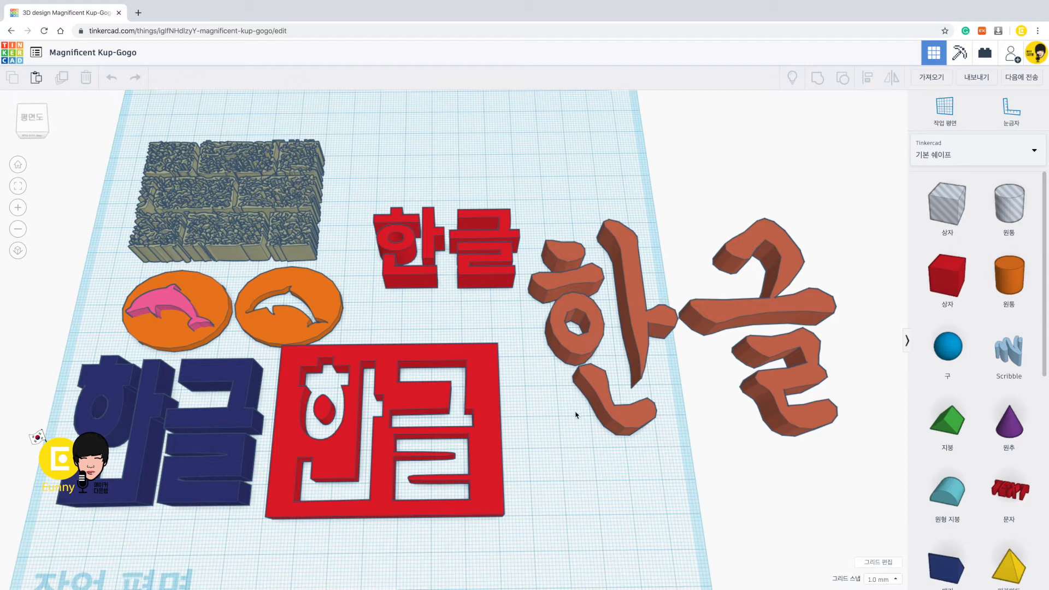
# Rename the current design as 공유모델링, set its visibility to 공용, and save the changed design properties.
pyautogui.click(36, 53)
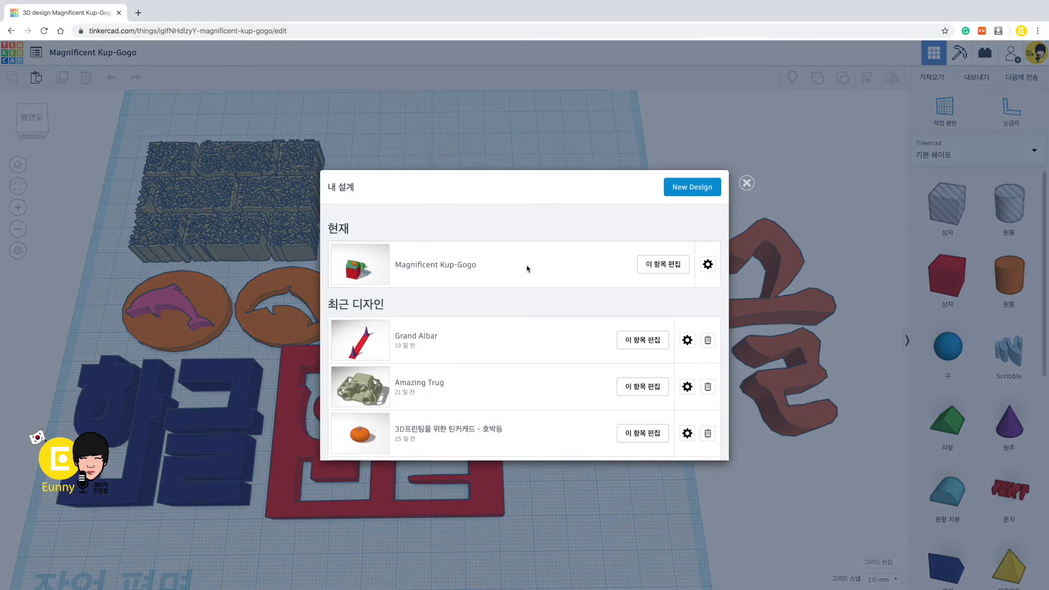
pyautogui.click(709, 265)
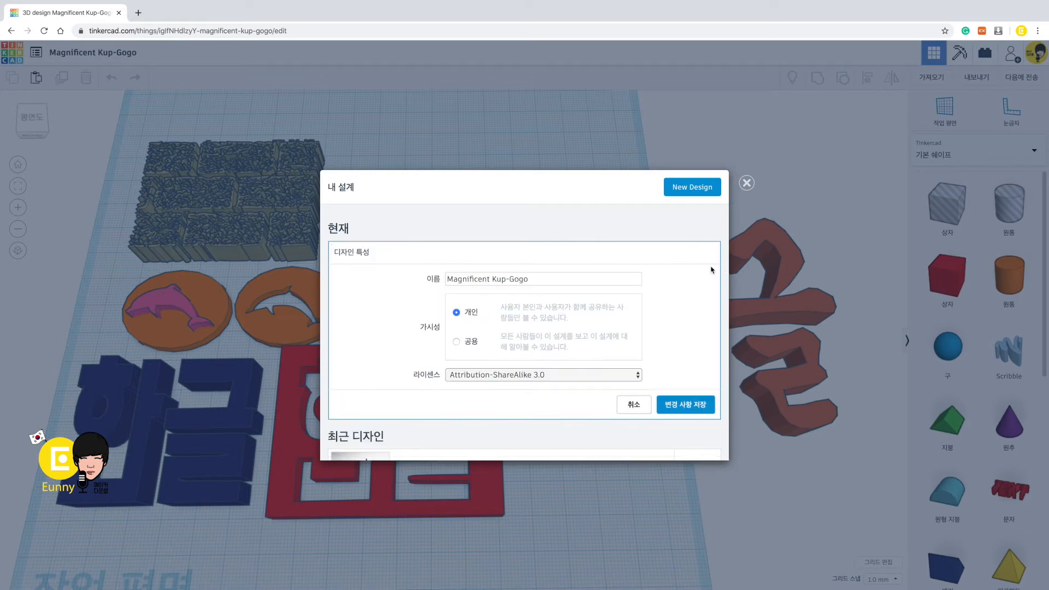
pyautogui.click(537, 279)
pyautogui.moveTo(537, 278); pyautogui.dragTo(440, 278)
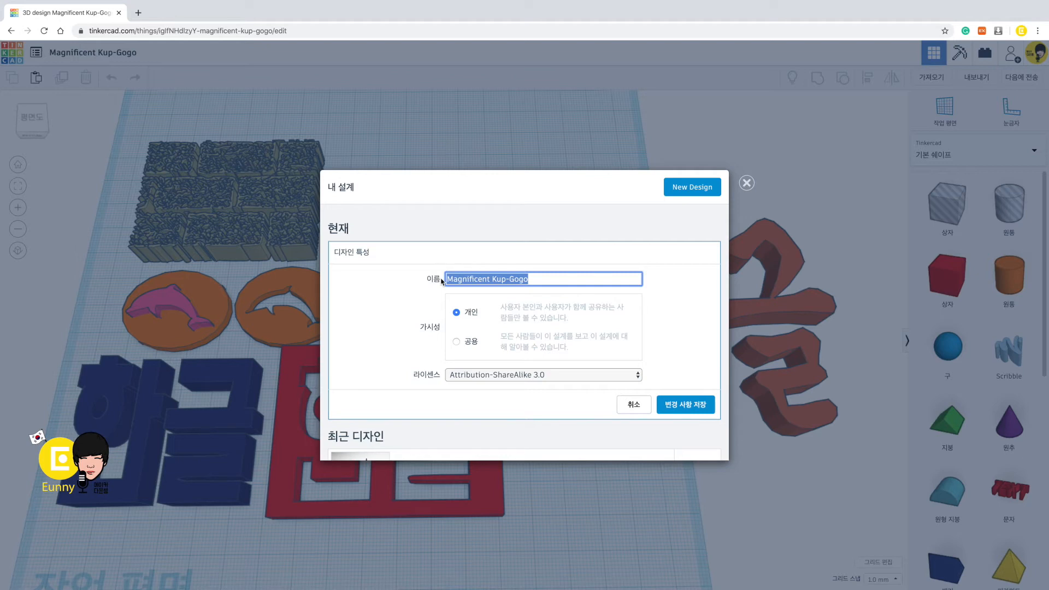
pyautogui.press('BackSpace')
pyautogui.write('공이')
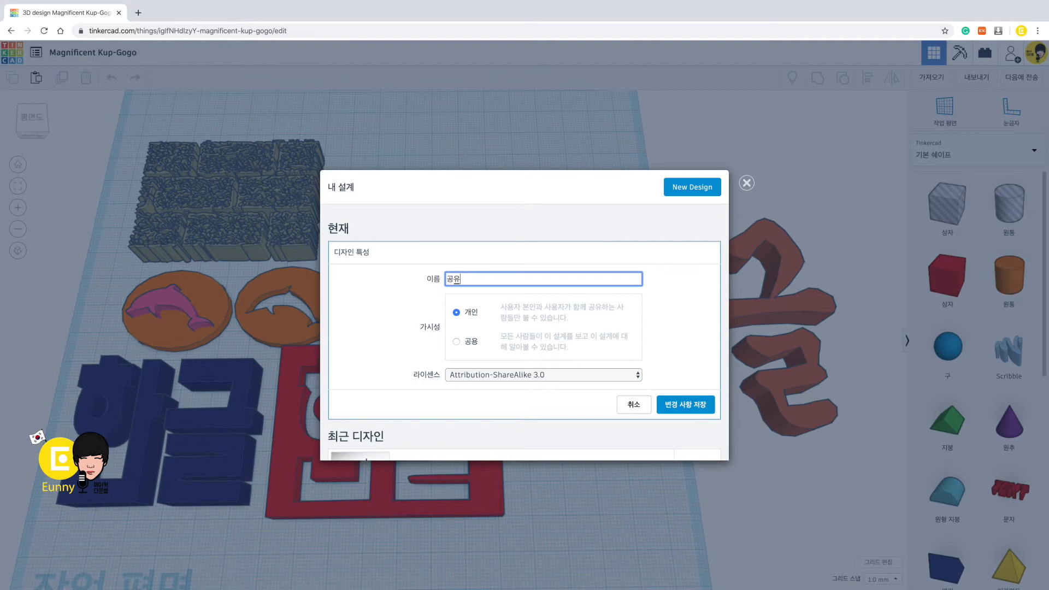
pyautogui.write('모델링')
pyautogui.click(456, 342)
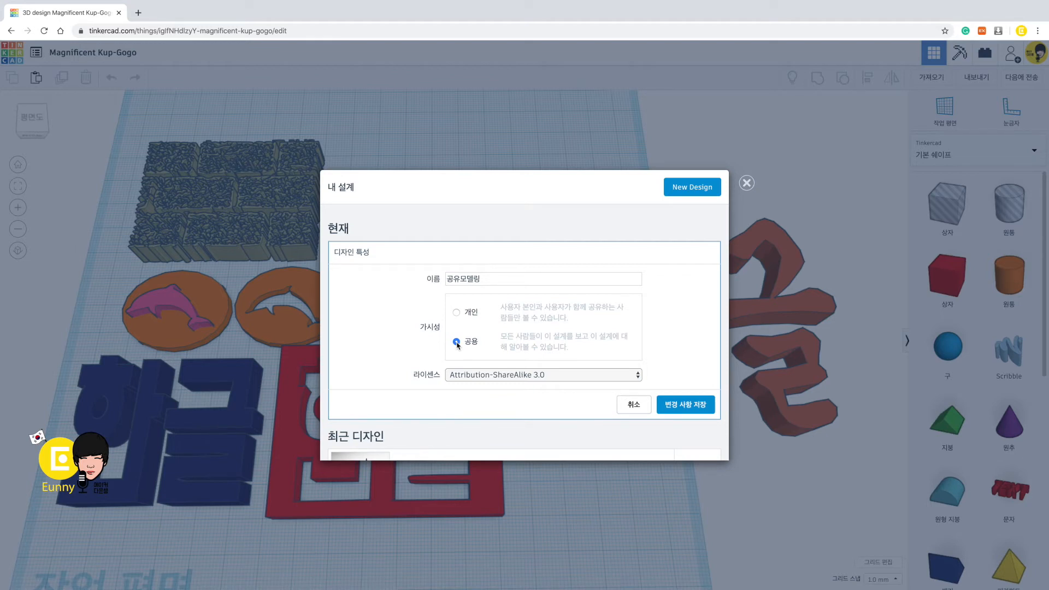
pyautogui.click(691, 410)
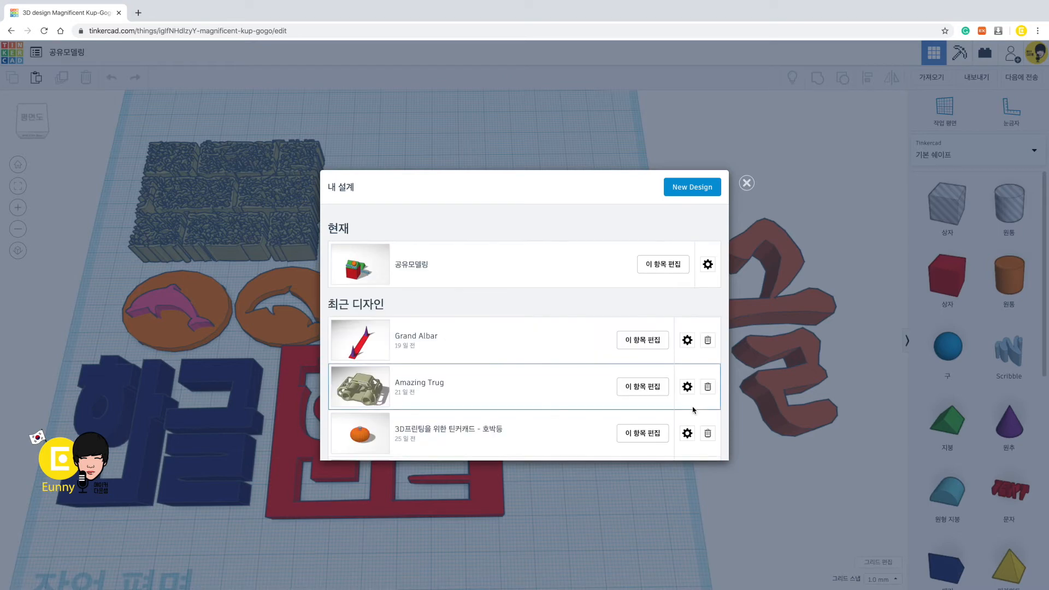
pyautogui.click(747, 183)
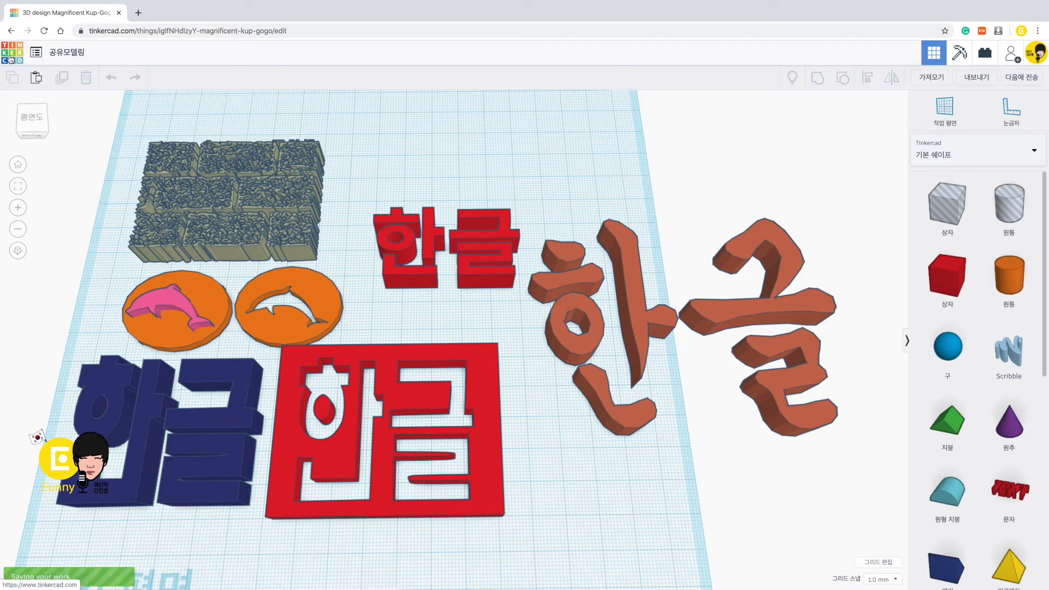
# Return to the dashboard of recent designs and go to the search for one's own designs.
pyautogui.click(10, 58)
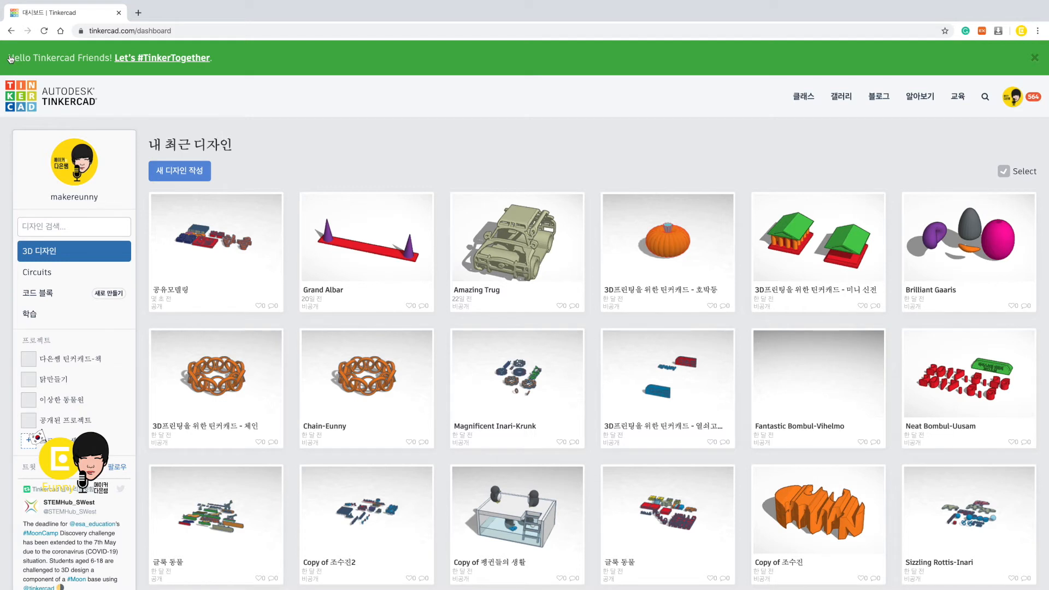
pyautogui.click(47, 227)
pyautogui.click(49, 227)
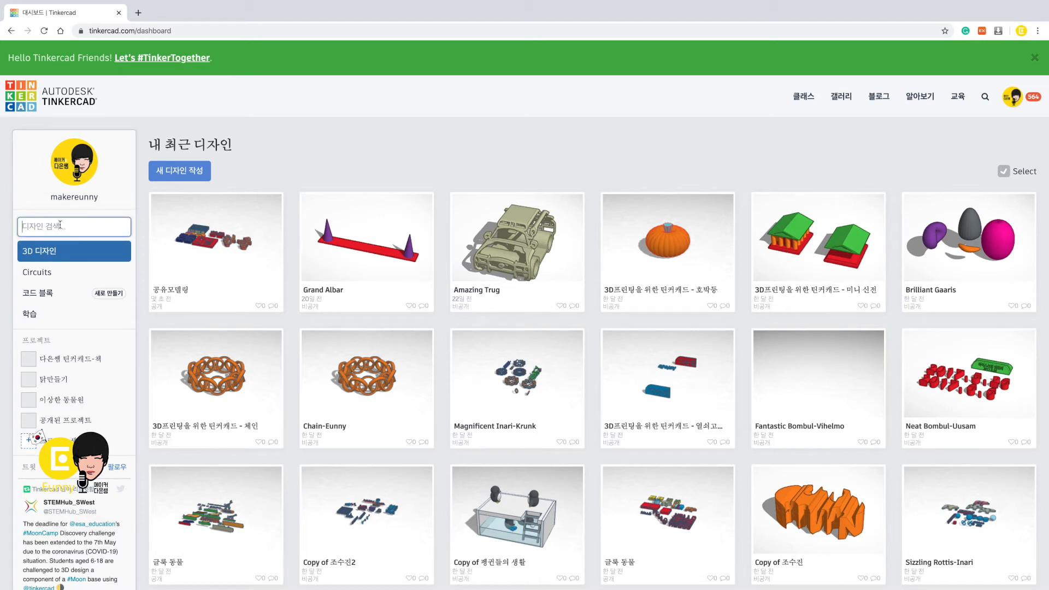
pyautogui.click(28, 205)
# Search the public gallery for 공유모델링 and look at the shared design's details page before closing it.
pyautogui.click(987, 99)
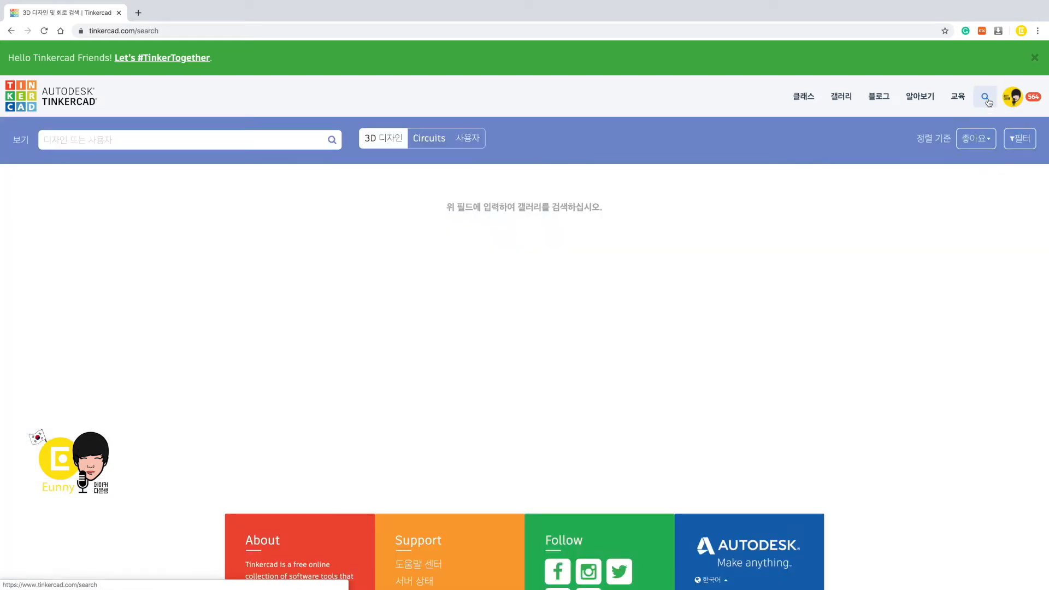
pyautogui.click(256, 140)
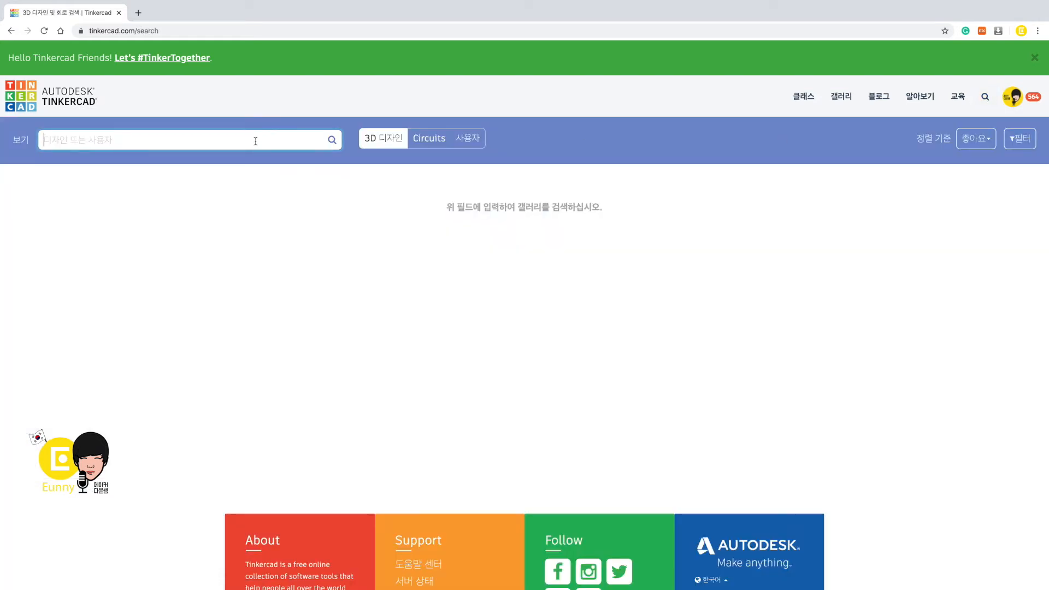
pyautogui.write('공유모델링')
pyautogui.press('Return')
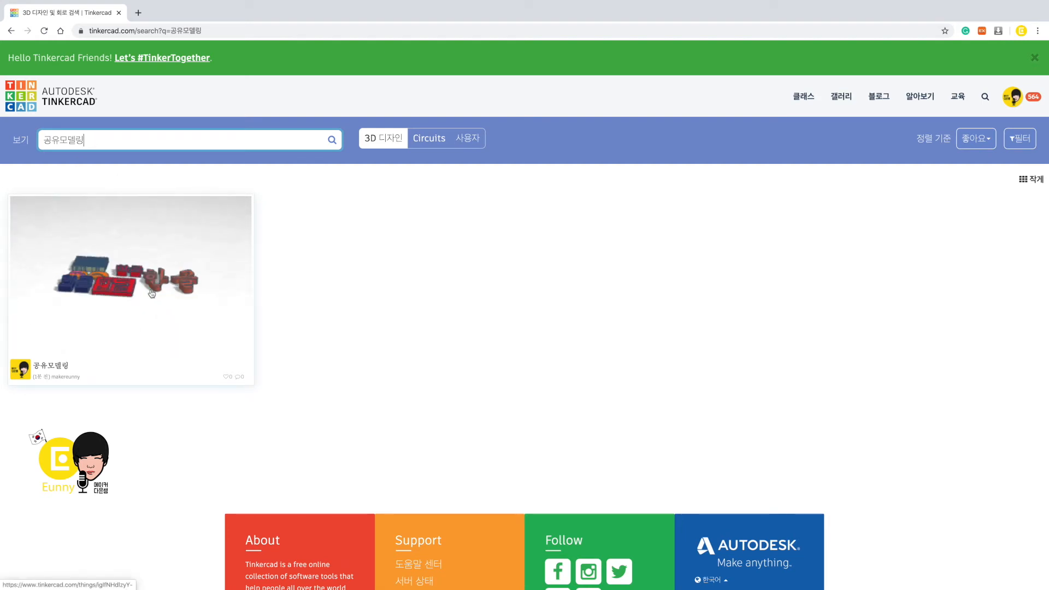
pyautogui.click(192, 323)
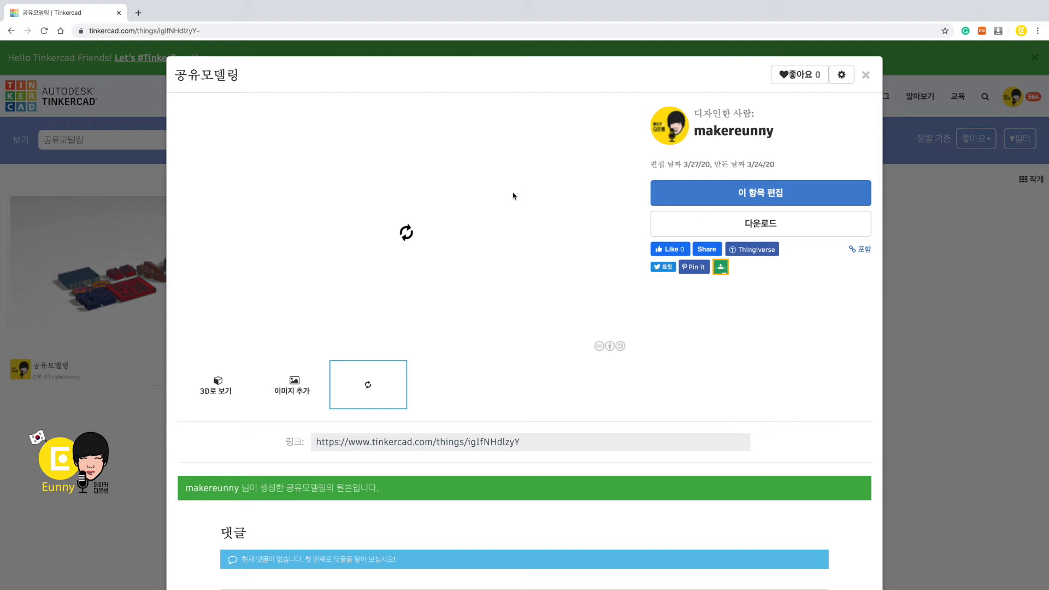
pyautogui.click(867, 77)
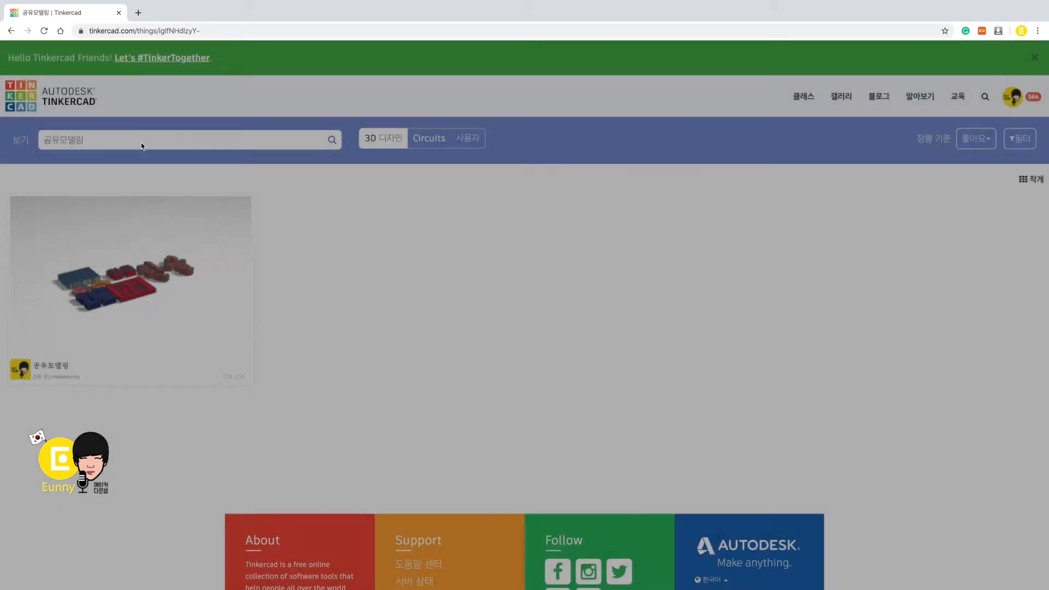
# Search the public gallery for car and browse through the 3D designs found.
pyautogui.click(134, 142)
pyautogui.moveTo(137, 147); pyautogui.dragTo(2, 141)
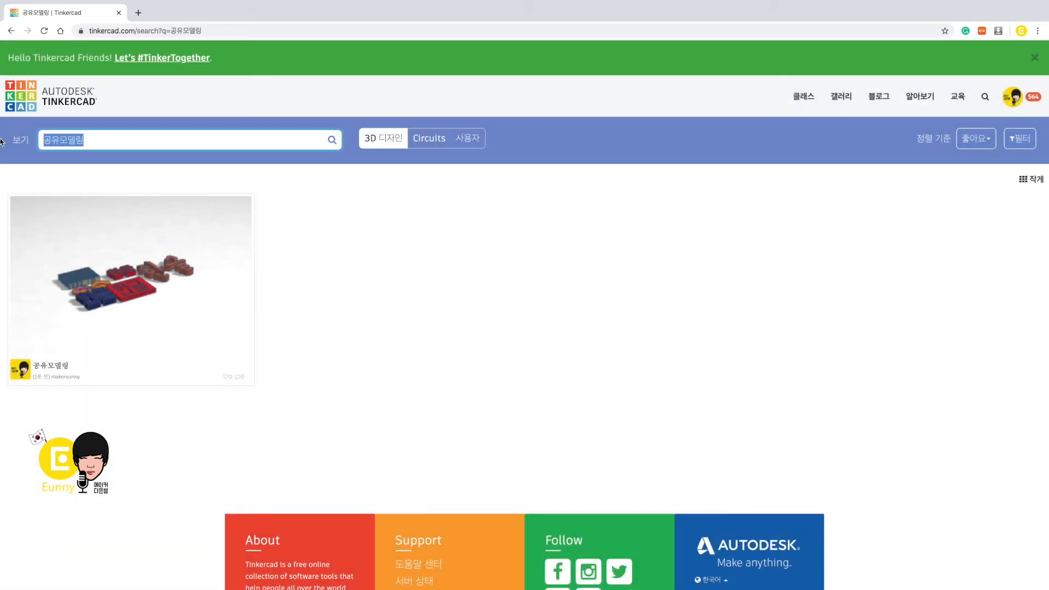
pyautogui.write('car')
pyautogui.press('Return')
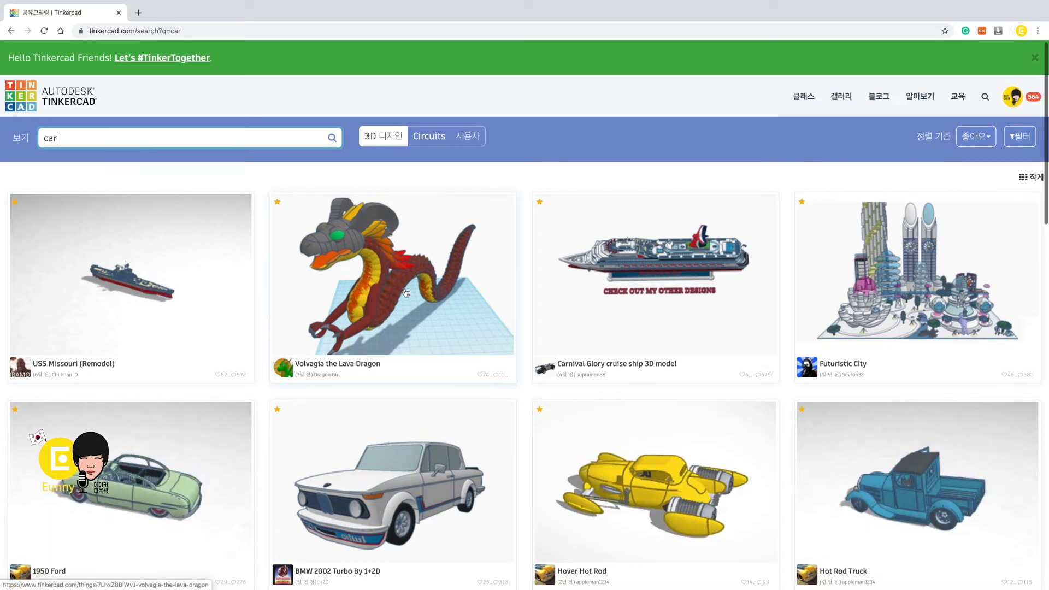
pyautogui.scroll(-2, 331, 288)
pyautogui.scroll(-12, 331, 288)
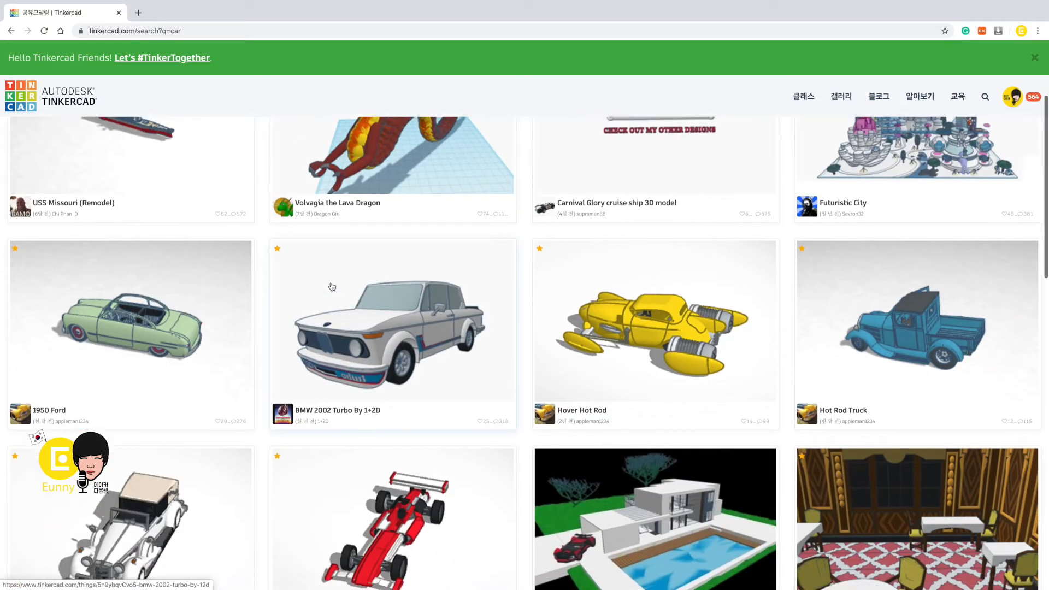
pyautogui.scroll(7, 331, 285)
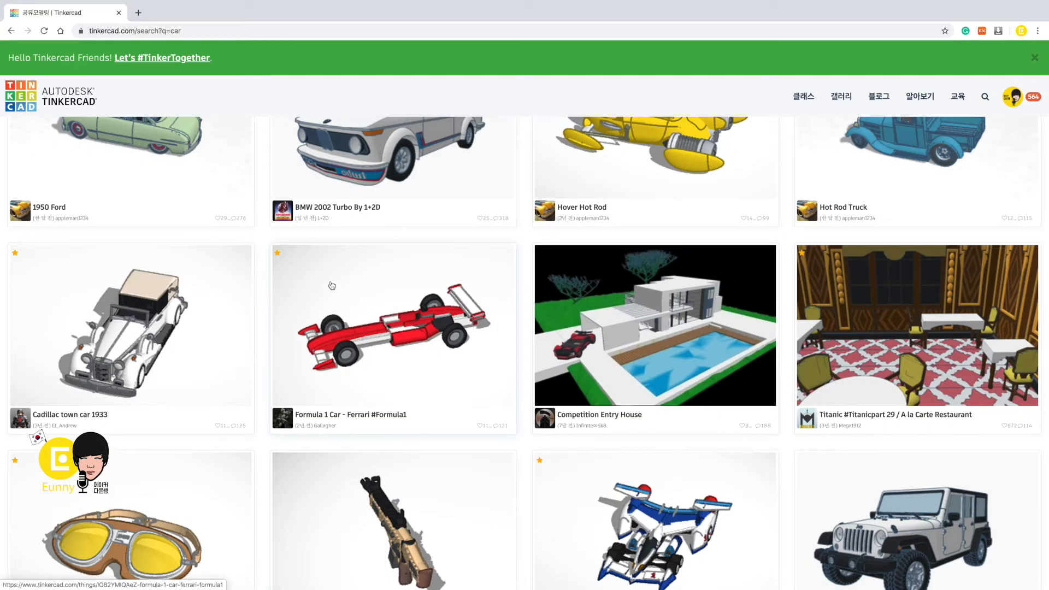
pyautogui.scroll(6, 332, 285)
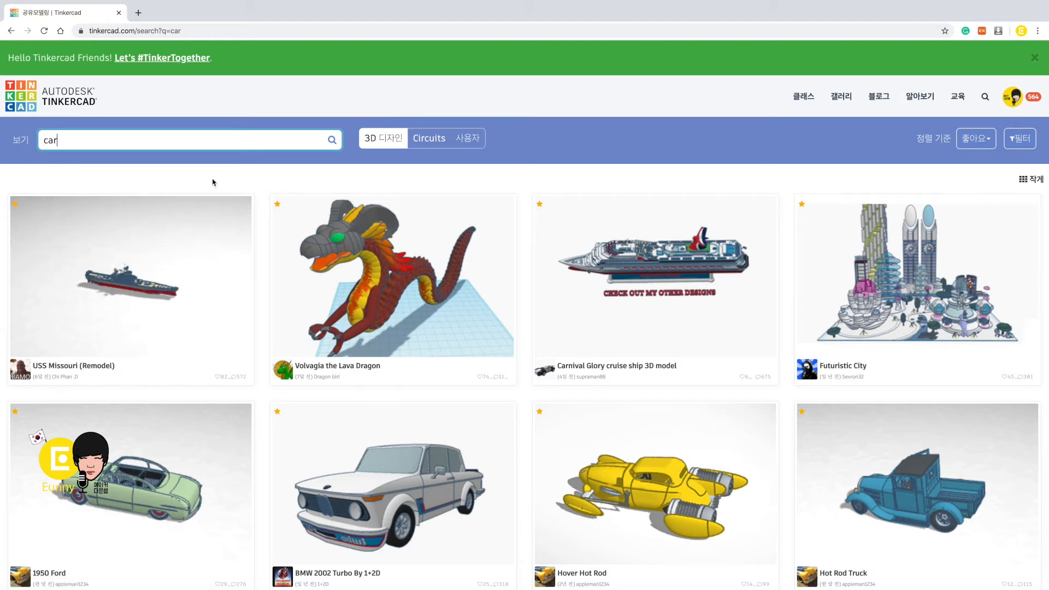
# Go back to the dashboard and create a new 3D design.
pyautogui.click(14, 98)
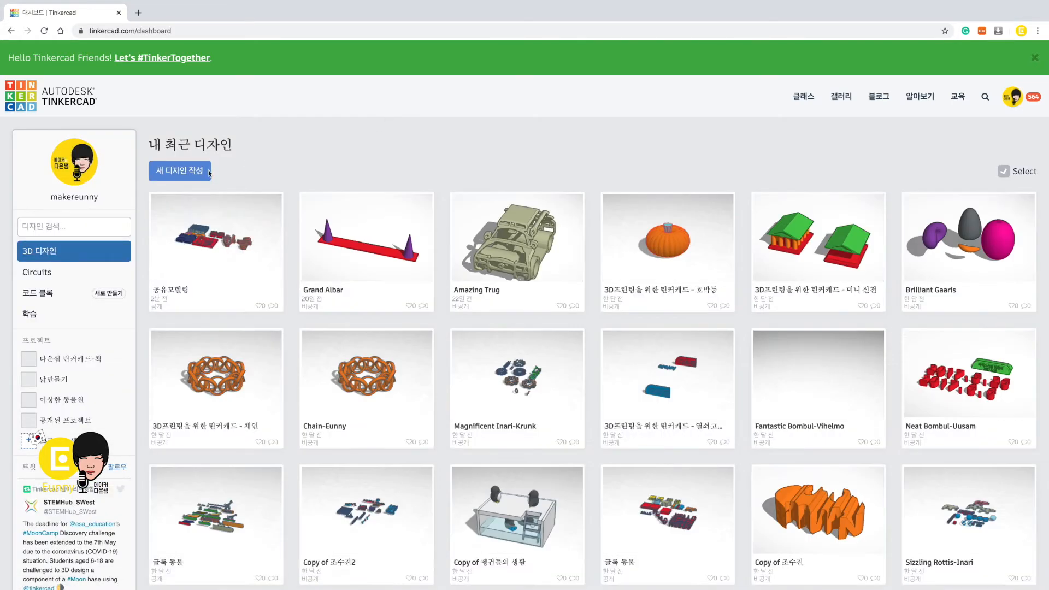
pyautogui.click(206, 172)
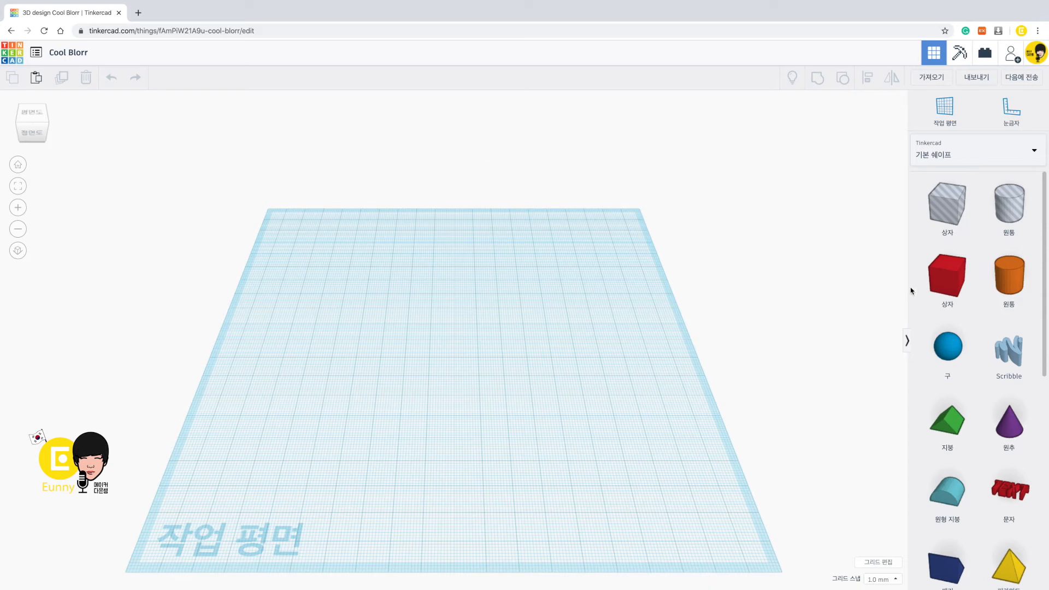
# Place a red box near the middle of the workplane and a blue sphere at its far corner.
pyautogui.moveTo(942, 283); pyautogui.dragTo(447, 353)
pyautogui.moveTo(360, 360); pyautogui.dragTo(396, 333, button='right')
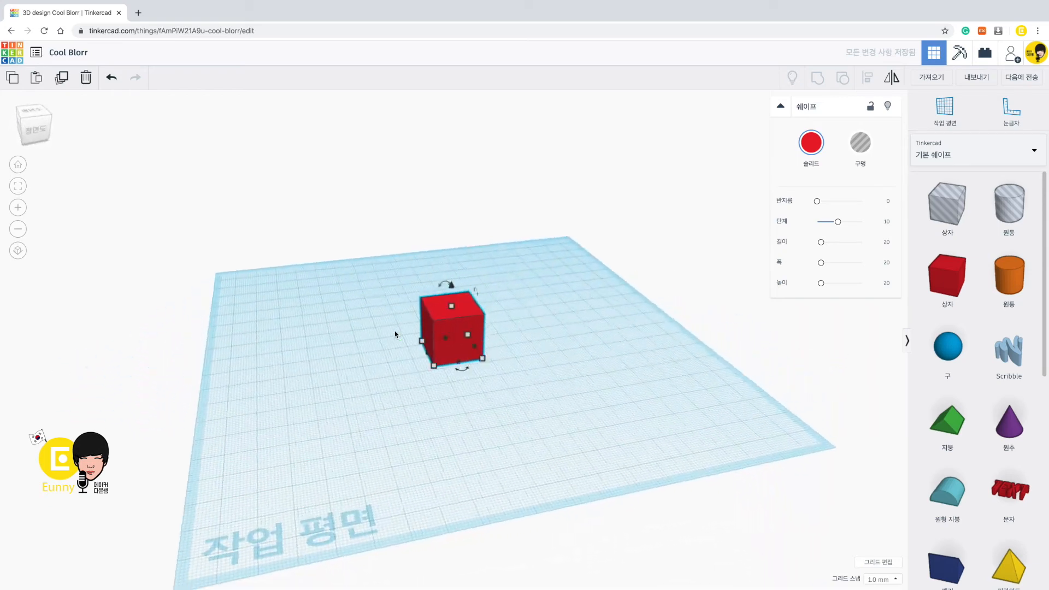
pyautogui.scroll(3, 396, 334)
pyautogui.scroll(5, 396, 331)
pyautogui.scroll(-6, 397, 330)
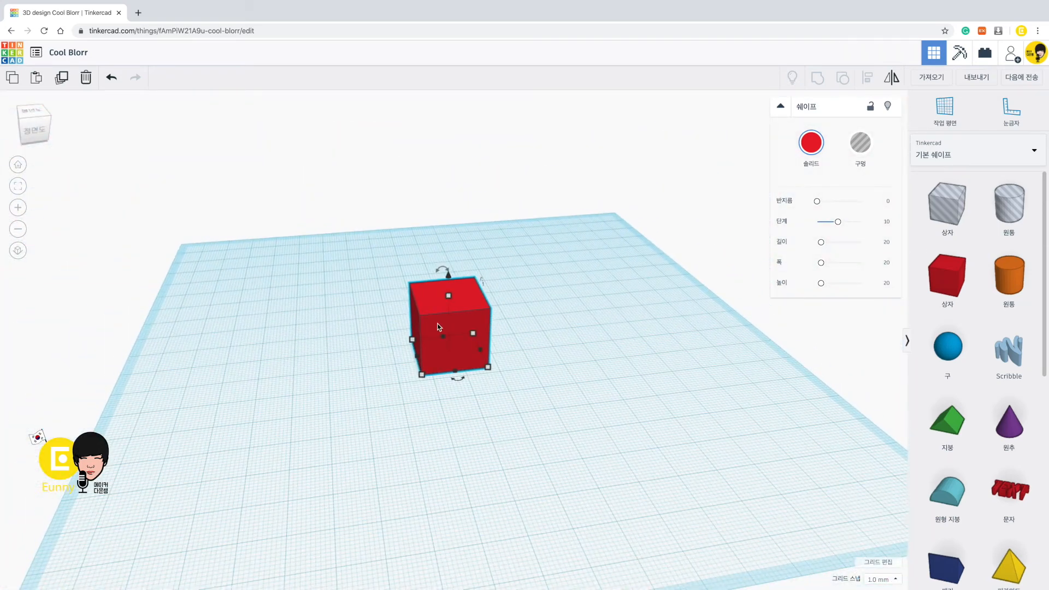
pyautogui.moveTo(567, 329); pyautogui.dragTo(644, 367, button='right')
pyautogui.click(645, 367)
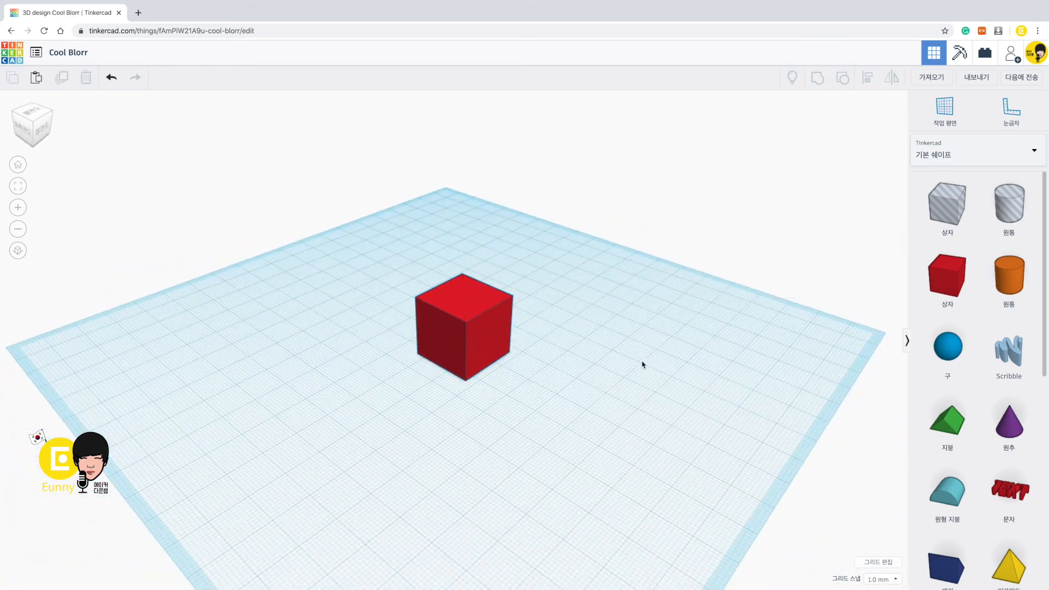
pyautogui.moveTo(945, 359); pyautogui.dragTo(450, 221)
# Fit the view to the selected red box, to the blue sphere, and to the red box again.
pyautogui.click(495, 335)
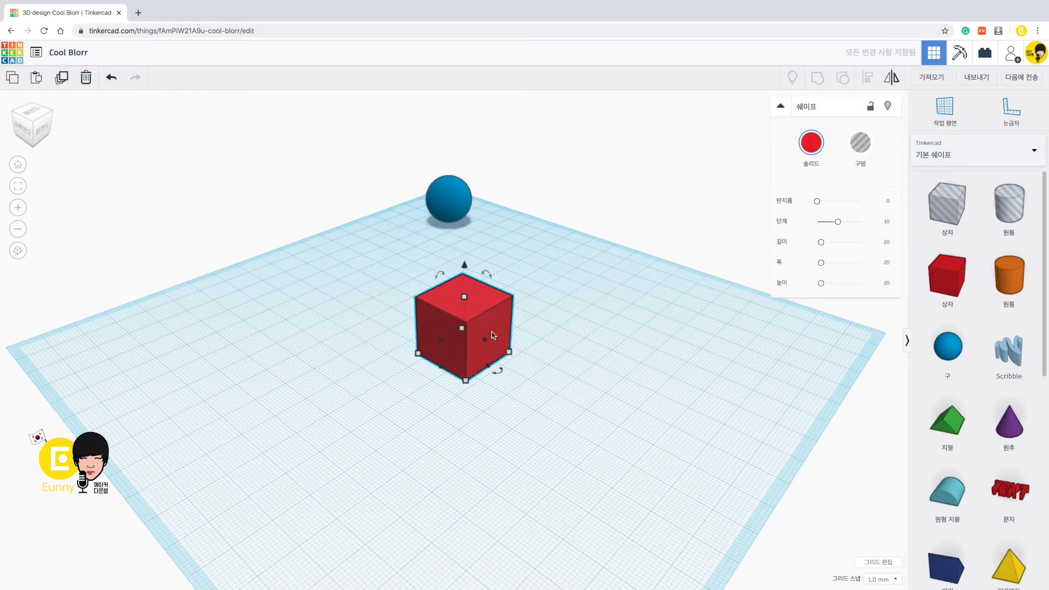
pyautogui.press('f')
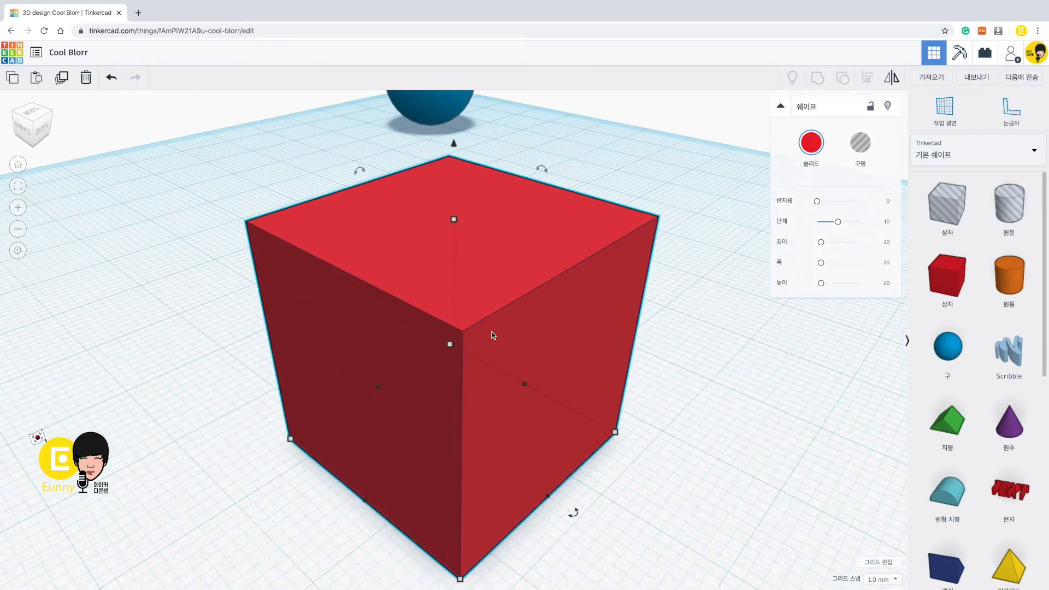
pyautogui.scroll(-3, 679, 328)
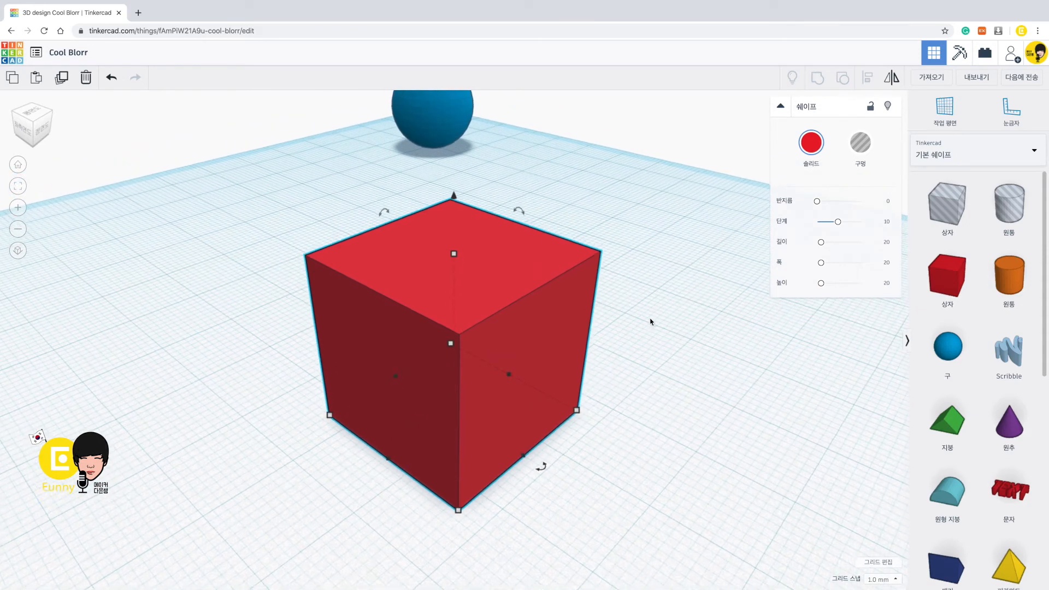
pyautogui.click(424, 123)
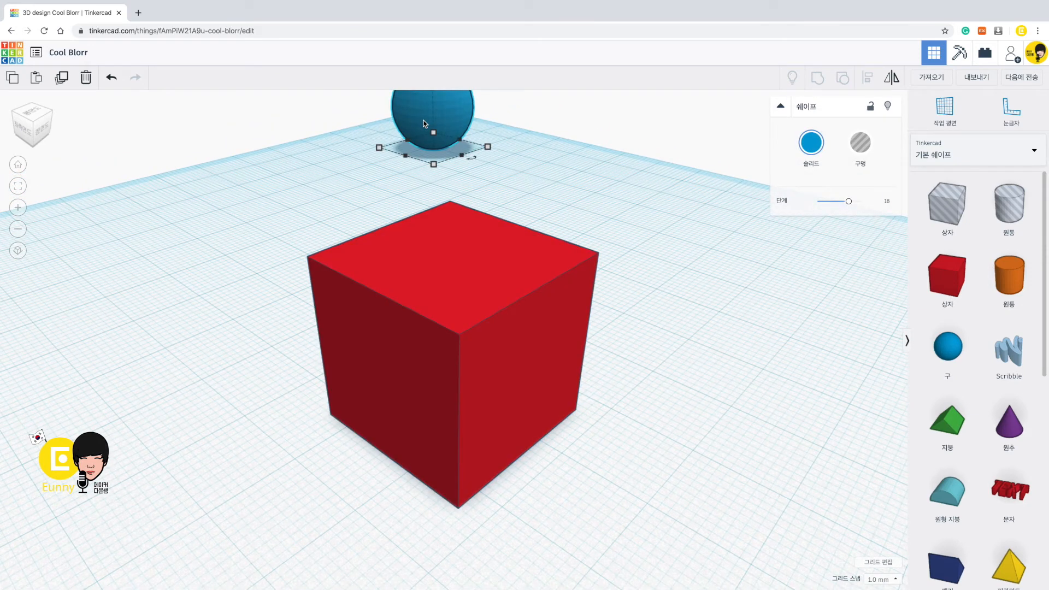
pyautogui.press('f')
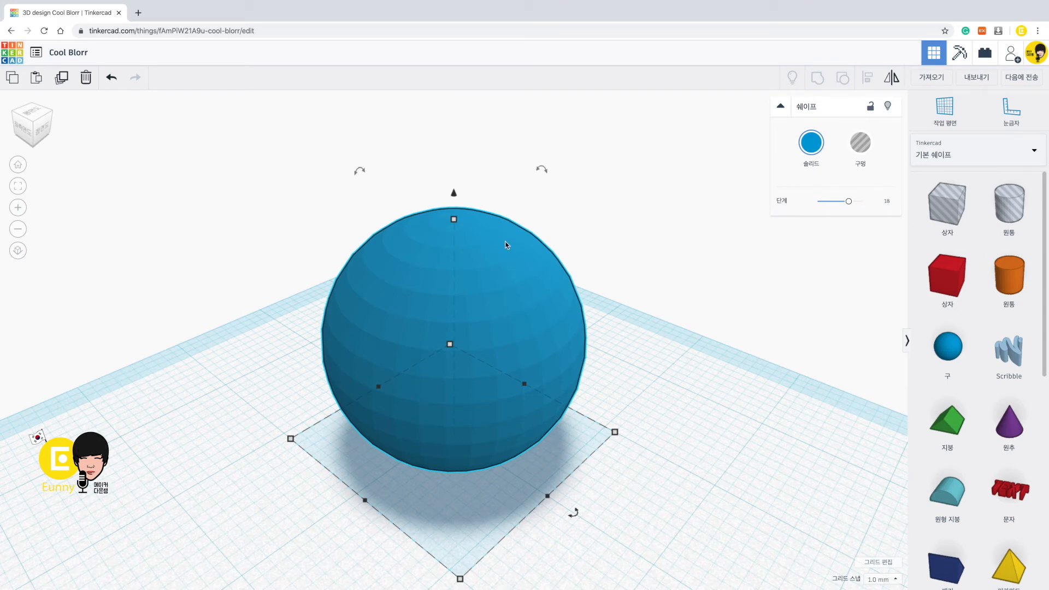
pyautogui.scroll(-10, 505, 243)
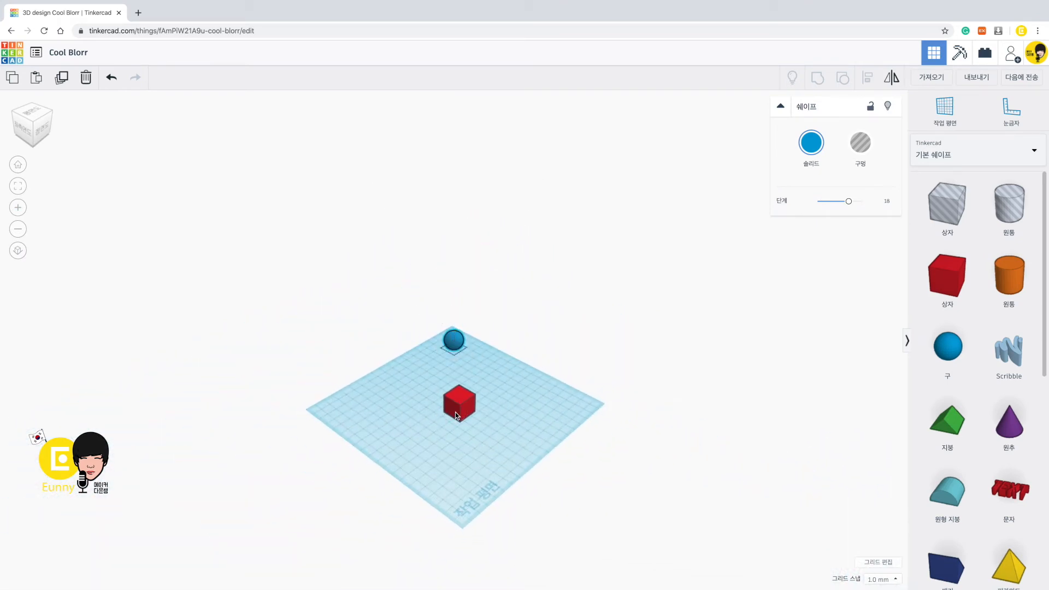
pyautogui.click(455, 414)
pyautogui.press('f')
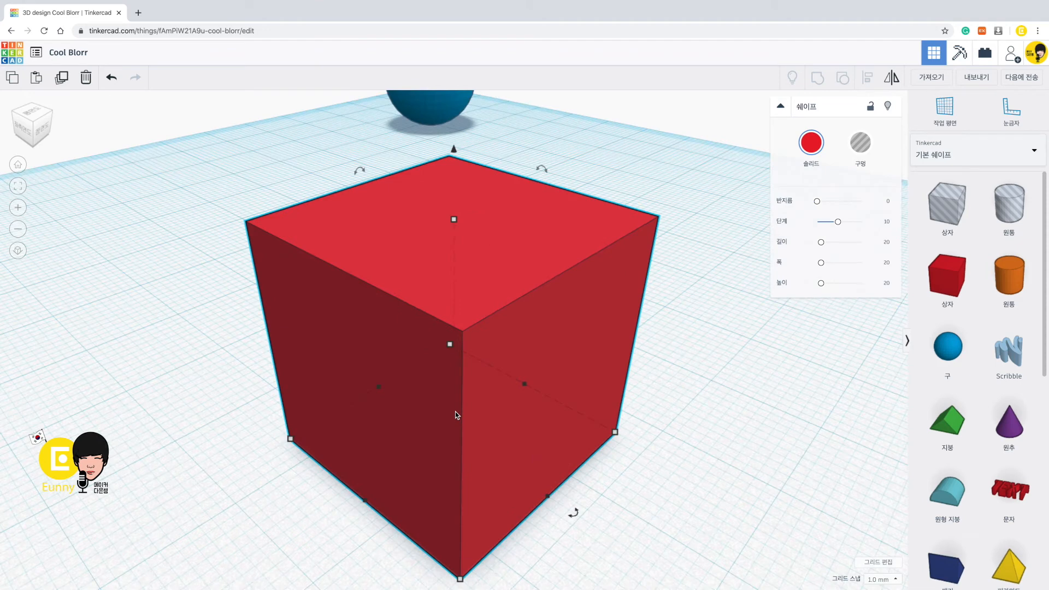
# Move the red box toward the far corner and bring the blue sphere across the workplane to near the box's former place.
pyautogui.click(693, 381)
pyautogui.moveTo(705, 353); pyautogui.dragTo(628, 262, button='right')
pyautogui.scroll(-3, 547, 364)
pyautogui.scroll(-4, 546, 363)
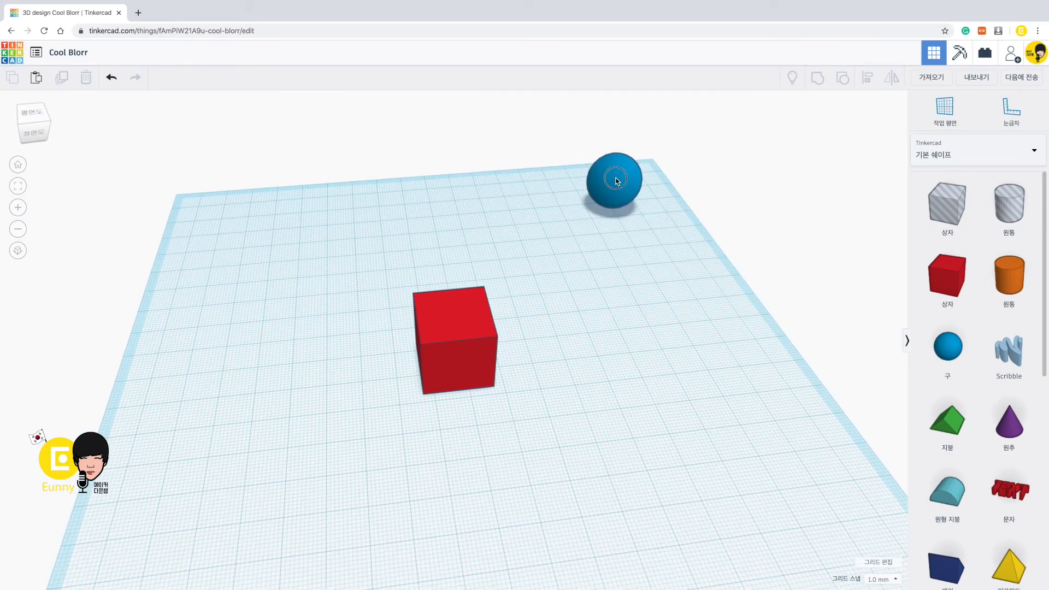
pyautogui.moveTo(613, 180); pyautogui.dragTo(330, 268)
pyautogui.moveTo(463, 359); pyautogui.dragTo(559, 251)
pyautogui.moveTo(343, 267); pyautogui.dragTo(438, 362)
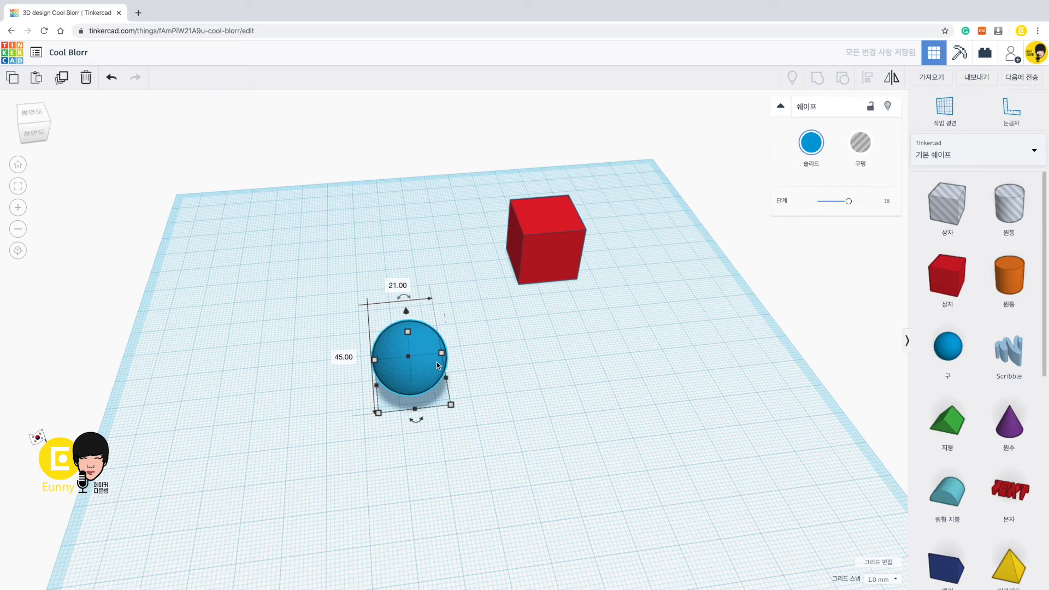
# Nudge the blue sphere right across the workplane in grid steps and bring it back left.
pyautogui.press('Right')
pyautogui.press('Right')
pyautogui.press('Right')
pyautogui.press('Right')
pyautogui.press('Right')
pyautogui.press('Right')
pyautogui.press('Right')
pyautogui.press('Right')
pyautogui.press('Right')
pyautogui.press('Right')
pyautogui.press('Right')
pyautogui.press('Right')
pyautogui.press('Right')
pyautogui.press('Right')
pyautogui.press('Left')
pyautogui.press('Left')
pyautogui.press('Left')
pyautogui.press('Left')
pyautogui.press('Left')
pyautogui.press('Left')
pyautogui.press('Left')
pyautogui.press('Left')
pyautogui.press('Left')
pyautogui.press('Left')
pyautogui.press('Left')
pyautogui.press('Left')
# Nudge the blue sphere toward the workplane's front edge in grid steps and return it the same distance.
pyautogui.press('Down')
pyautogui.press('Down')
pyautogui.press('Down')
pyautogui.press('Down')
pyautogui.press('Down')
pyautogui.press('Down')
pyautogui.press('Down')
pyautogui.press('Down')
pyautogui.press('Down')
pyautogui.press('Down')
pyautogui.press('Down')
pyautogui.press('Down')
pyautogui.press('Up')
pyautogui.press('Up')
pyautogui.press('Up')
pyautogui.press('Up')
pyautogui.press('Up')
pyautogui.press('Up')
pyautogui.press('Up')
pyautogui.press('Up')
pyautogui.press('Up')
pyautogui.press('Up')
pyautogui.press('Up')
pyautogui.press('Up')
# From a level front view, raise the blue sphere step by step until it floats well above the workplane.
pyautogui.moveTo(519, 466); pyautogui.dragTo(500, 388, button='right')
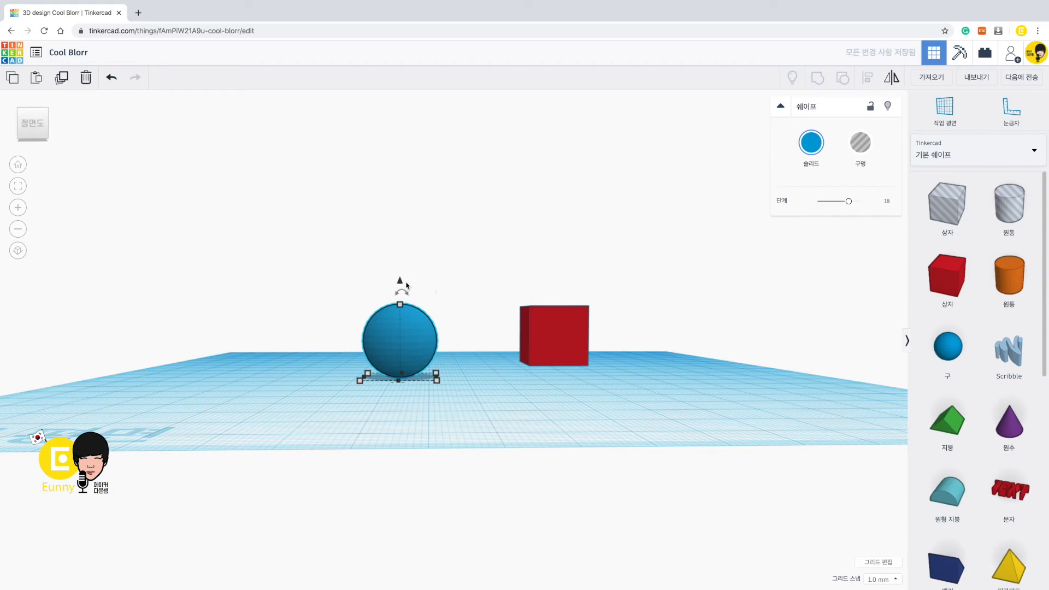
pyautogui.moveTo(402, 284)
pyautogui.mouseDown()
pyautogui.moveTo(405, 199)
pyautogui.moveTo(403, 276)
pyautogui.mouseUp()
pyautogui.hotkey('ctrl', 'Up')
pyautogui.hotkey('ctrl', 'Up')
pyautogui.hotkey('ctrl', 'Up')
pyautogui.hotkey('ctrl', 'Up')
pyautogui.hotkey('ctrl', 'Up')
pyautogui.hotkey('ctrl', 'Up')
pyautogui.hotkey('ctrl', 'Up')
pyautogui.hotkey('ctrl', 'Up')
pyautogui.hotkey('ctrl', 'Up')
pyautogui.hotkey('ctrl', 'Up')
pyautogui.hotkey('ctrl', 'Up')
pyautogui.hotkey('ctrl', 'Up')
pyautogui.hotkey('ctrl', 'Up')
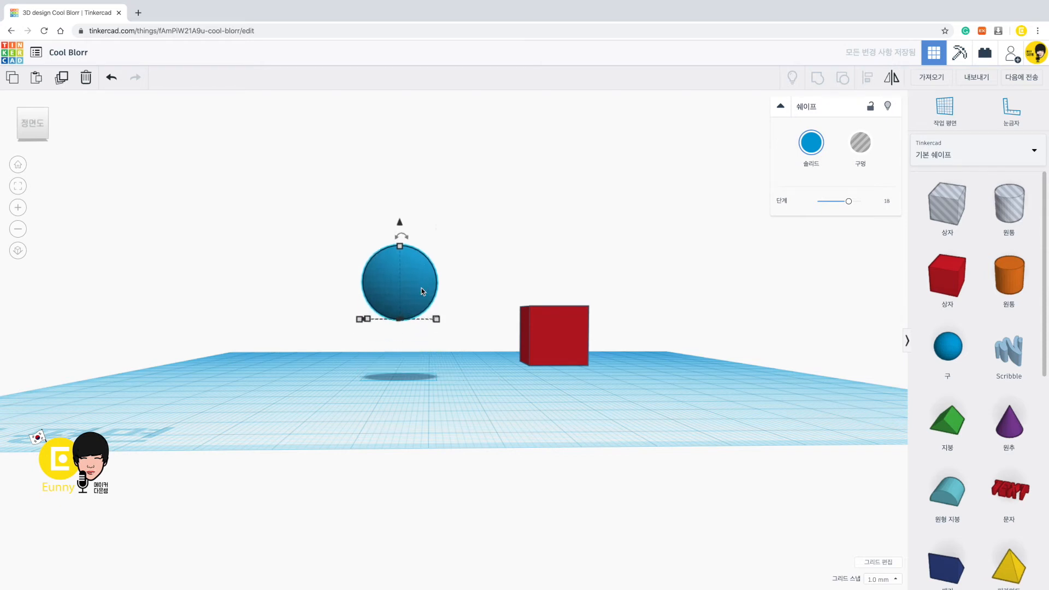
pyautogui.hotkey('ctrl', 'Up')
pyautogui.hotkey('ctrl', 'Up')
pyautogui.hotkey('ctrl', 'Up')
pyautogui.hotkey('ctrl', 'Up')
# Lower the floating blue sphere step by step down to the workplane.
pyautogui.hotkey('ctrl', 'Down')
pyautogui.hotkey('ctrl', 'Down')
pyautogui.hotkey('ctrl', 'Down')
pyautogui.hotkey('ctrl', 'Down')
pyautogui.hotkey('ctrl', 'Down')
pyautogui.hotkey('ctrl', 'Down')
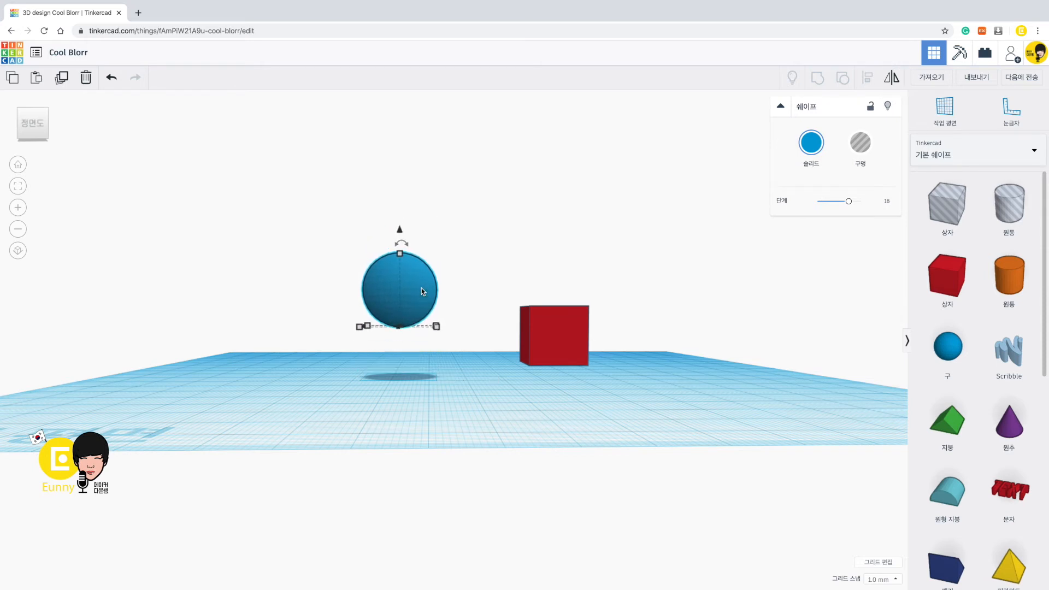
pyautogui.hotkey('ctrl', 'Down')
pyautogui.hotkey('ctrl', 'Down')
pyautogui.hotkey('ctrl', 'Down')
pyautogui.hotkey('ctrl', 'Down')
pyautogui.hotkey('ctrl', 'Down')
pyautogui.hotkey('ctrl', 'Down')
pyautogui.hotkey('ctrl', 'Down')
pyautogui.hotkey('ctrl', 'Down')
pyautogui.hotkey('ctrl', 'Down')
pyautogui.hotkey('ctrl', 'Down')
pyautogui.hotkey('ctrl', 'Down')
pyautogui.hotkey('ctrl', 'Down')
pyautogui.hotkey('ctrl', 'Down')
pyautogui.hotkey('ctrl', 'Down')
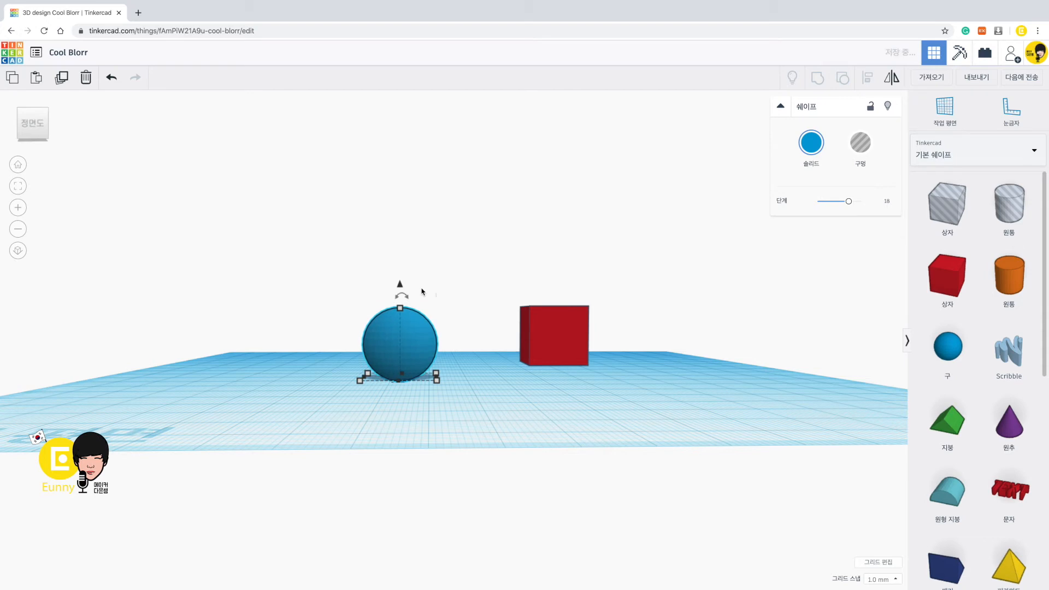
# Raise the blue sphere 8 grid steps and lower it 5 steps, leaving it slightly above the workplane.
pyautogui.hotkey('ctrl', 'Up')
pyautogui.hotkey('ctrl', 'Up')
pyautogui.hotkey('ctrl', 'Up')
pyautogui.hotkey('ctrl', 'Up')
pyautogui.hotkey('ctrl', 'Up')
pyautogui.hotkey('ctrl', 'Up')
pyautogui.hotkey('ctrl', 'Up')
pyautogui.hotkey('ctrl', 'Up')
pyautogui.hotkey('ctrl', 'Down')
pyautogui.hotkey('ctrl', 'Down')
pyautogui.hotkey('ctrl', 'Down')
pyautogui.hotkey('ctrl', 'Down')
pyautogui.hotkey('ctrl', 'Down')
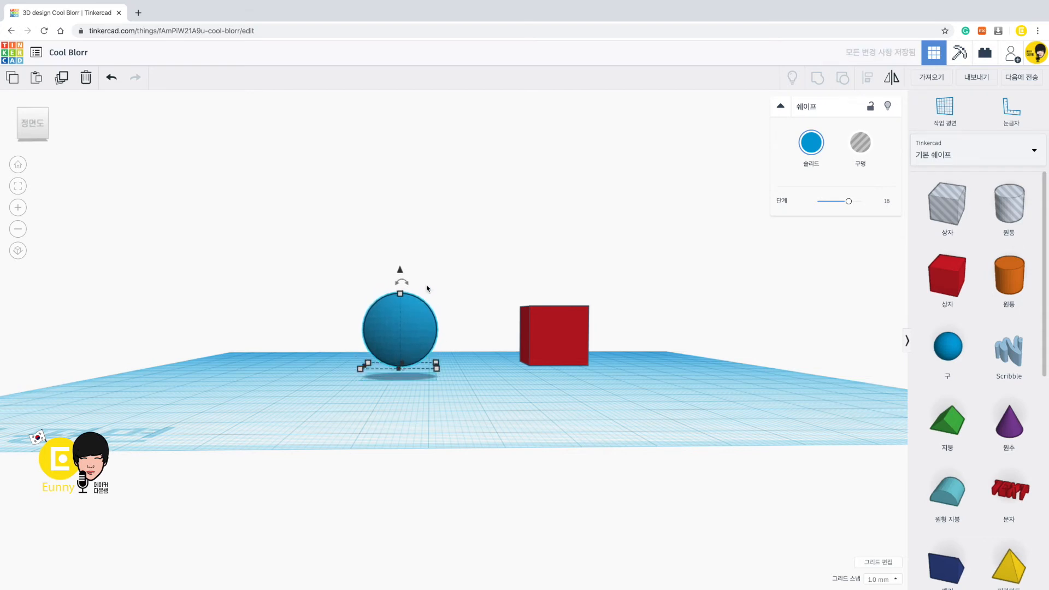
# Nudge the blue sphere two 1 mm grid steps to the right.
pyautogui.moveTo(477, 269); pyautogui.dragTo(432, 348, button='right')
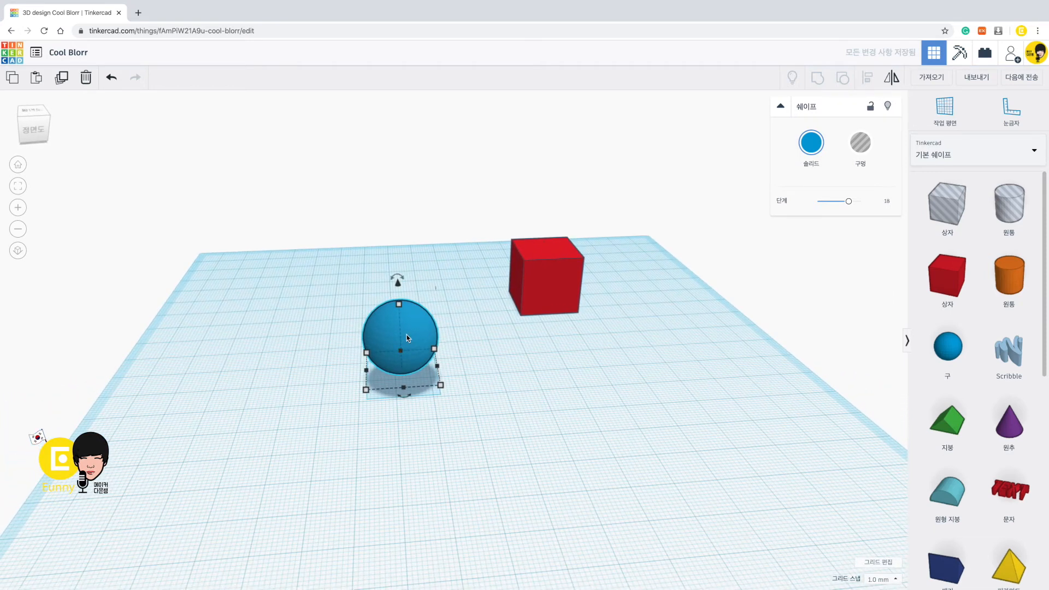
pyautogui.press('Right')
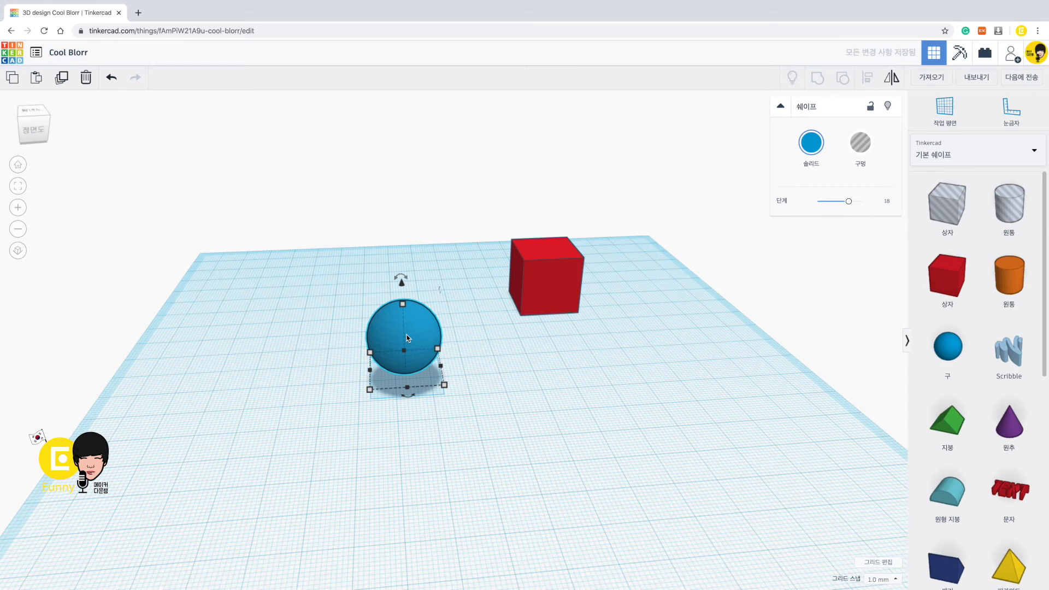
pyautogui.press('Right')
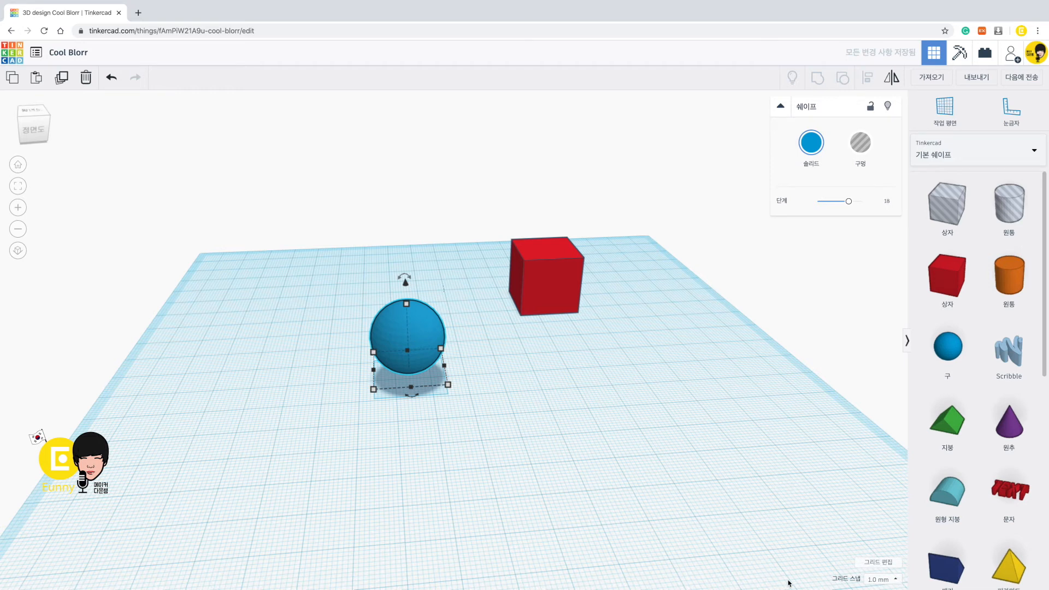
# Set the snap grid to 5.0 mm and move the blue sphere three grid steps to the right.
pyautogui.click(877, 579)
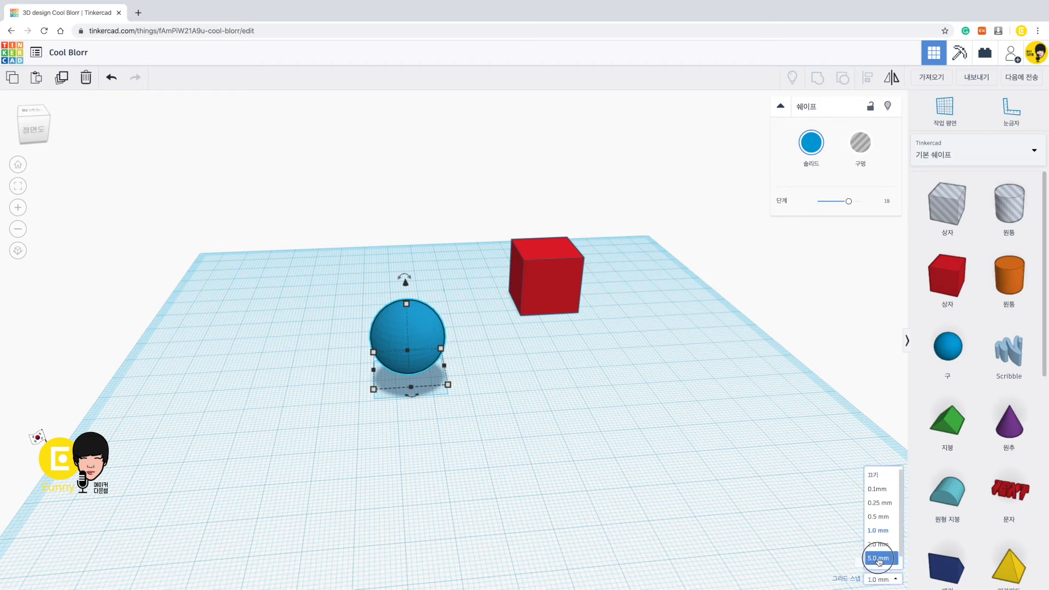
pyautogui.click(879, 558)
pyautogui.moveTo(414, 361); pyautogui.dragTo(432, 360)
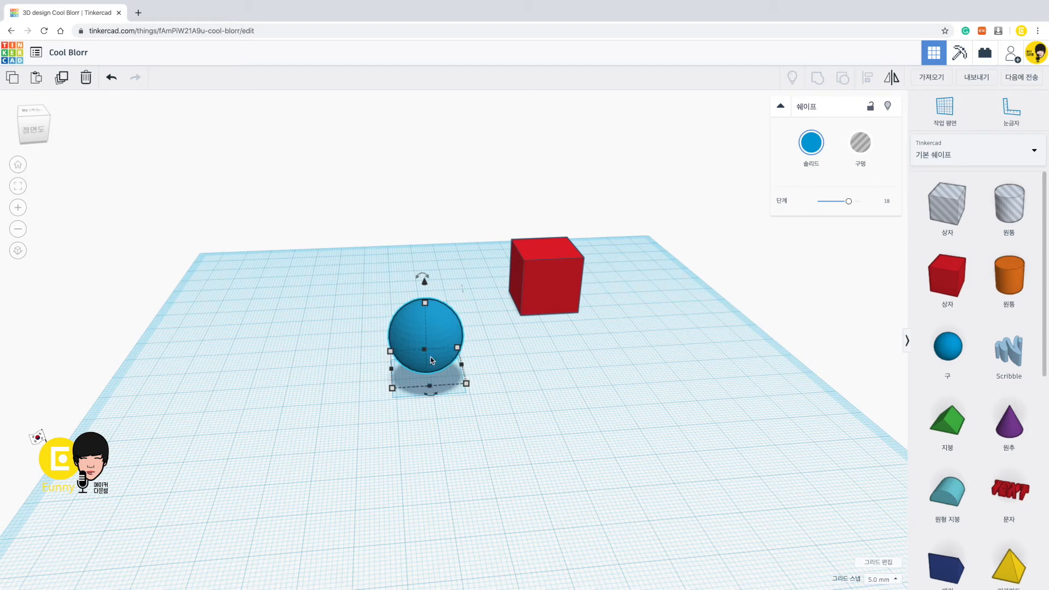
pyautogui.press('Right')
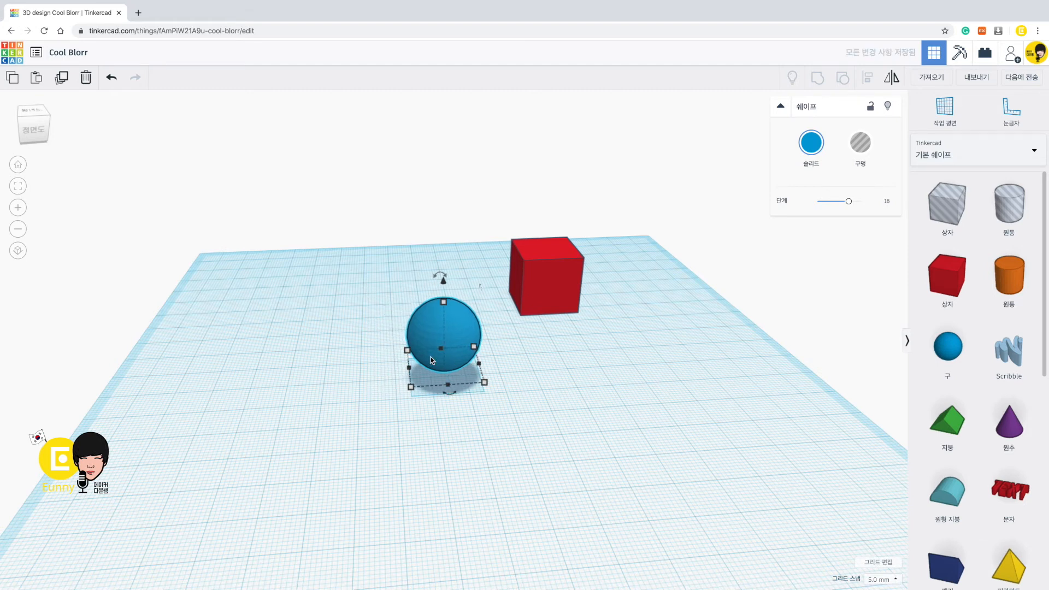
pyautogui.press('Right')
# Set the snap grid to 0.1 mm and nudge the blue sphere one step to the right.
pyautogui.click(876, 580)
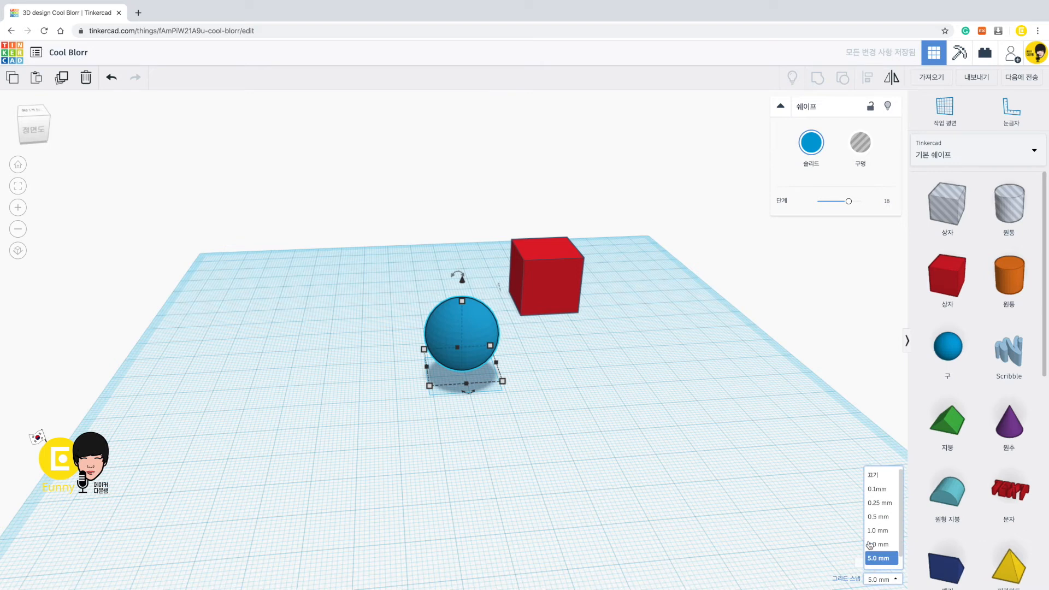
pyautogui.click(877, 489)
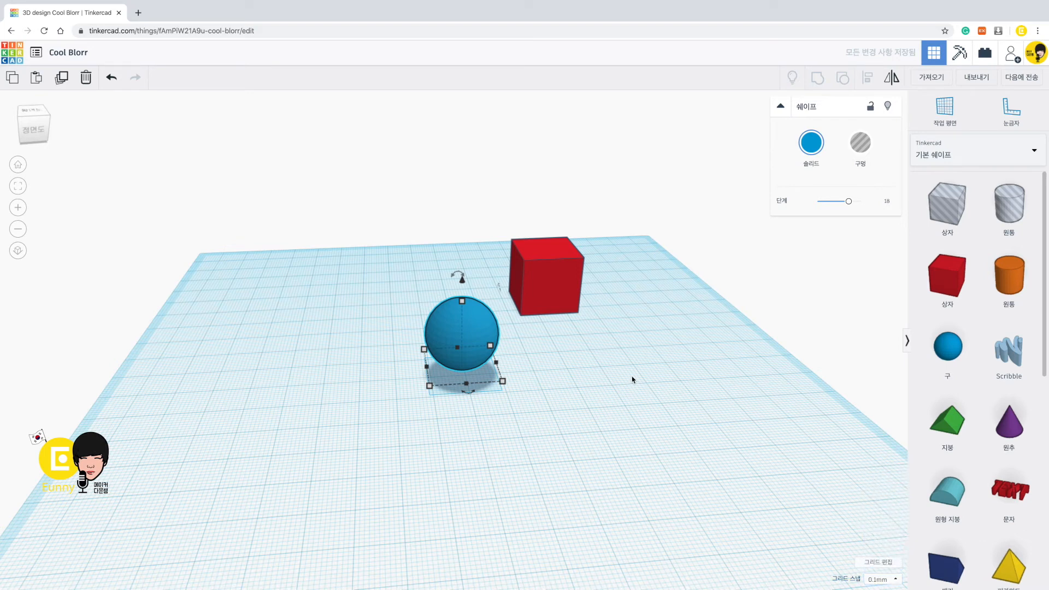
pyautogui.press('Right')
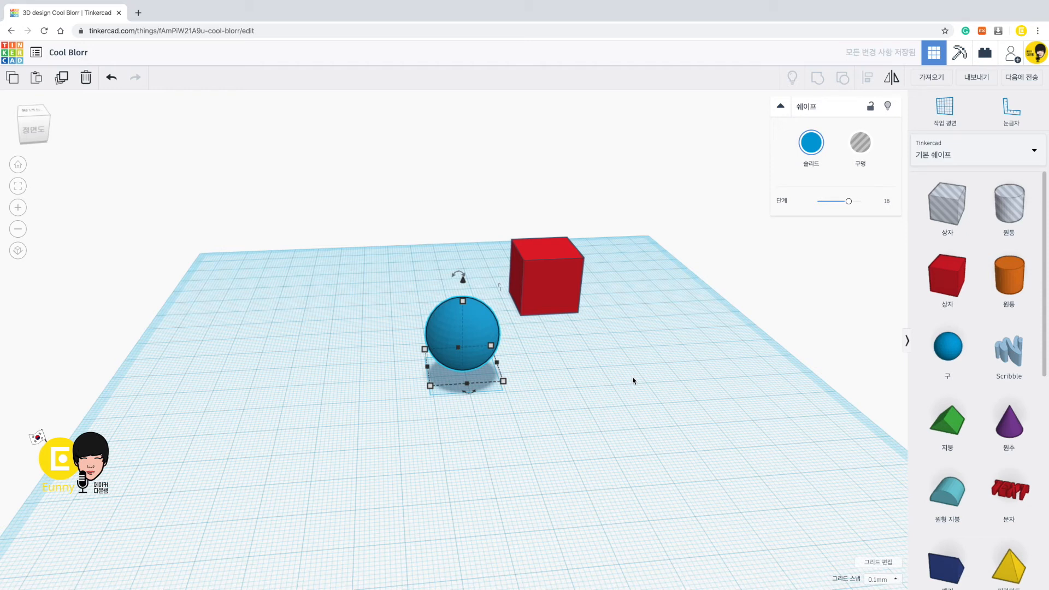
# Set the snap grid to 1.0 mm.
pyautogui.click(880, 579)
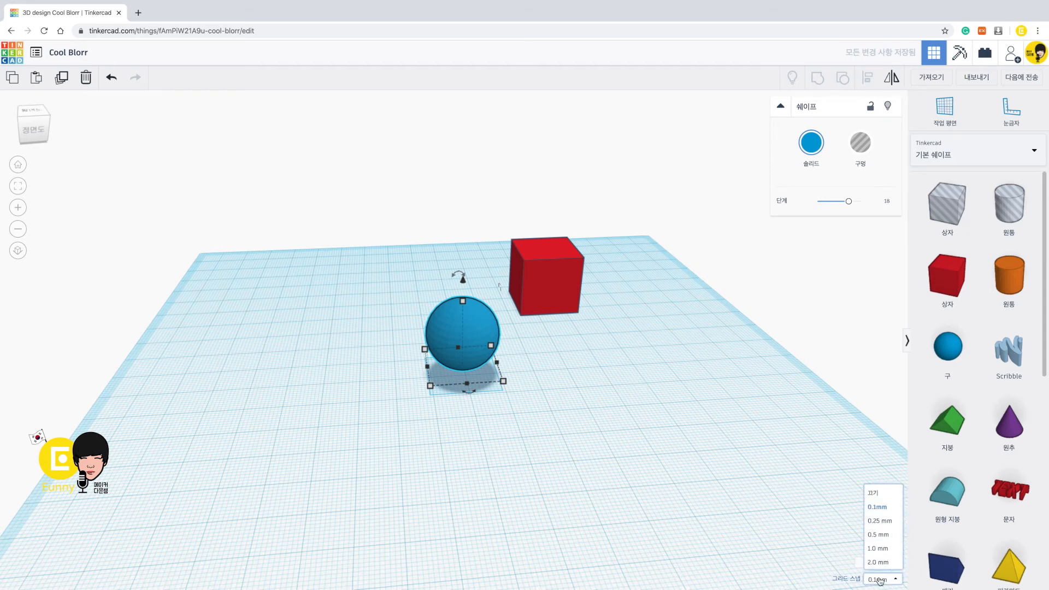
pyautogui.click(876, 531)
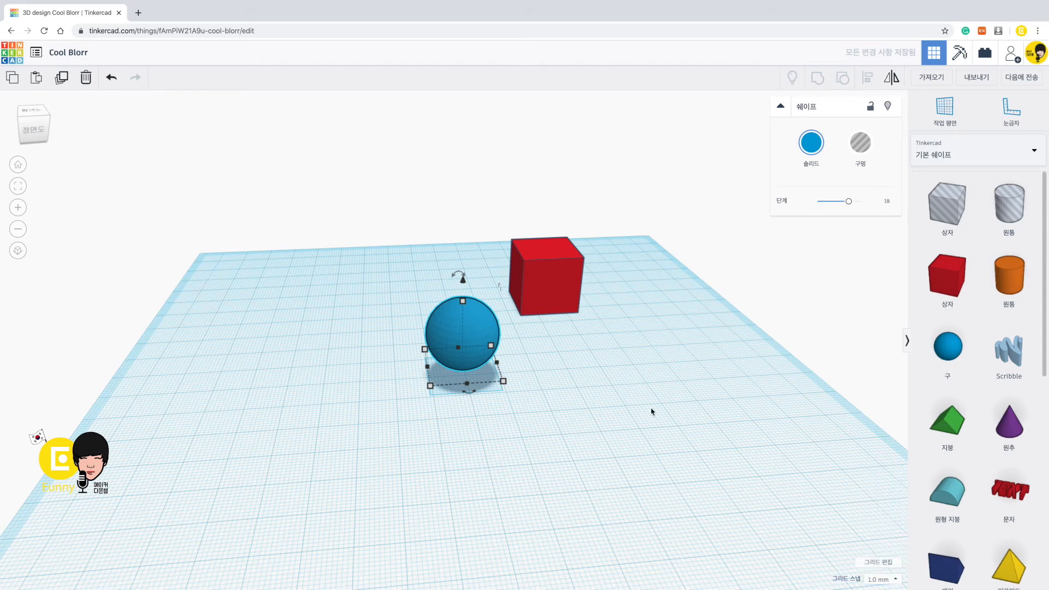
pyautogui.moveTo(709, 417); pyautogui.dragTo(550, 362, button='right')
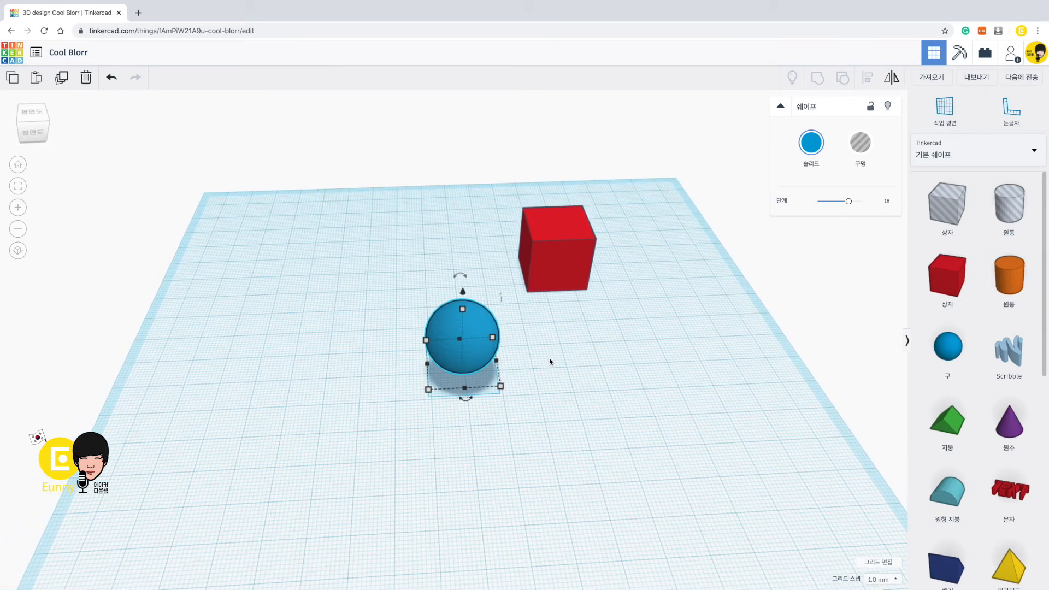
# Lift the blue sphere higher above the workplane and drop it straight down onto the workplane surface.
pyautogui.moveTo(475, 359); pyautogui.dragTo(461, 274, button='right')
pyautogui.moveTo(464, 274); pyautogui.dragTo(461, 206)
pyautogui.moveTo(481, 328); pyautogui.dragTo(414, 440, button='right')
pyautogui.press('d')
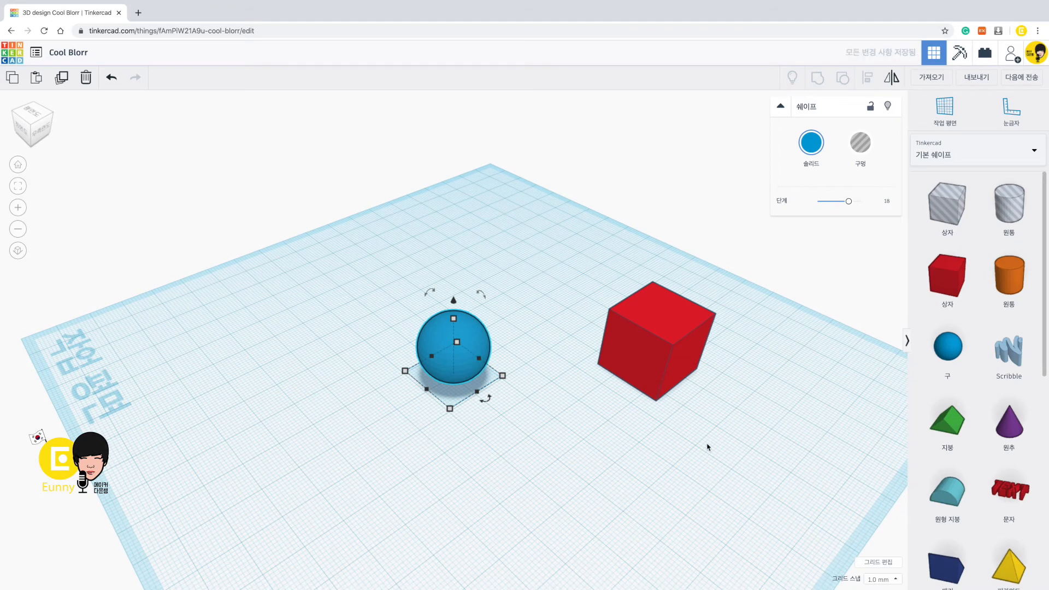
# Push the red box below the workplane and snap it back onto the workplane surface.
pyautogui.click(665, 370)
pyautogui.moveTo(667, 296); pyautogui.dragTo(665, 418)
pyautogui.moveTo(553, 436); pyautogui.dragTo(690, 389, button='right')
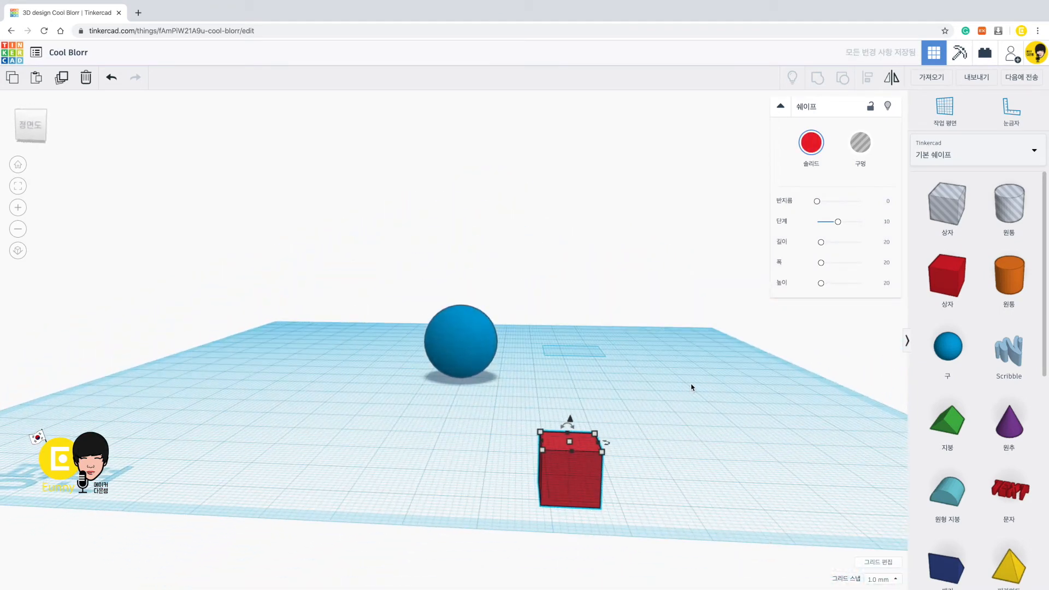
pyautogui.press('d')
# Push the red box, tilted onto one edge, below the workplane and set it back on the surface.
pyautogui.moveTo(616, 386)
pyautogui.mouseDown(button='right')
pyautogui.moveTo(618, 413)
pyautogui.moveTo(603, 417)
pyautogui.moveTo(621, 386)
pyautogui.mouseUp(button='right')
pyautogui.moveTo(549, 261); pyautogui.dragTo(549, 374)
pyautogui.moveTo(600, 441); pyautogui.dragTo(581, 421, button='right')
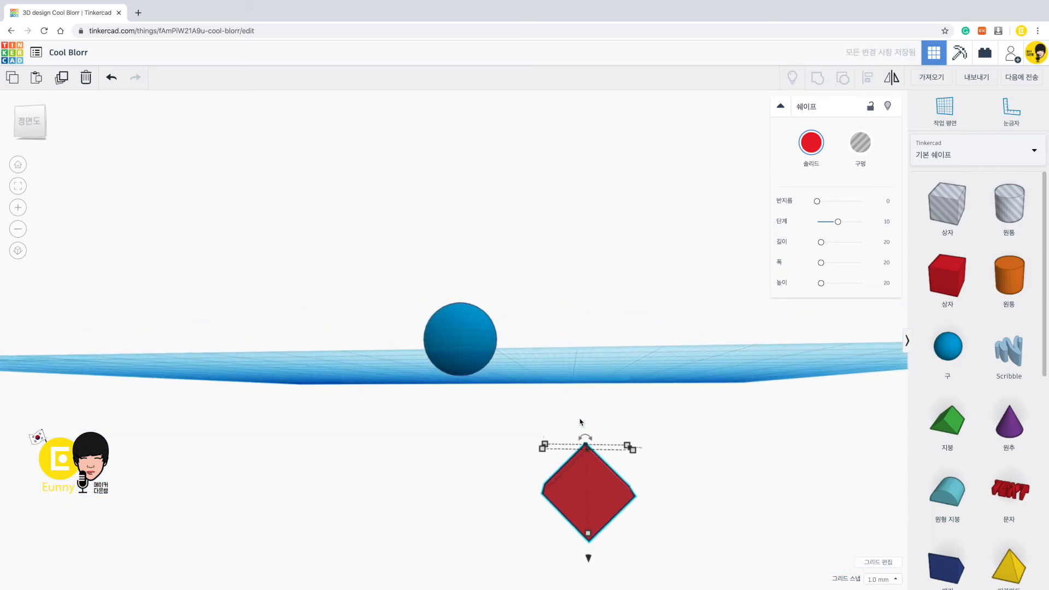
pyautogui.press('d')
pyautogui.moveTo(634, 337); pyautogui.dragTo(599, 363, button='right')
pyautogui.scroll(2, 674, 352)
pyautogui.moveTo(674, 354); pyautogui.dragTo(470, 367, button='right')
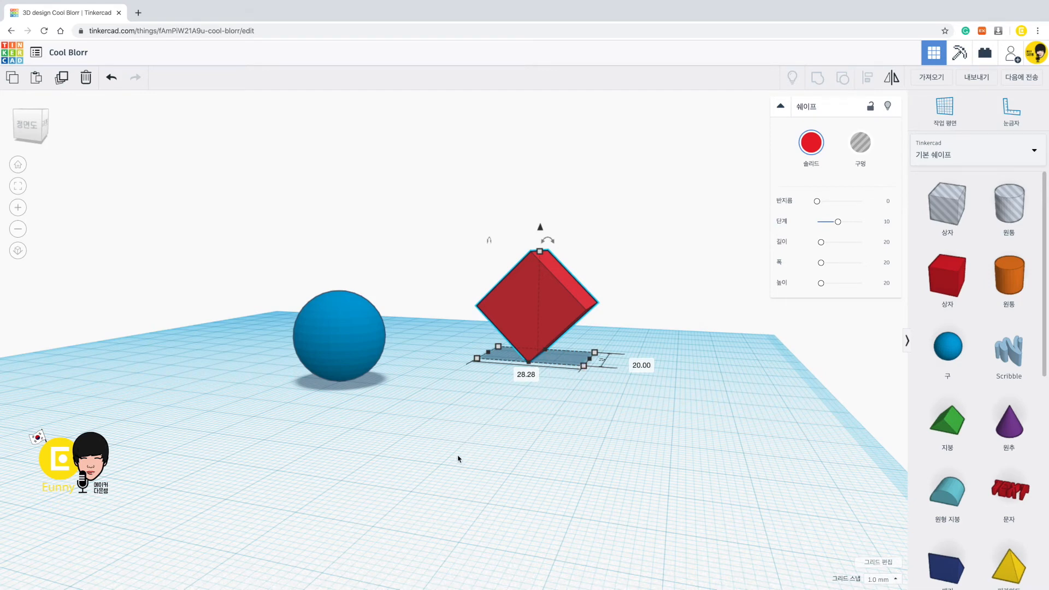
# Delete the tilted red box.
pyautogui.moveTo(407, 429); pyautogui.dragTo(503, 320, button='right')
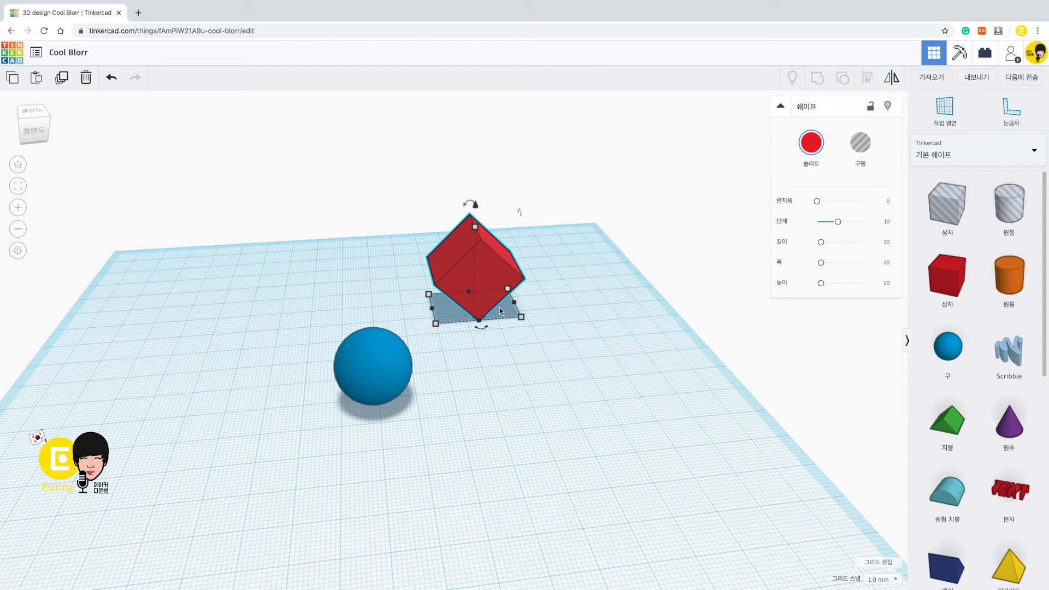
pyautogui.press('Delete')
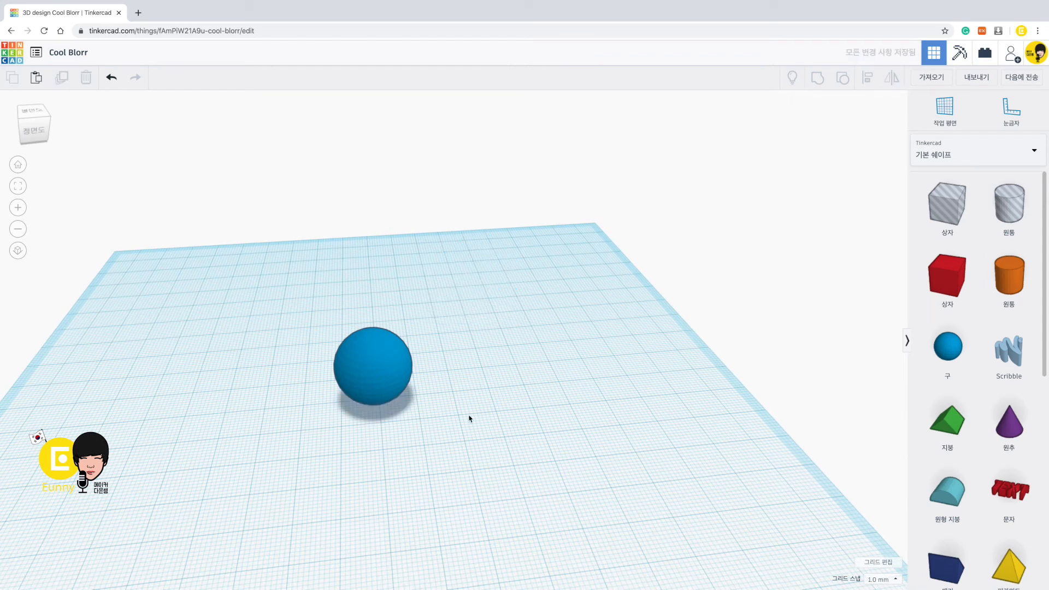
pyautogui.moveTo(281, 422); pyautogui.dragTo(491, 383, button='right')
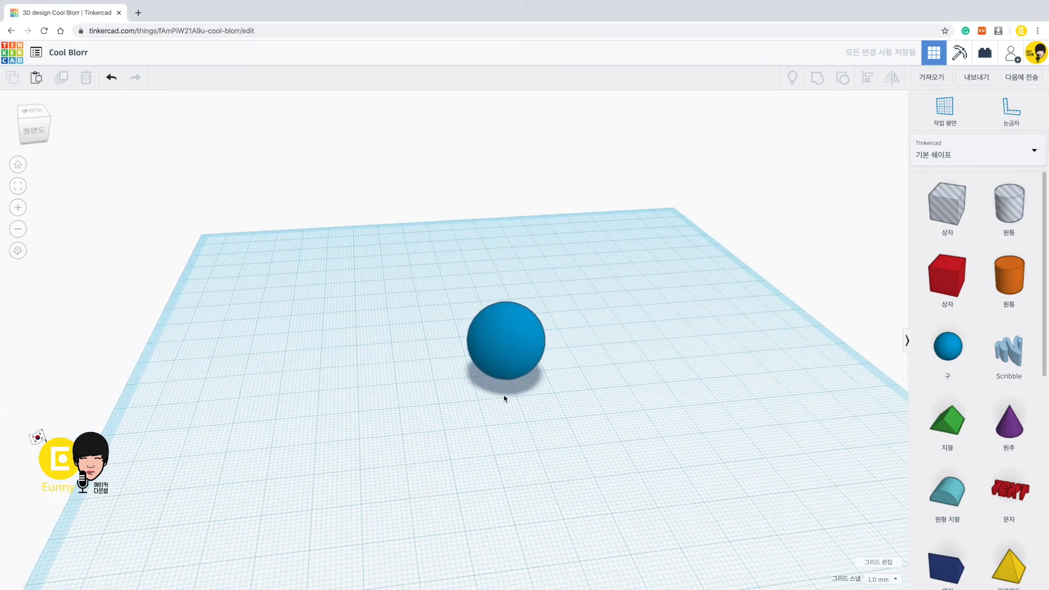
# Move the blue sphere left on the workplane and scale it uniformly to slightly larger than its original size.
pyautogui.moveTo(513, 352); pyautogui.dragTo(395, 351)
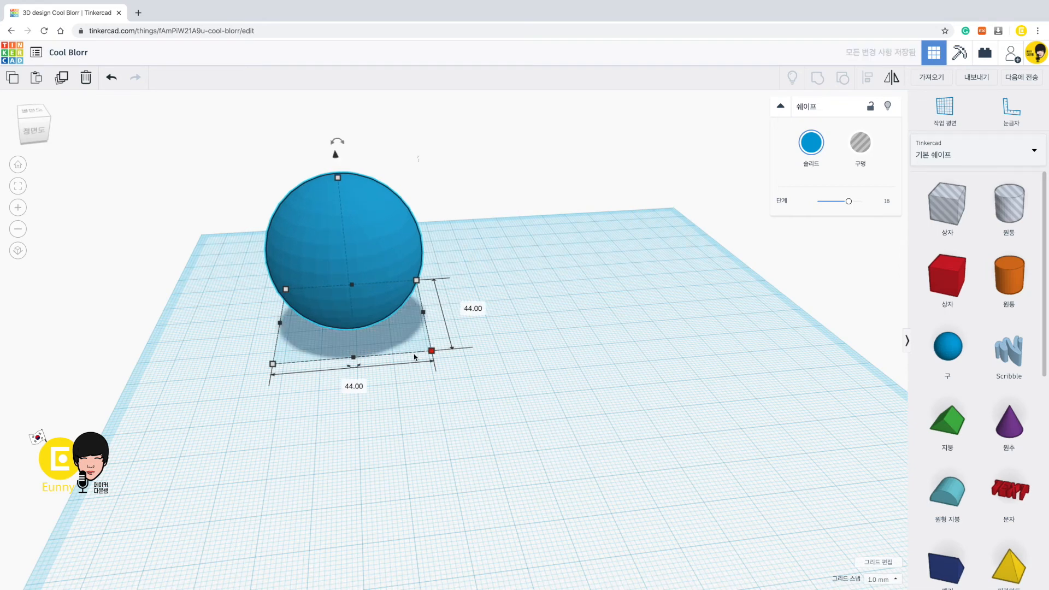
pyautogui.keyDown('shift'); pyautogui.moveTo(432, 350); pyautogui.dragTo(363, 343); pyautogui.keyUp('shift')
pyautogui.scroll(2, 447, 433)
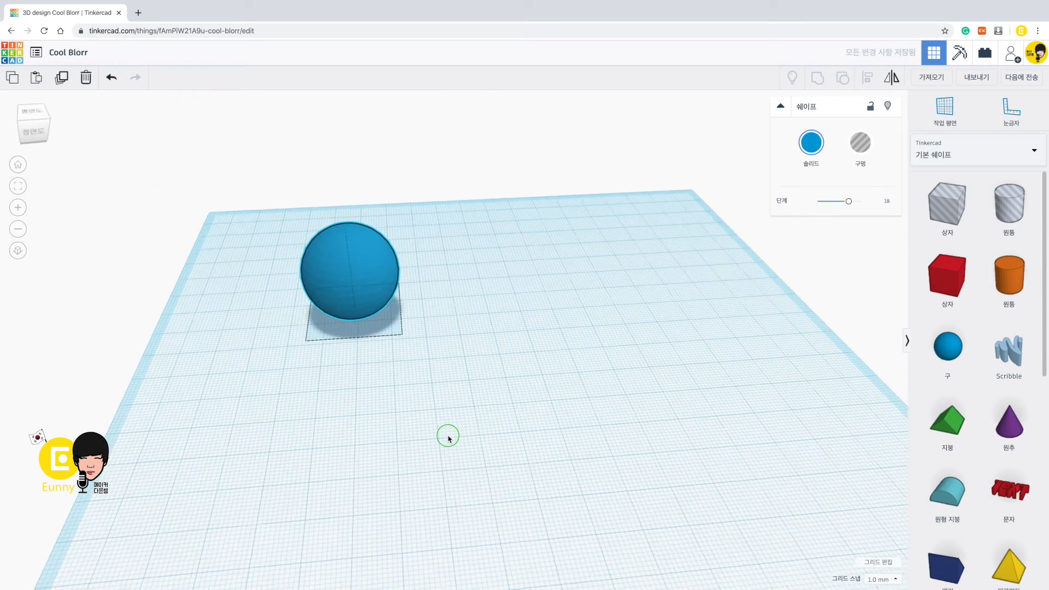
# Move the blue sphere 11 mm left and 15 mm toward the front, and duplicate it into an overlapping row of seven spheres.
pyautogui.click(450, 437)
pyautogui.moveTo(396, 261); pyautogui.dragTo(353, 293)
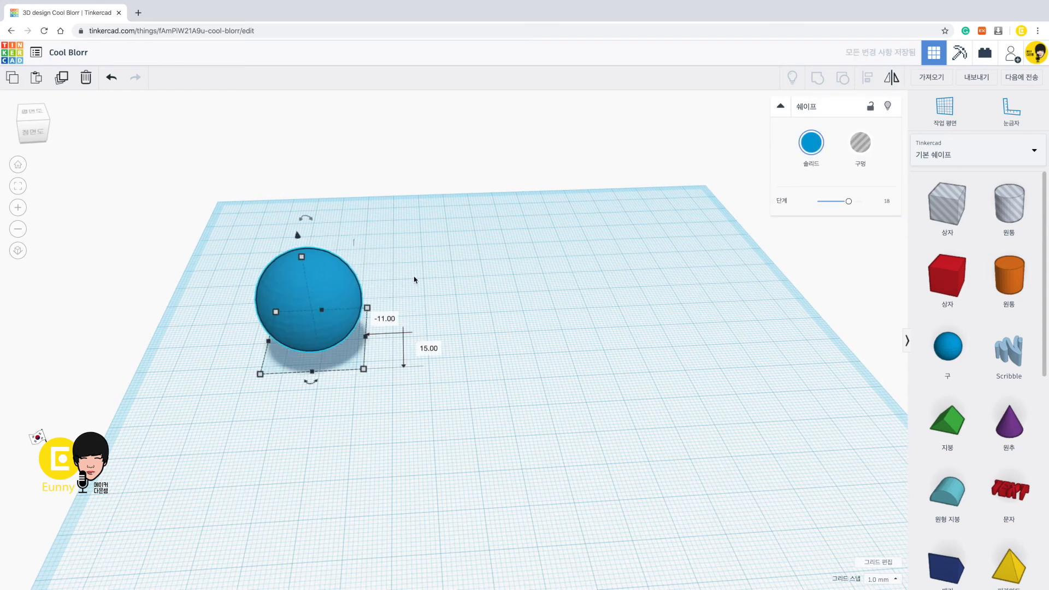
pyautogui.hotkey('ctrl', 'd')
pyautogui.hotkey('ctrl', 'd')
pyautogui.hotkey('ctrl', 'd')
pyautogui.hotkey('ctrl', 'd')
pyautogui.hotkey('ctrl', 'd')
pyautogui.hotkey('ctrl', 'd')
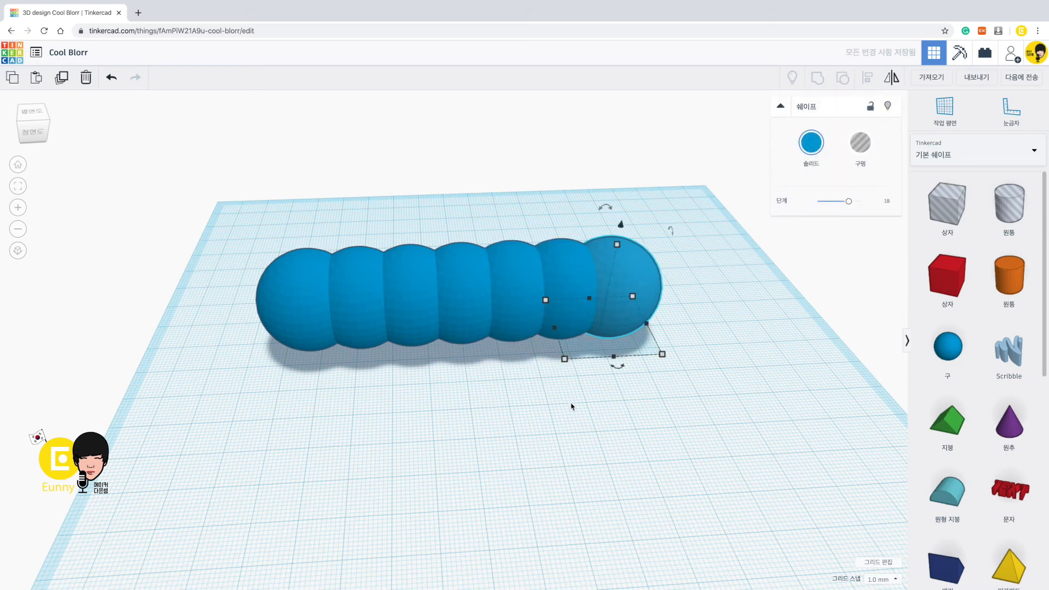
# Select all seven spheres with a selection window around the row and clear the selection.
pyautogui.click(533, 410)
pyautogui.moveTo(519, 412); pyautogui.dragTo(415, 417, button='right')
pyautogui.moveTo(212, 217); pyautogui.dragTo(698, 421)
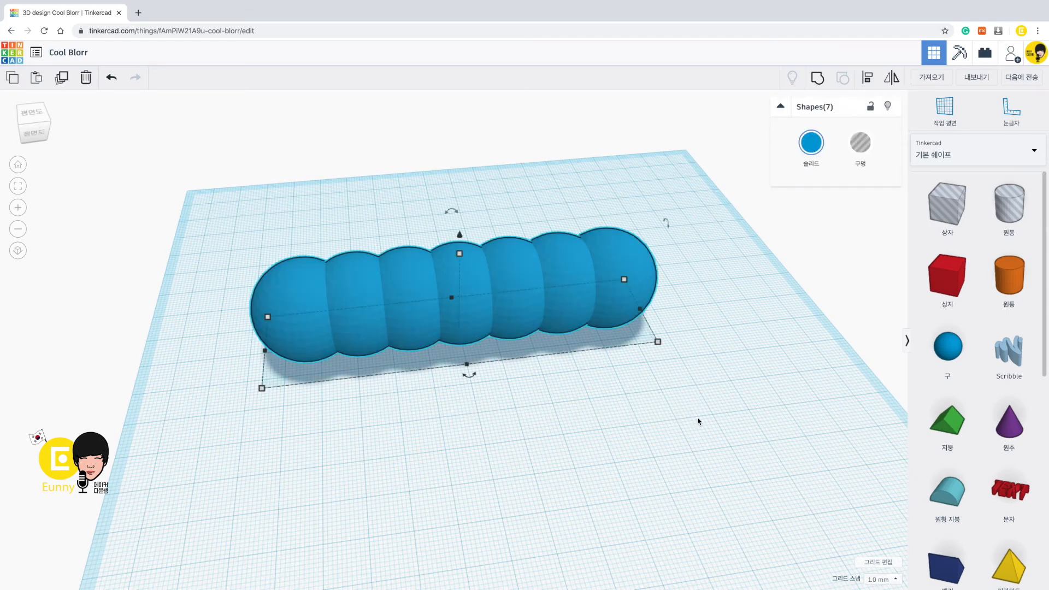
pyautogui.click(698, 421)
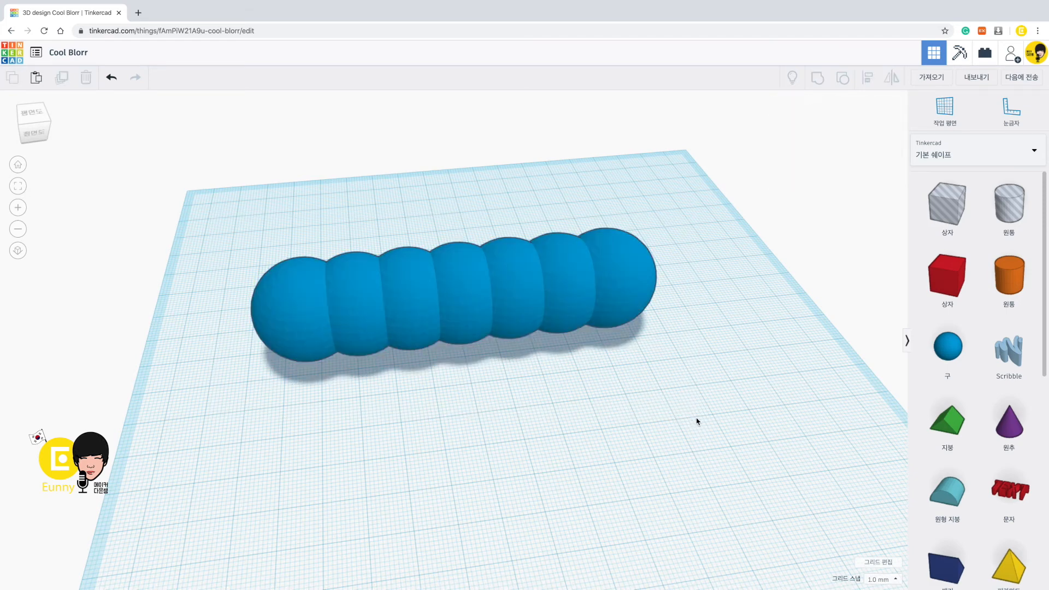
# Build a multiple selection by adding the spheres one by one from the row's left end, and clear it.
pyautogui.click(293, 305)
pyautogui.keyDown('shift'); pyautogui.click(363, 277); pyautogui.keyUp('shift')
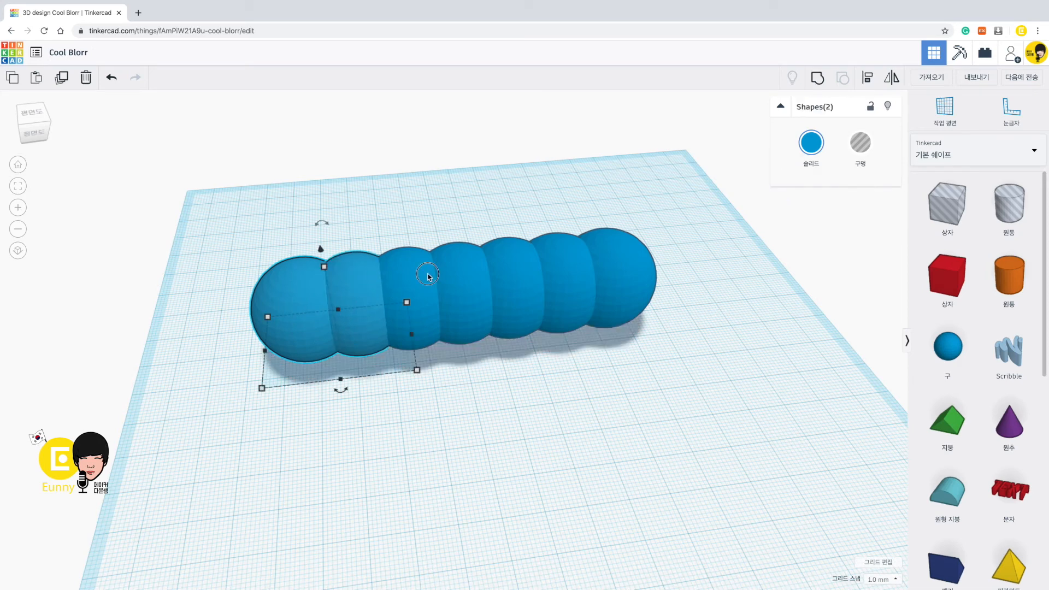
pyautogui.keyDown('shift'); pyautogui.click(411, 290); pyautogui.keyUp('shift')
pyautogui.keyDown('shift'); pyautogui.click(473, 267); pyautogui.keyUp('shift')
pyautogui.keyDown('shift'); pyautogui.click(514, 265); pyautogui.keyUp('shift')
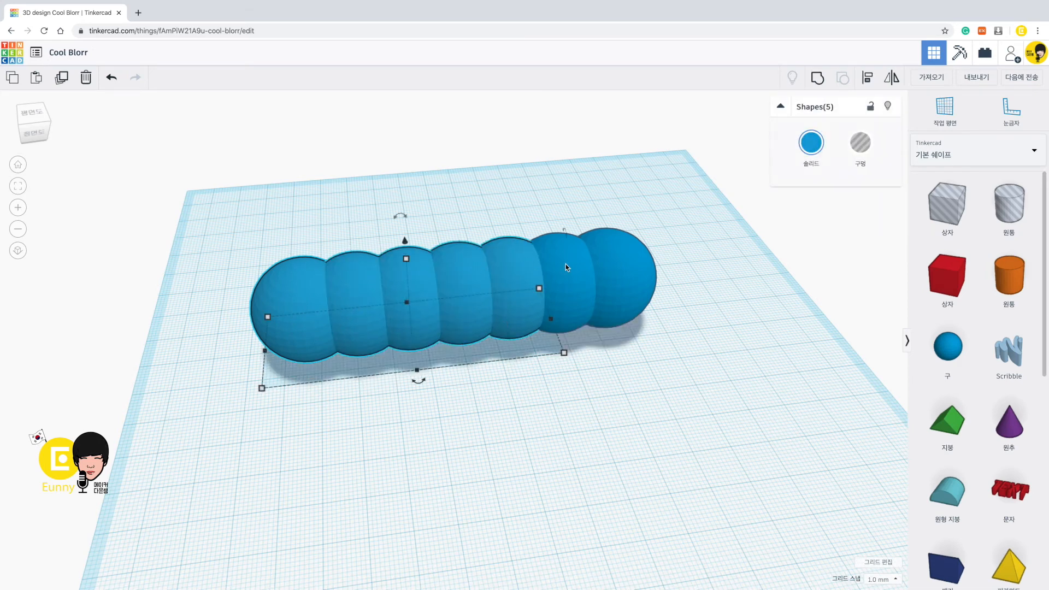
pyautogui.keyDown('shift'); pyautogui.click(634, 264); pyautogui.keyUp('shift')
pyautogui.moveTo(673, 409); pyautogui.dragTo(645, 405, button='right')
pyautogui.click(661, 462)
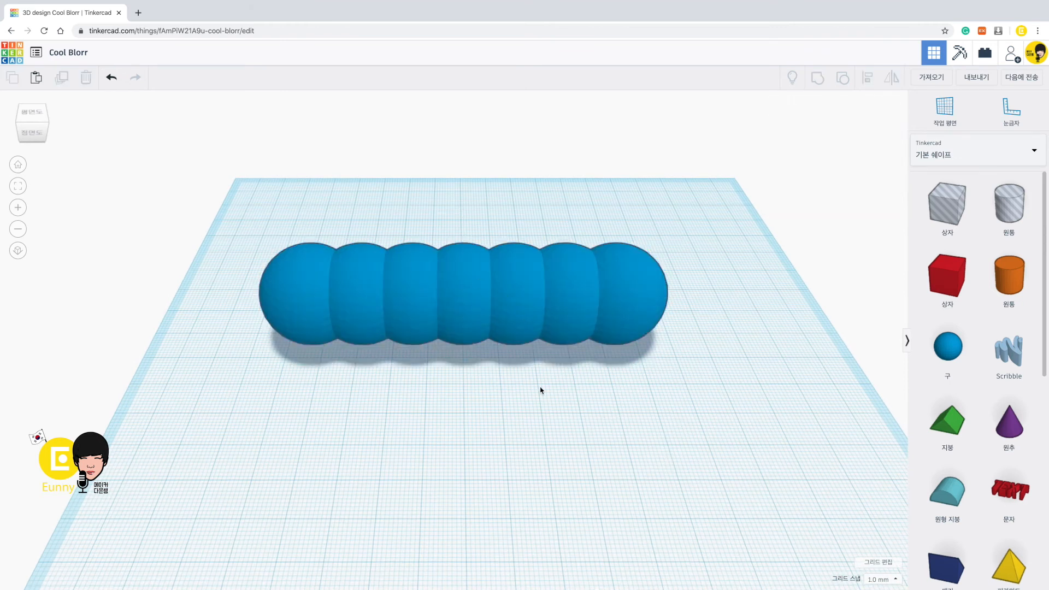
# Select every shape in the design at once and clear the selection.
pyautogui.click(493, 331)
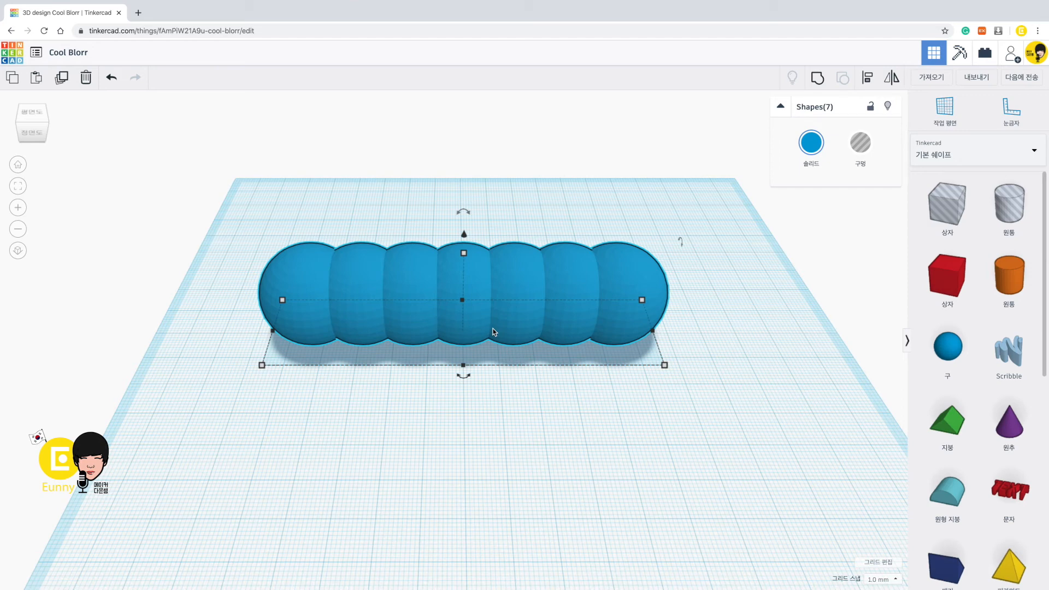
pyautogui.click(494, 468)
pyautogui.moveTo(384, 417); pyautogui.dragTo(626, 424, button='right')
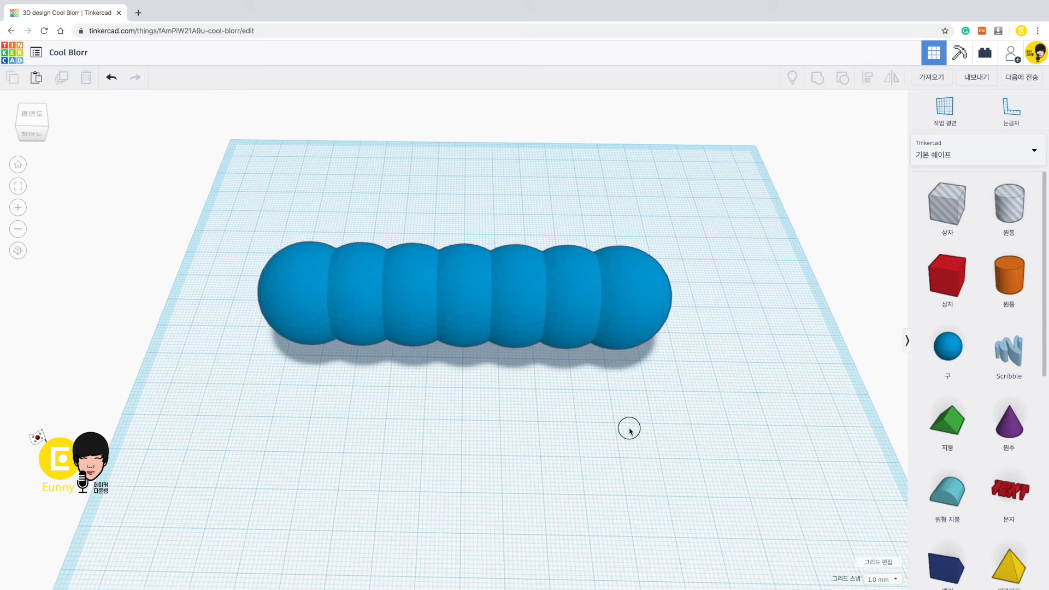
# Group the seven blue spheres into one shape and move the group left across the workplane.
pyautogui.click(343, 297)
pyautogui.click(494, 292)
pyautogui.click(726, 440)
pyautogui.moveTo(708, 408); pyautogui.dragTo(171, 228)
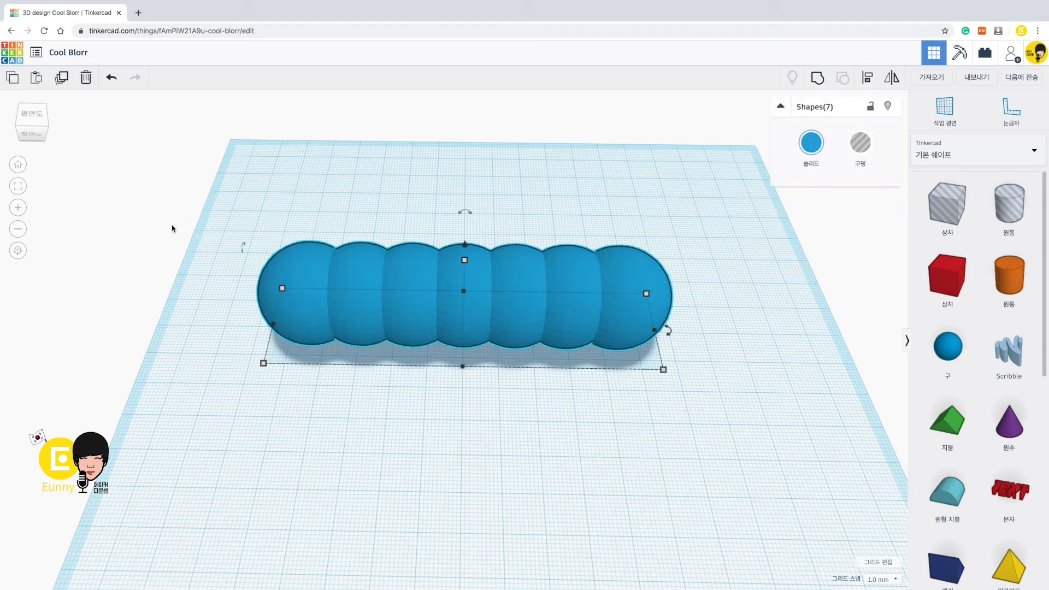
pyautogui.click(817, 79)
pyautogui.moveTo(584, 311)
pyautogui.mouseDown()
pyautogui.moveTo(605, 304)
pyautogui.moveTo(578, 299)
pyautogui.mouseUp()
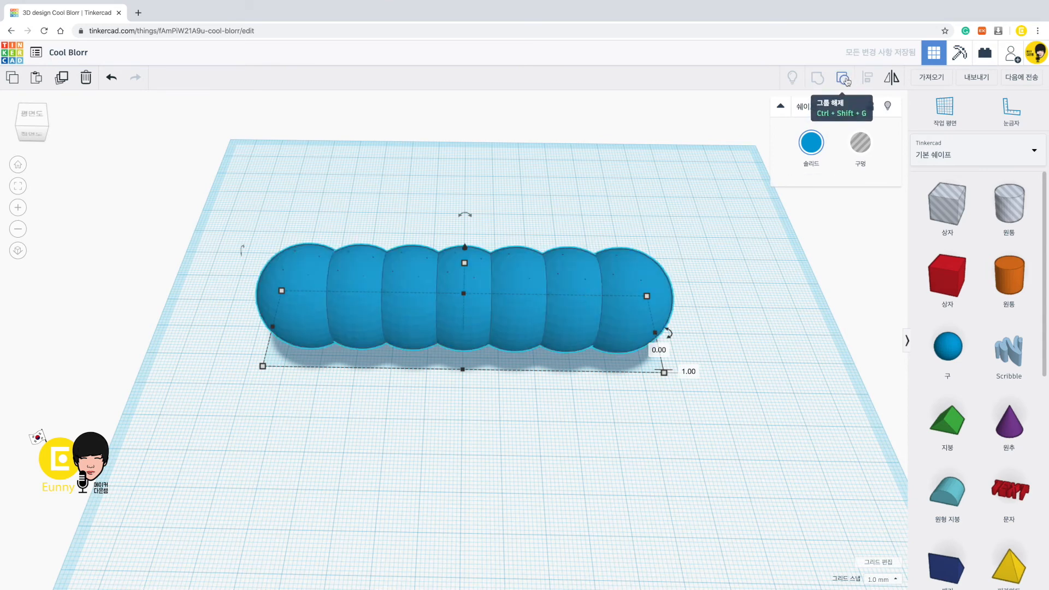
pyautogui.click(836, 116)
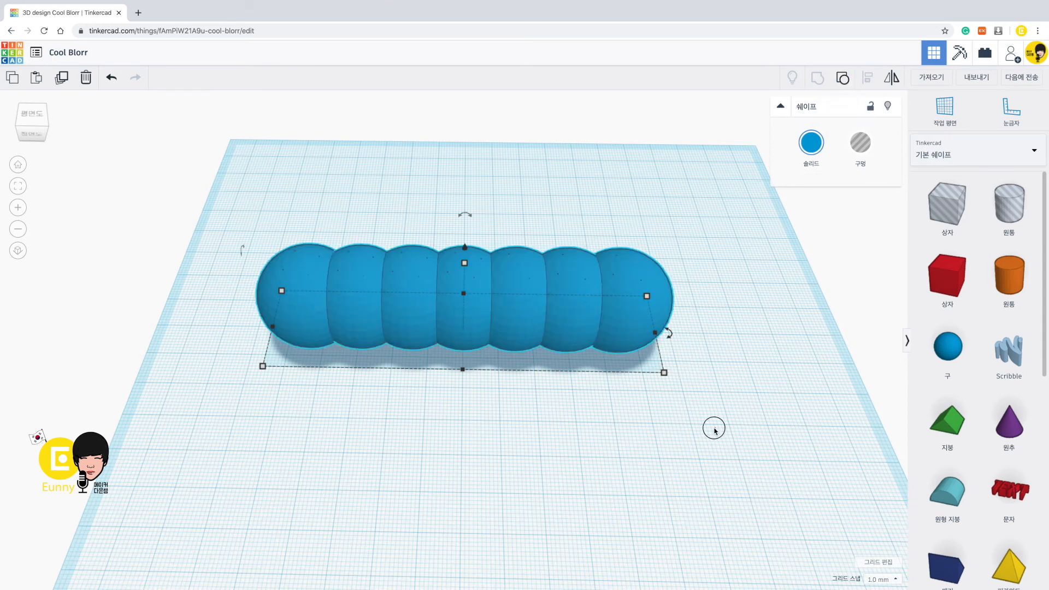
pyautogui.moveTo(616, 328); pyautogui.dragTo(581, 327)
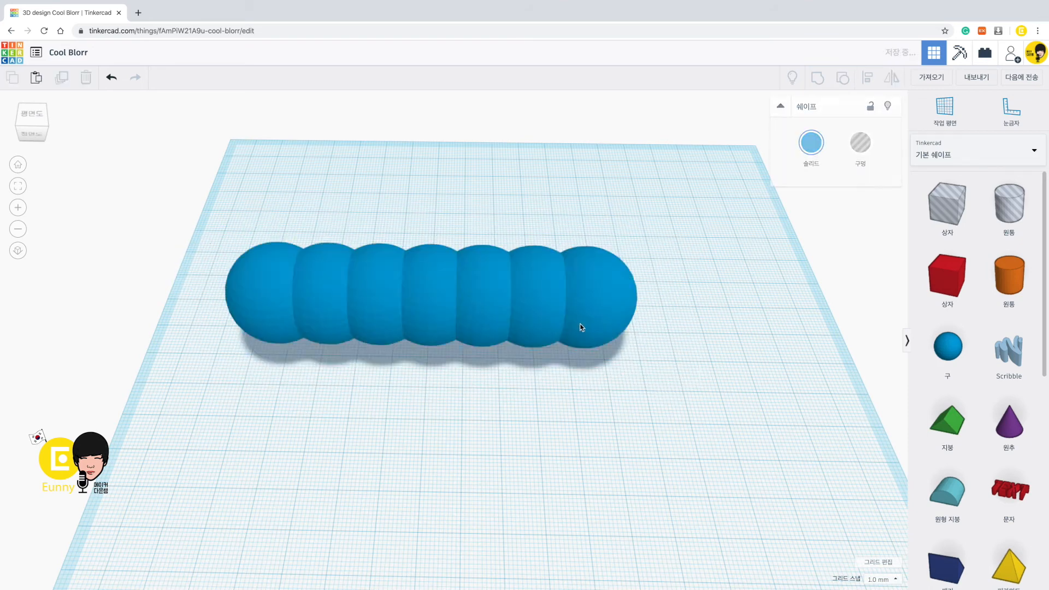
# Ungroup the sphere row and move three of its inner spheres individually out of line.
pyautogui.click(699, 465)
pyautogui.moveTo(552, 320); pyautogui.dragTo(538, 297)
pyautogui.moveTo(418, 310); pyautogui.dragTo(409, 287)
pyautogui.moveTo(327, 270)
pyautogui.mouseDown()
pyautogui.moveTo(331, 232)
pyautogui.moveTo(325, 279)
pyautogui.mouseUp()
pyautogui.moveTo(527, 252); pyautogui.dragTo(529, 307)
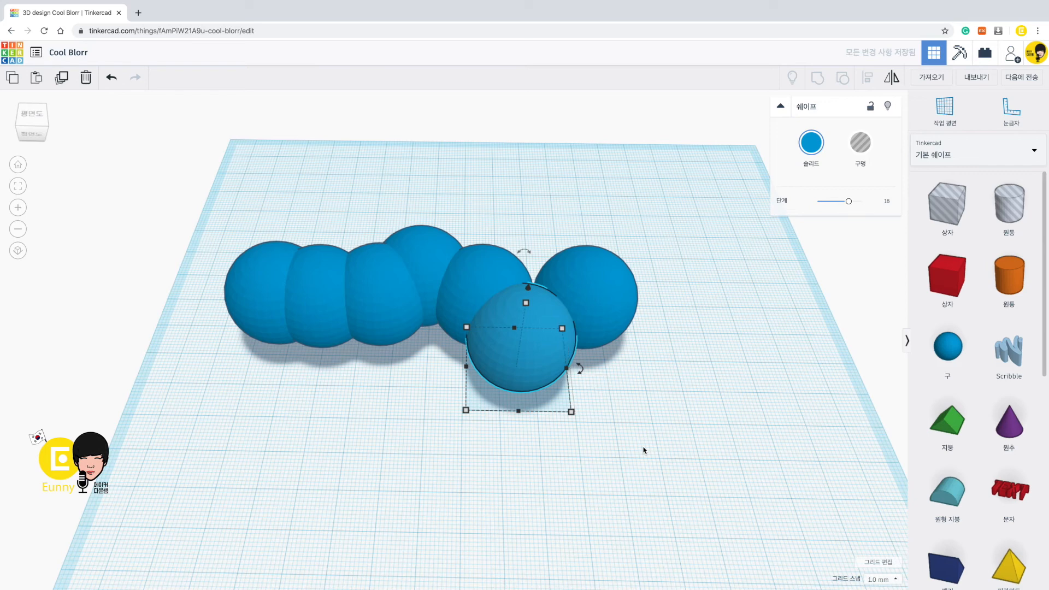
# Undo the last three sphere moves, redo two of them, and undo those two again.
pyautogui.hotkey('ctrl', 'z')
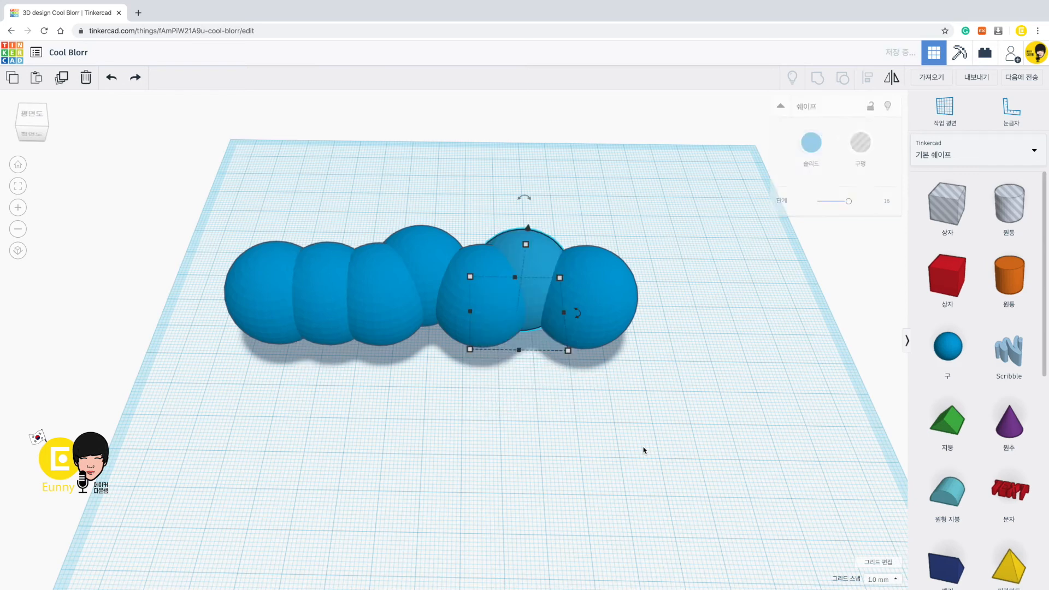
pyautogui.hotkey('ctrl', 'z')
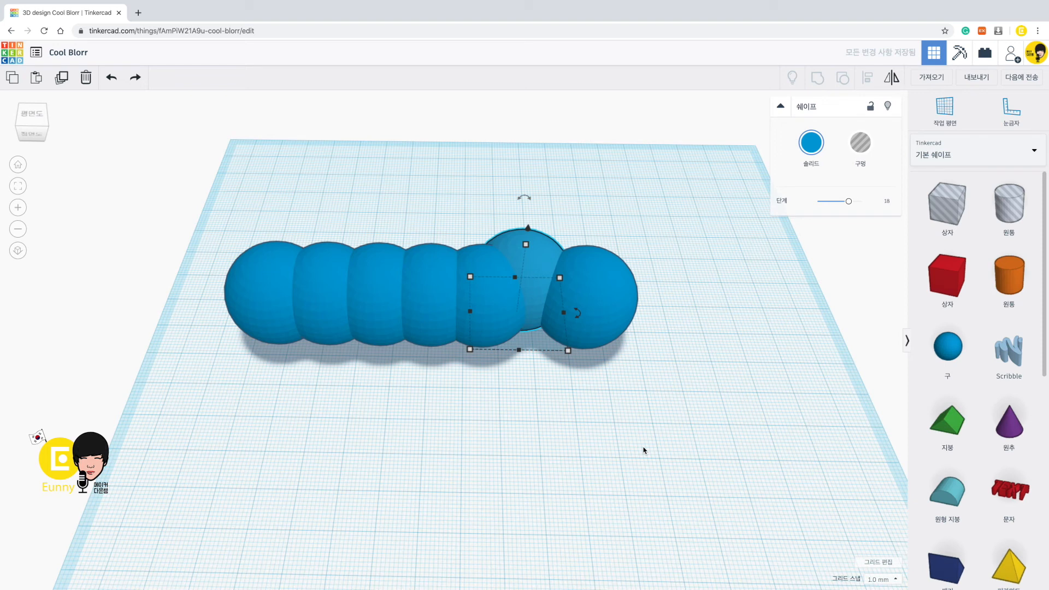
pyautogui.hotkey('ctrl', 'y')
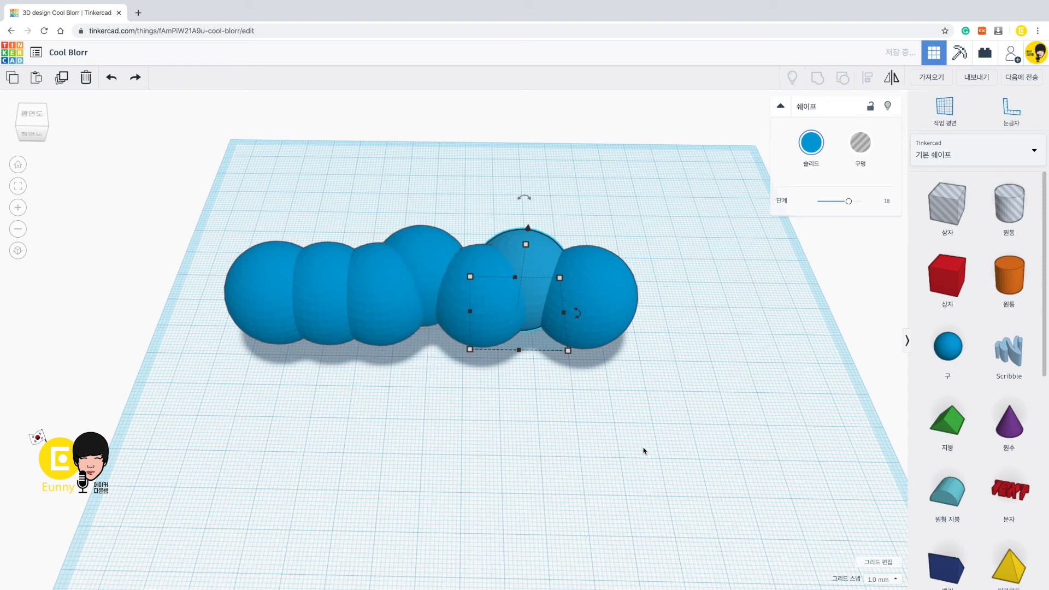
pyautogui.hotkey('ctrl', 'y')
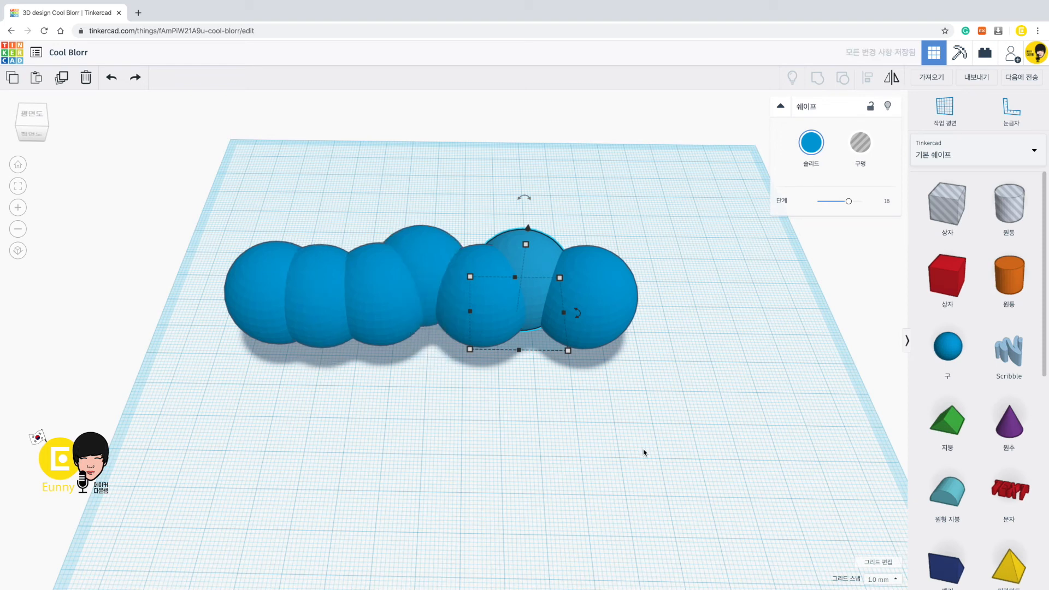
pyautogui.hotkey('ctrl', 'z')
pyautogui.hotkey('ctrl', 'z')
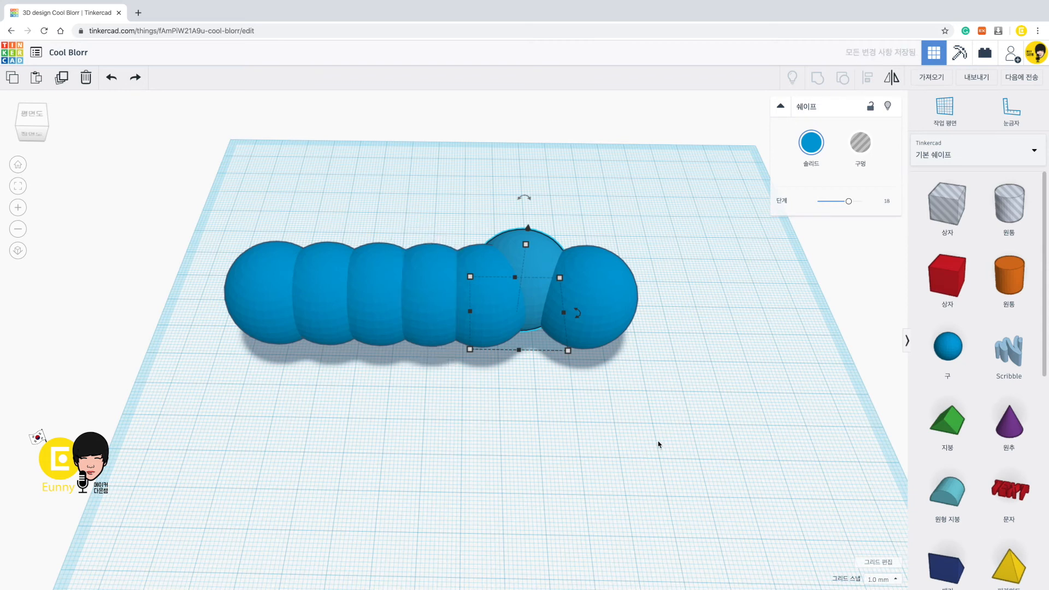
# Select all seven spheres together and move the row toward the back of the workplane.
pyautogui.moveTo(703, 418); pyautogui.dragTo(230, 200)
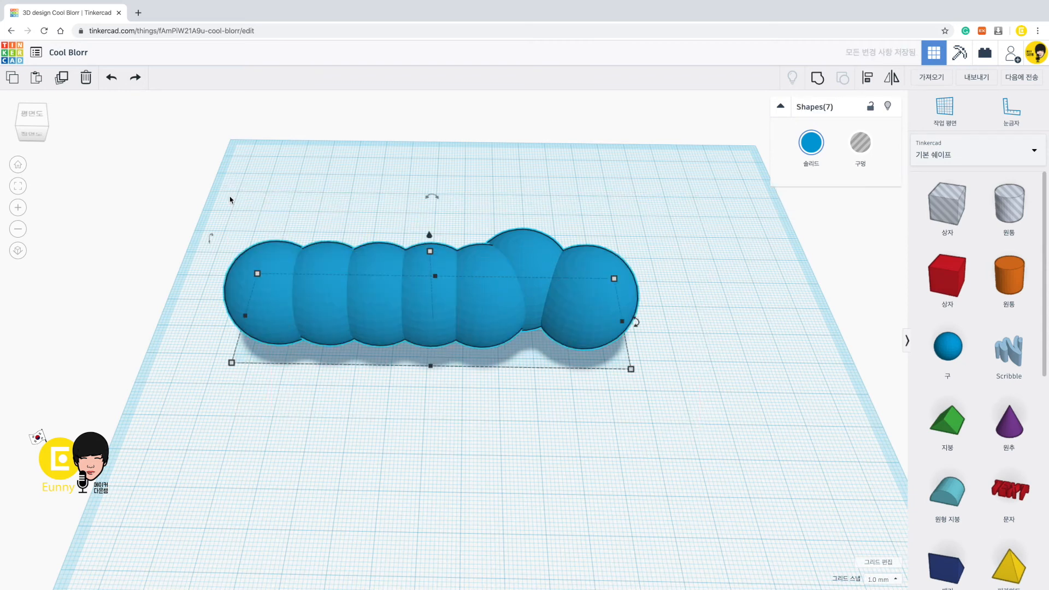
pyautogui.click(584, 422)
pyautogui.moveTo(648, 433); pyautogui.dragTo(218, 232)
pyautogui.moveTo(494, 325); pyautogui.dragTo(533, 156)
# Add a red box in front of the spheres, widen it to about 69 × 53 mm and lower its height to 9 mm.
pyautogui.moveTo(482, 372)
pyautogui.mouseDown(button='right')
pyautogui.moveTo(508, 366)
pyautogui.moveTo(473, 365)
pyautogui.moveTo(479, 387)
pyautogui.mouseUp(button='right')
pyautogui.moveTo(962, 290); pyautogui.dragTo(642, 472)
pyautogui.moveTo(506, 329); pyautogui.dragTo(509, 356)
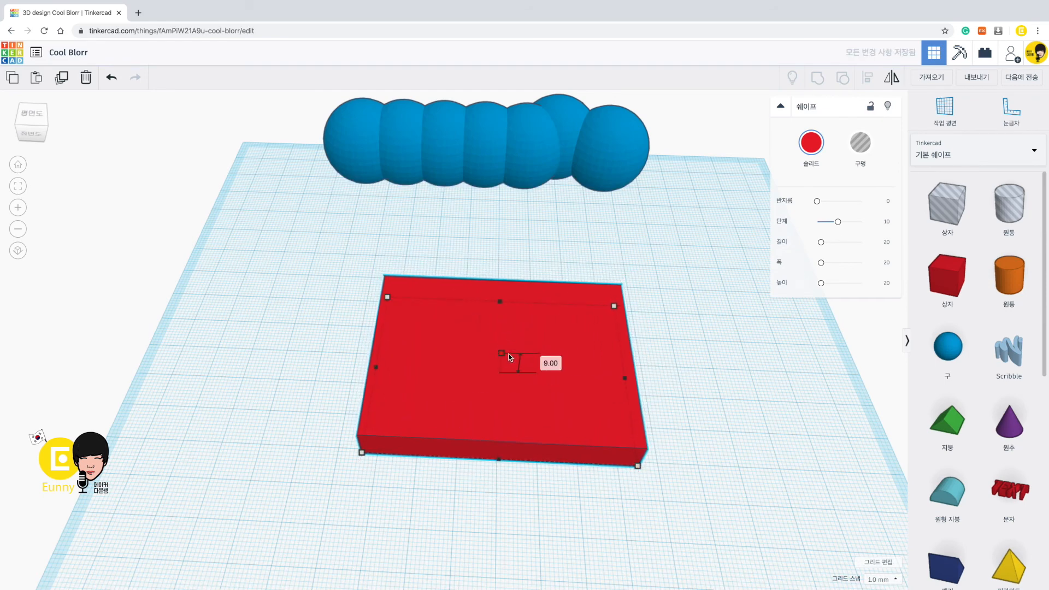
# Add an orange cylinder over the red box, widen it and lower its height to about 18 mm.
pyautogui.moveTo(728, 381); pyautogui.dragTo(739, 381, button='right')
pyautogui.moveTo(1010, 276); pyautogui.dragTo(579, 430)
pyautogui.moveTo(507, 261); pyautogui.dragTo(501, 323)
# Align the box and cylinder on their centers, and align the cylinder to the box's front-left corner.
pyautogui.keyDown('shift'); pyautogui.click(500, 423); pyautogui.keyUp('shift')
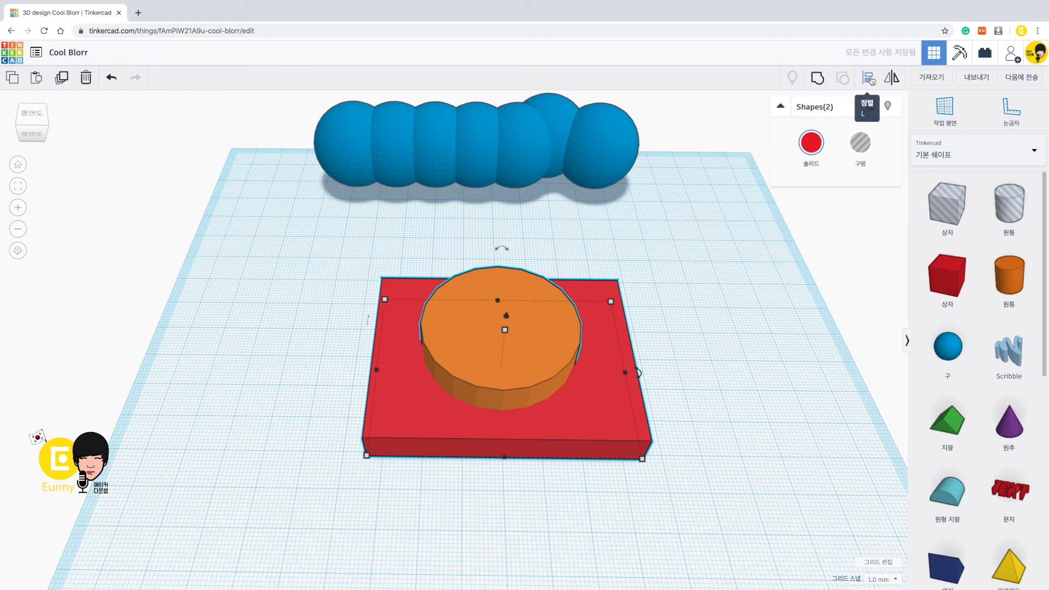
pyautogui.moveTo(735, 510); pyautogui.dragTo(453, 353)
pyautogui.press('l')
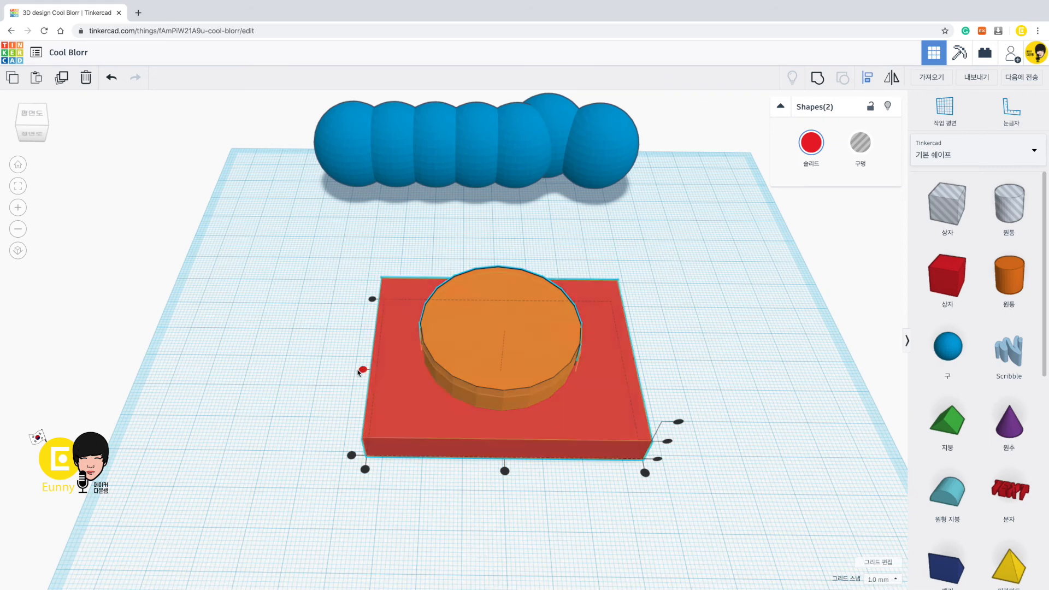
pyautogui.click(363, 370)
pyautogui.click(505, 471)
pyautogui.click(365, 469)
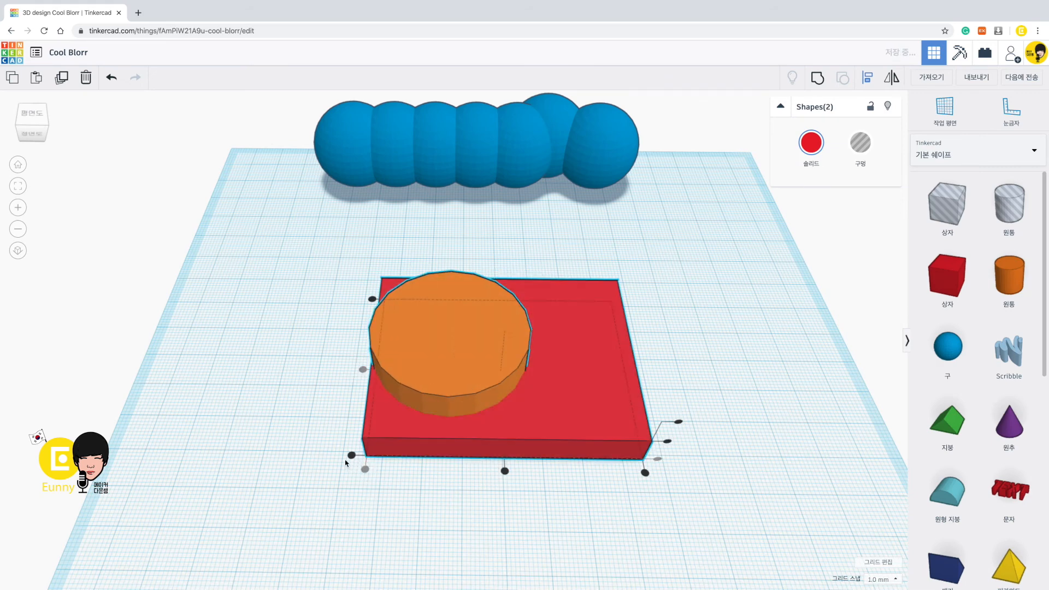
pyautogui.click(351, 455)
pyautogui.click(468, 494)
# Copy the aligned box and cylinder pair so that two pairs stand side by side.
pyautogui.moveTo(518, 492); pyautogui.dragTo(332, 353)
pyautogui.moveTo(618, 397); pyautogui.dragTo(677, 361)
pyautogui.press('super+v')
# Mirror the right-hand pair across its width, depth and height, ending upright with its cylinder at the box's back-right corner.
pyautogui.click(621, 422)
pyautogui.click(464, 338)
pyautogui.click(771, 387)
pyautogui.click(610, 420)
pyautogui.click(768, 388)
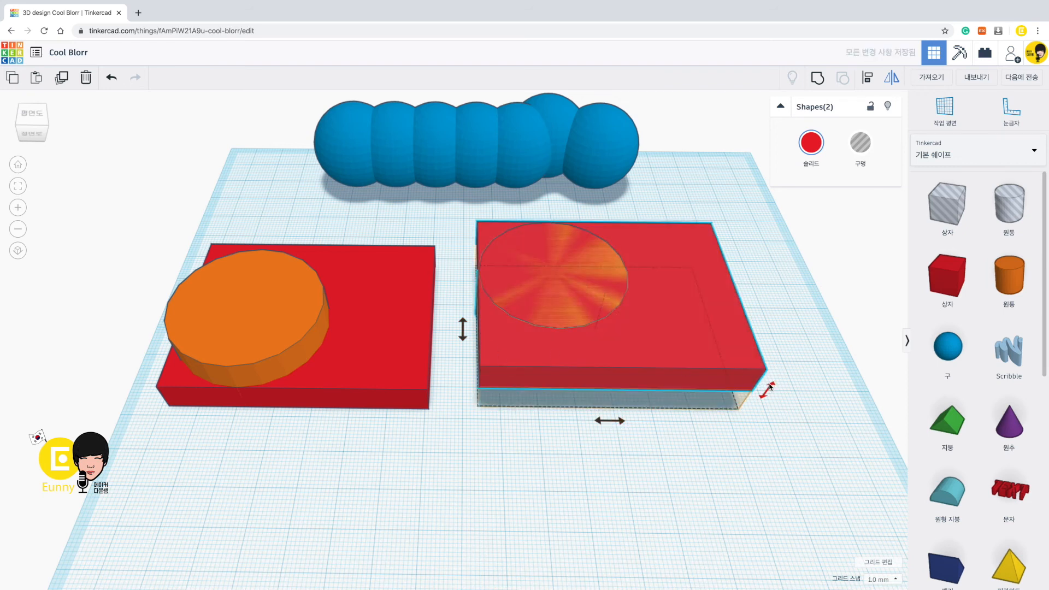
pyautogui.click(610, 421)
pyautogui.click(623, 478)
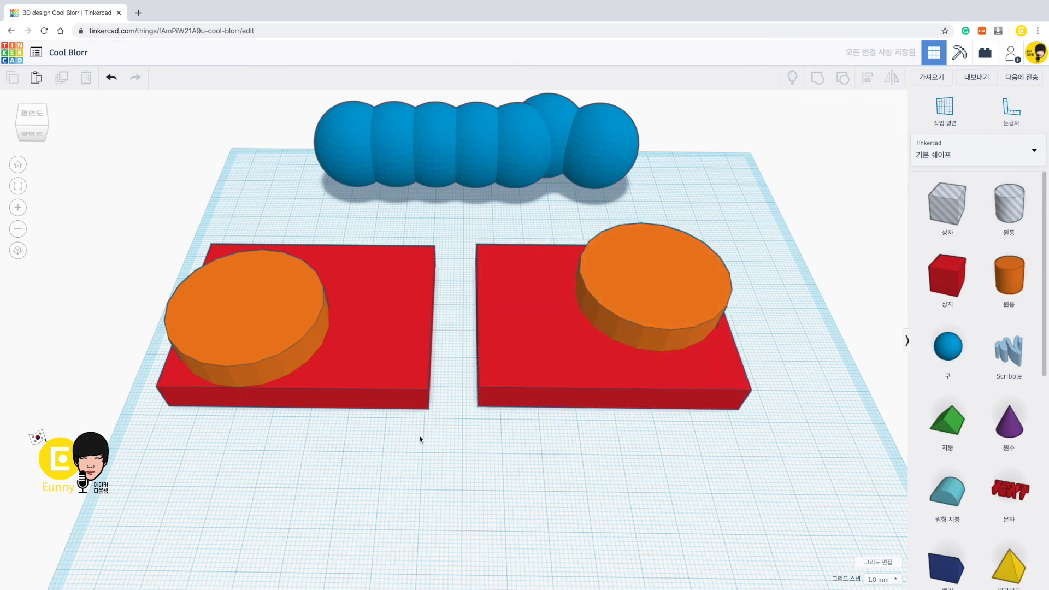
# Move both pairs 14 mm right and 19 mm back, and bring the left pair 47 mm forward and 4 mm right.
pyautogui.moveTo(789, 470); pyautogui.dragTo(113, 258)
pyautogui.moveTo(562, 367); pyautogui.dragTo(608, 307)
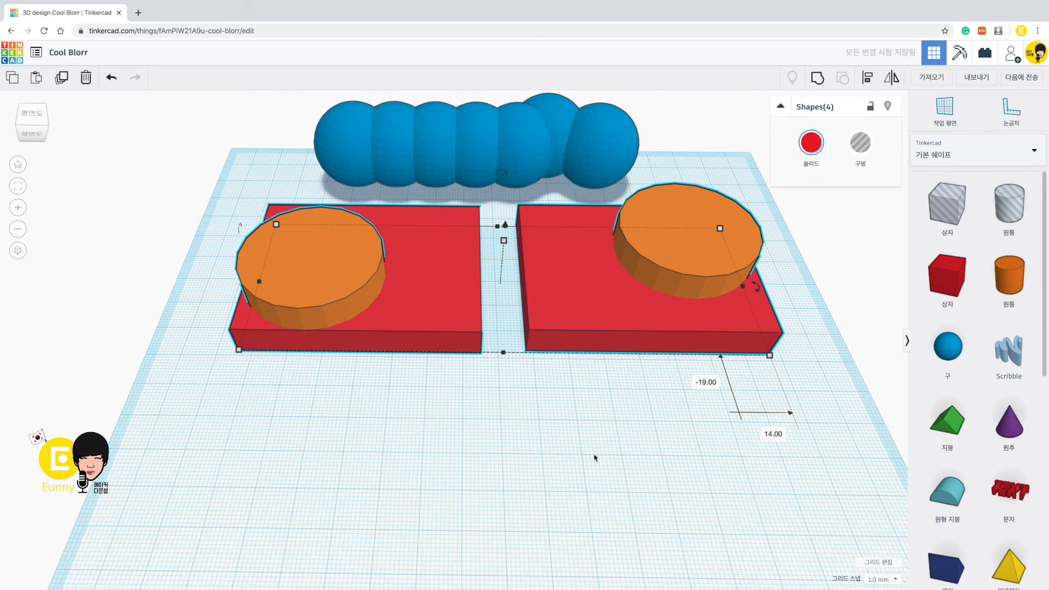
pyautogui.moveTo(557, 448); pyautogui.dragTo(592, 377, button='middle')
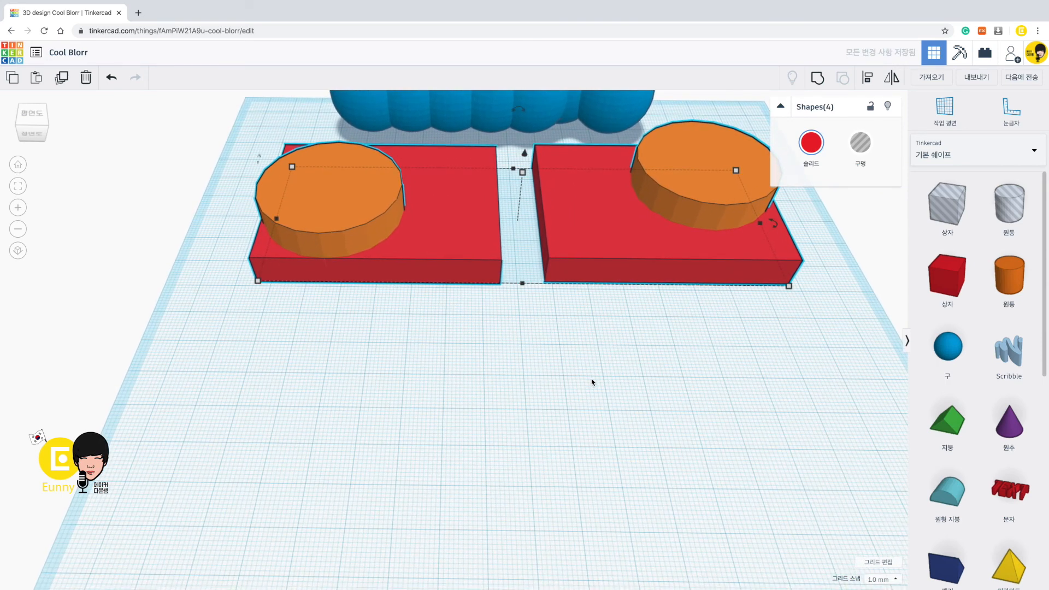
pyautogui.click(686, 373)
pyautogui.moveTo(408, 336); pyautogui.dragTo(243, 180)
pyautogui.moveTo(447, 223); pyautogui.dragTo(461, 351)
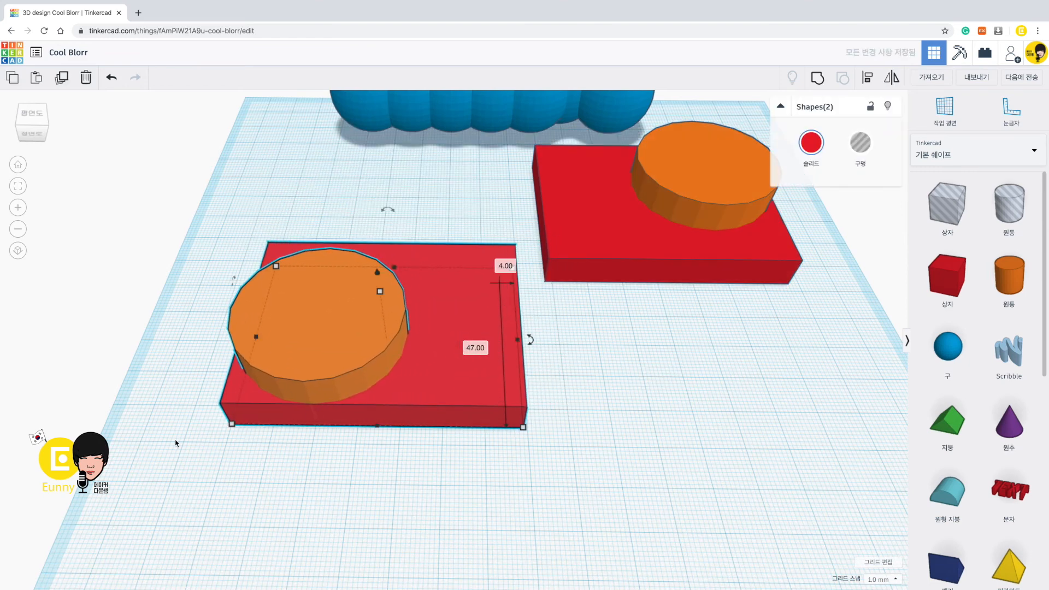
# Place the ruler in front of the left pair, and relocate its origin to the red box's front-left corner.
pyautogui.press('r')
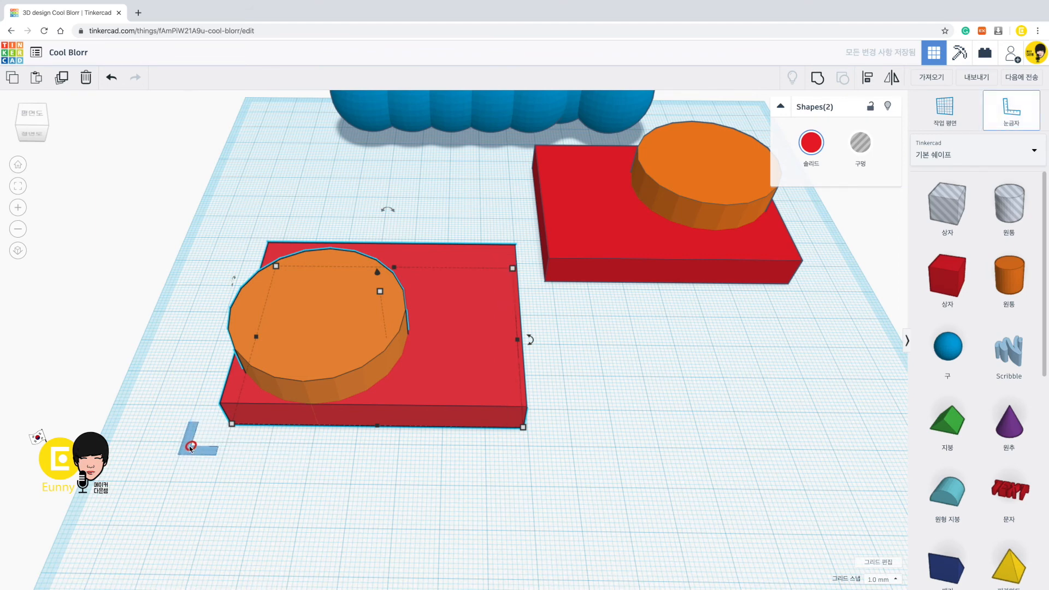
pyautogui.click(155, 451)
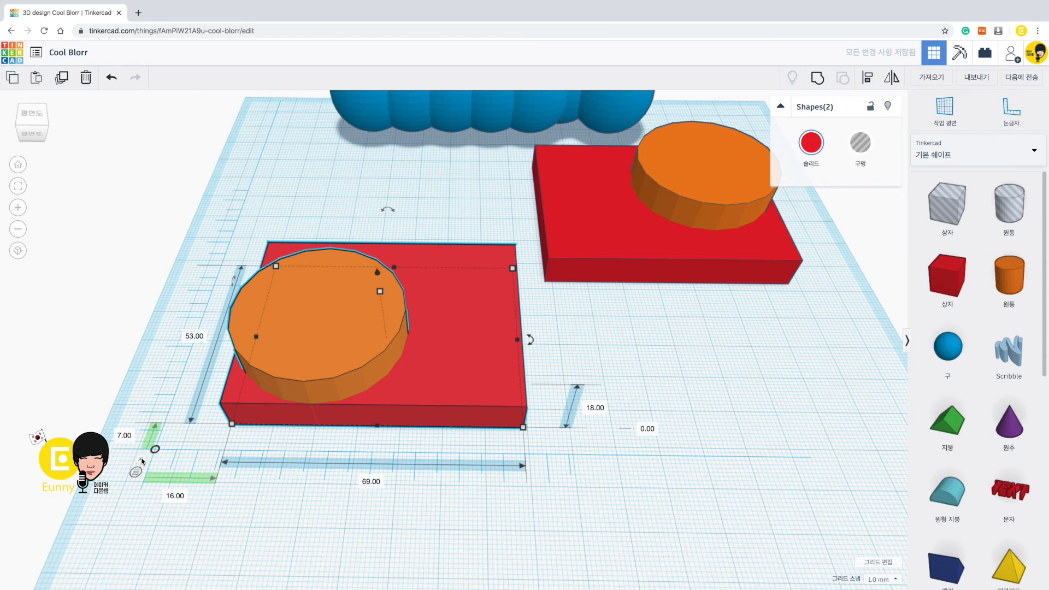
pyautogui.click(140, 463)
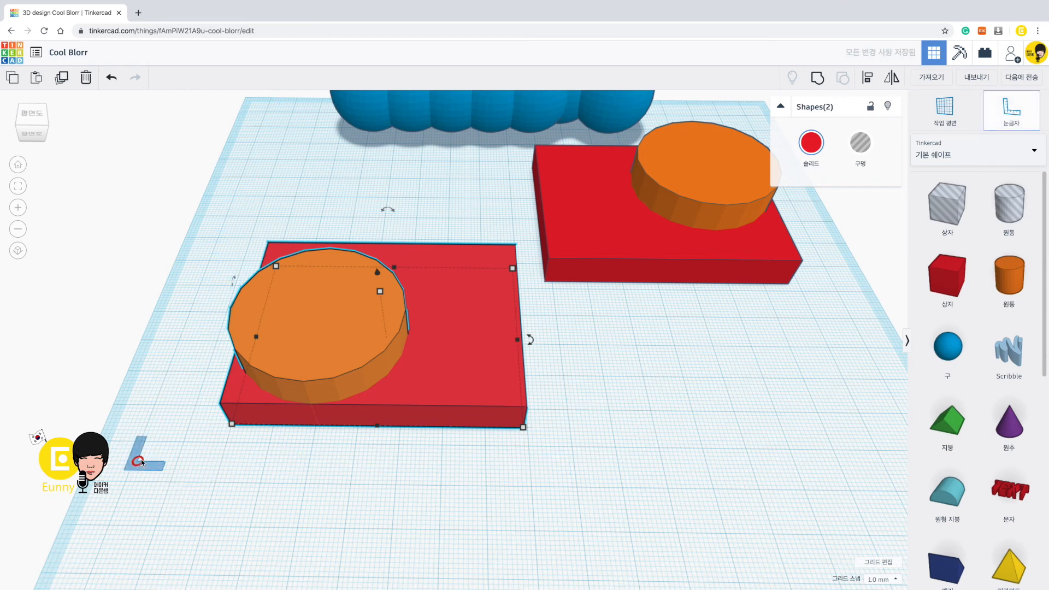
pyautogui.click(231, 425)
# Check the ruler dimensions of the left red box and its cylinder one by one, and remove the ruler.
pyautogui.click(433, 377)
pyautogui.click(349, 336)
pyautogui.click(556, 346)
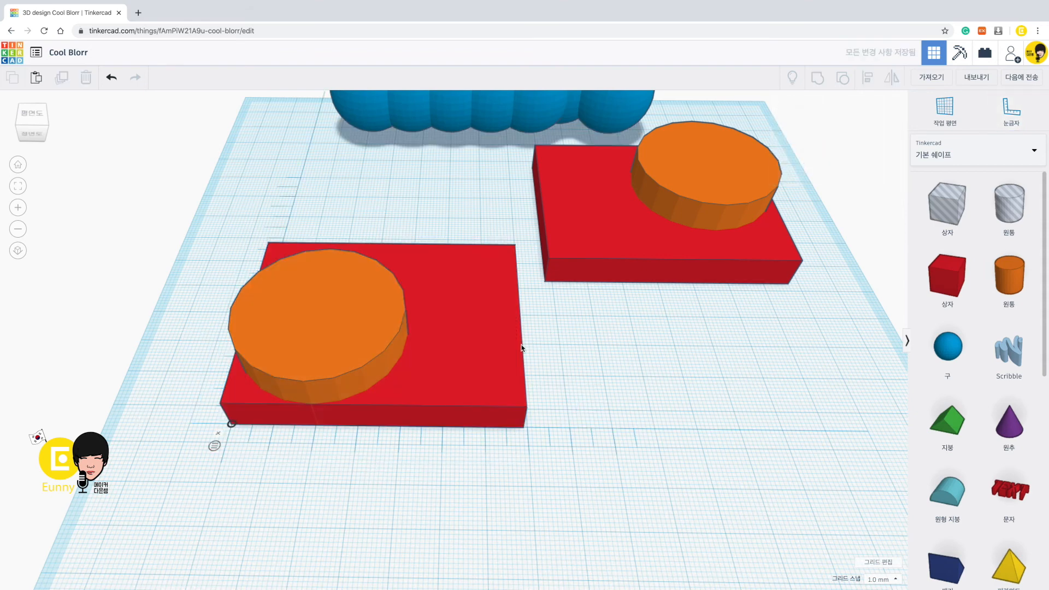
pyautogui.click(369, 340)
pyautogui.click(492, 360)
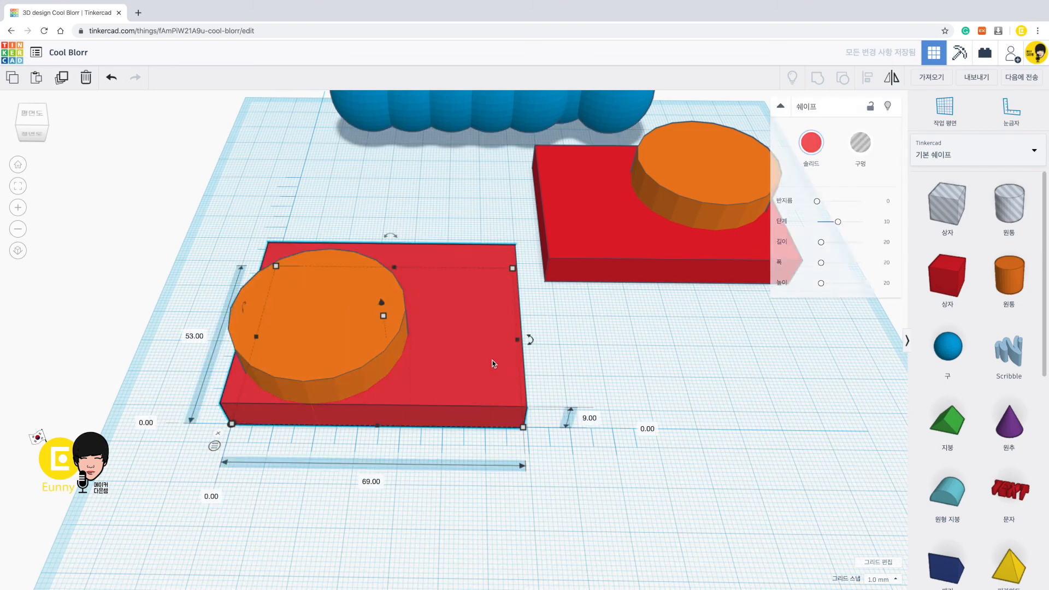
pyautogui.click(351, 368)
pyautogui.click(218, 434)
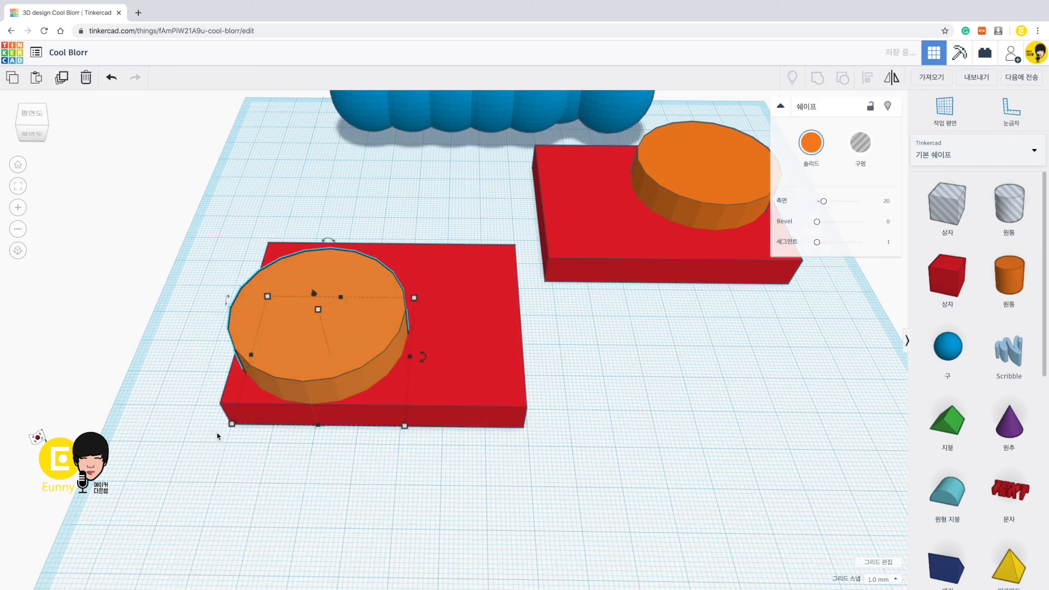
# Set a workplane on the left cylinder's top face and place a green roof shape on it.
pyautogui.moveTo(470, 441); pyautogui.dragTo(463, 401, button='right')
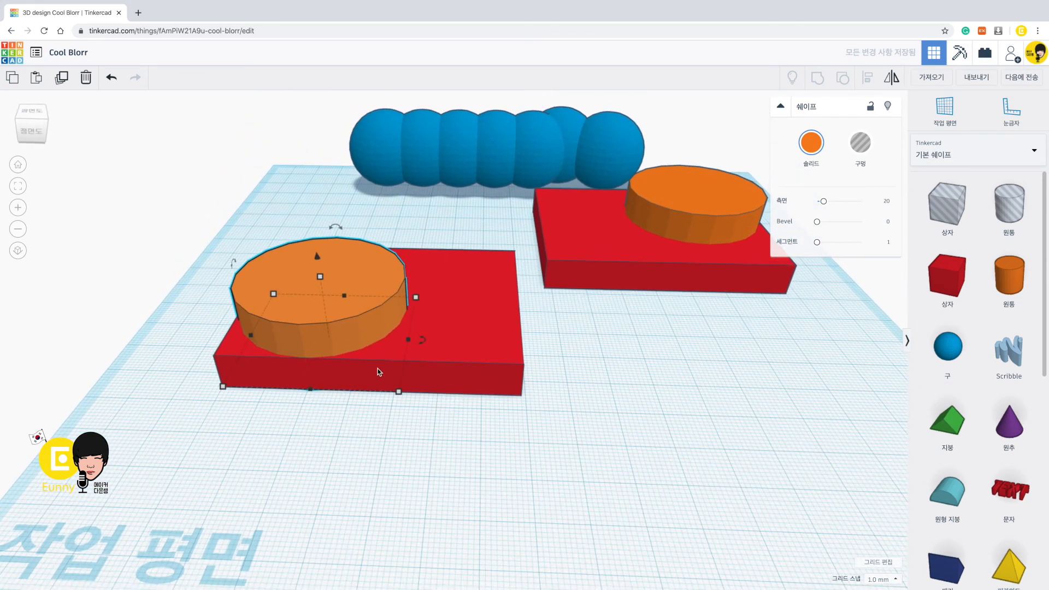
pyautogui.press('w')
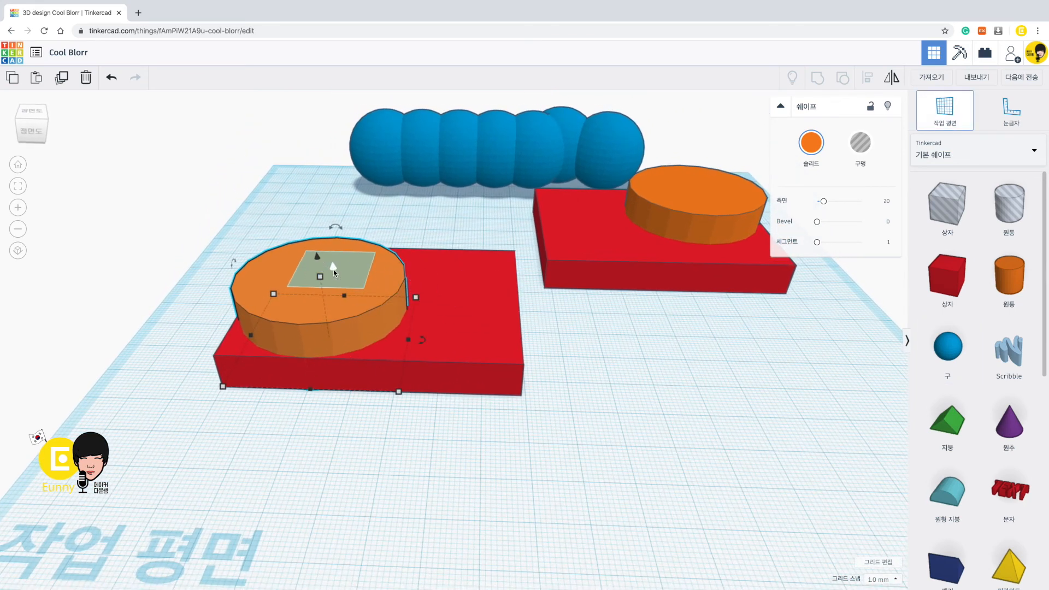
pyautogui.click(333, 270)
pyautogui.moveTo(342, 408); pyautogui.dragTo(365, 432, button='right')
pyautogui.click(952, 420)
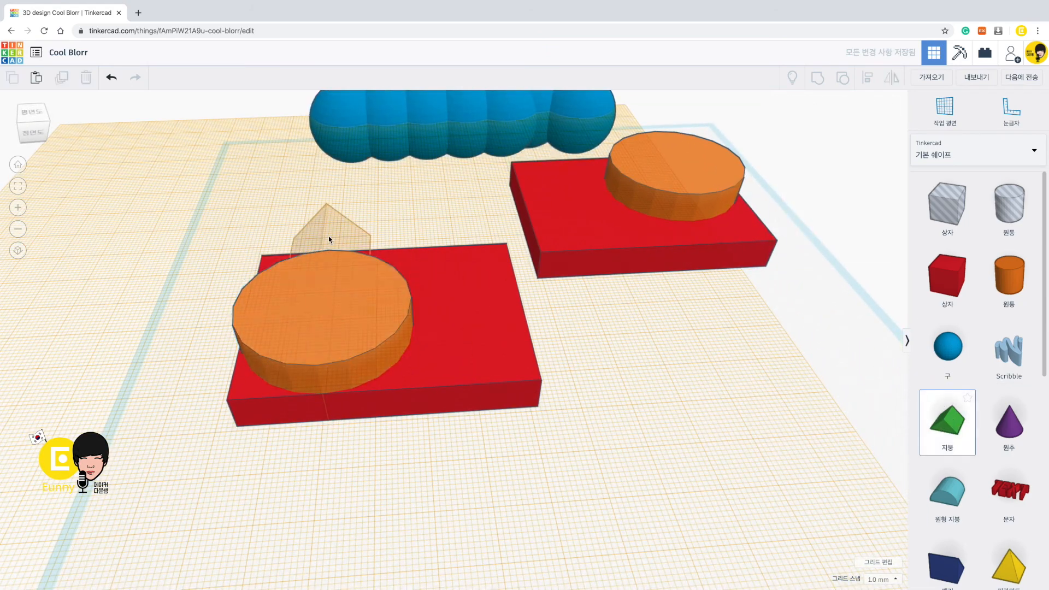
pyautogui.click(330, 287)
# Set the workplane on the roof's right sloping face and place a blue sphere on it.
pyautogui.moveTo(331, 290); pyautogui.dragTo(375, 339, button='right')
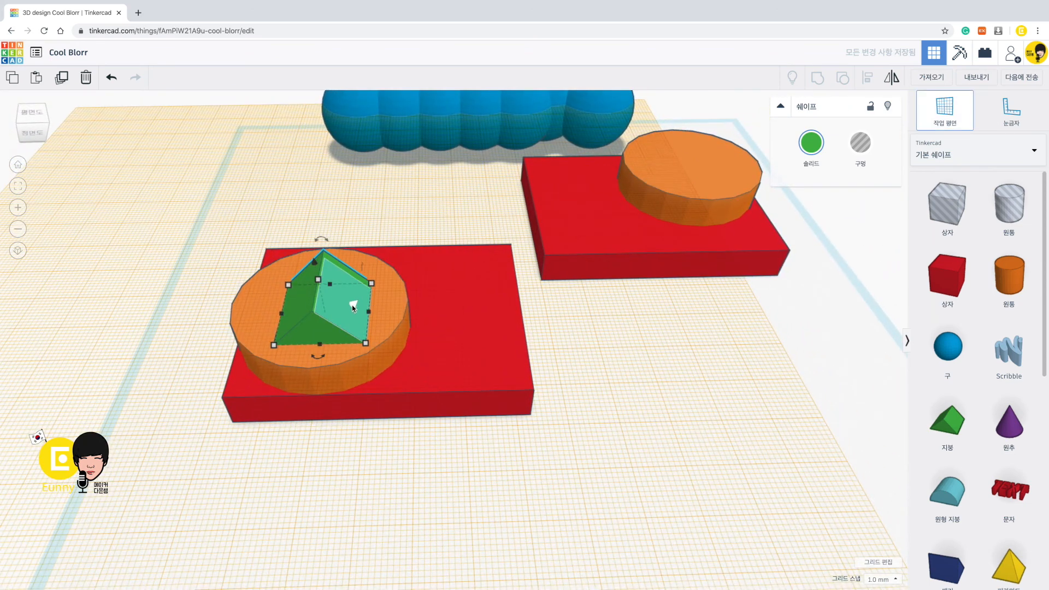
pyautogui.click(948, 347)
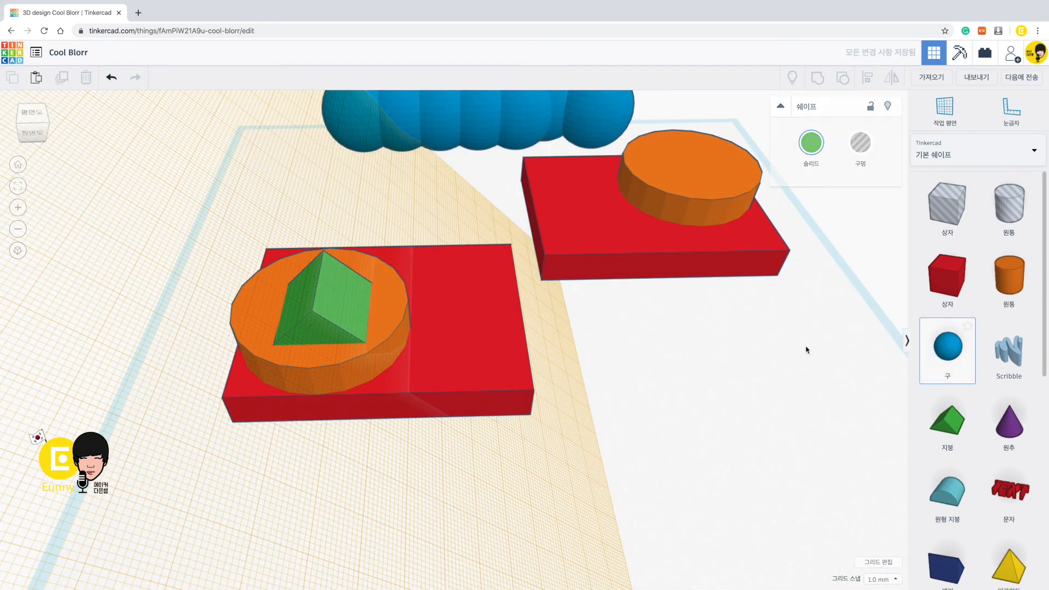
pyautogui.click(339, 306)
# Return the workplane to the original base plane.
pyautogui.moveTo(338, 306); pyautogui.dragTo(317, 368, button='right')
pyautogui.moveTo(645, 323); pyautogui.dragTo(653, 356, button='right')
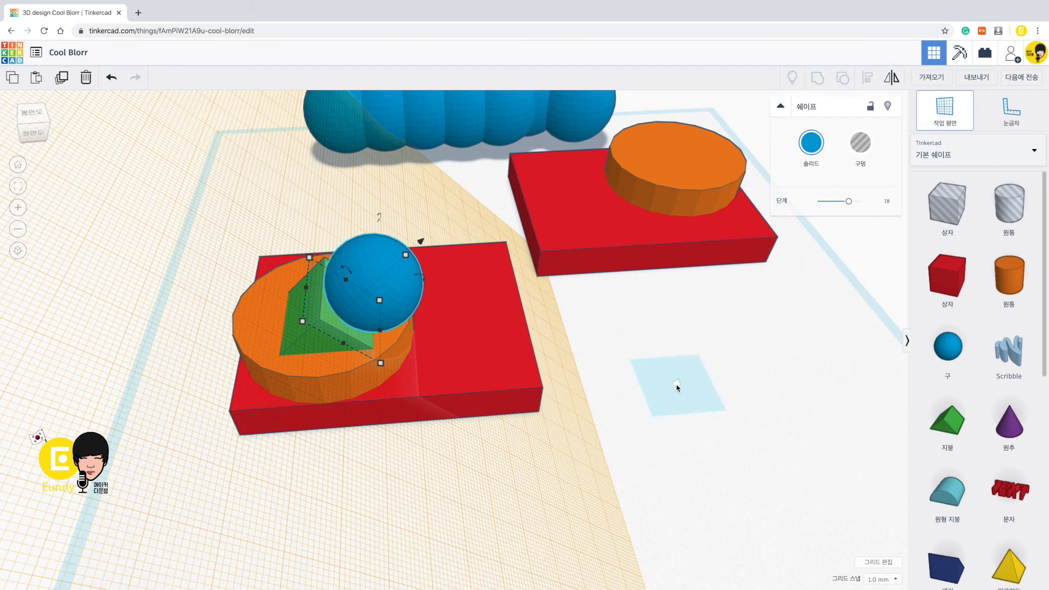
pyautogui.click(677, 387)
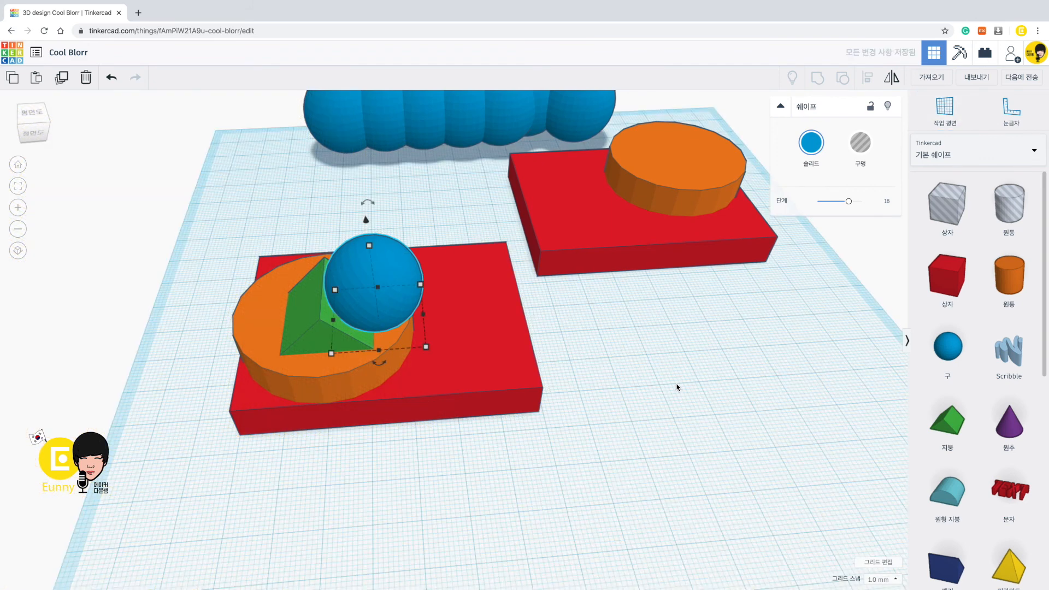
pyautogui.moveTo(678, 387); pyautogui.dragTo(642, 428, button='right')
# Select the six shapes of both box assemblies and move them toward the back left of the workplane.
pyautogui.moveTo(642, 437); pyautogui.dragTo(188, 288)
pyautogui.click(627, 340)
pyautogui.moveTo(733, 391); pyautogui.dragTo(272, 231)
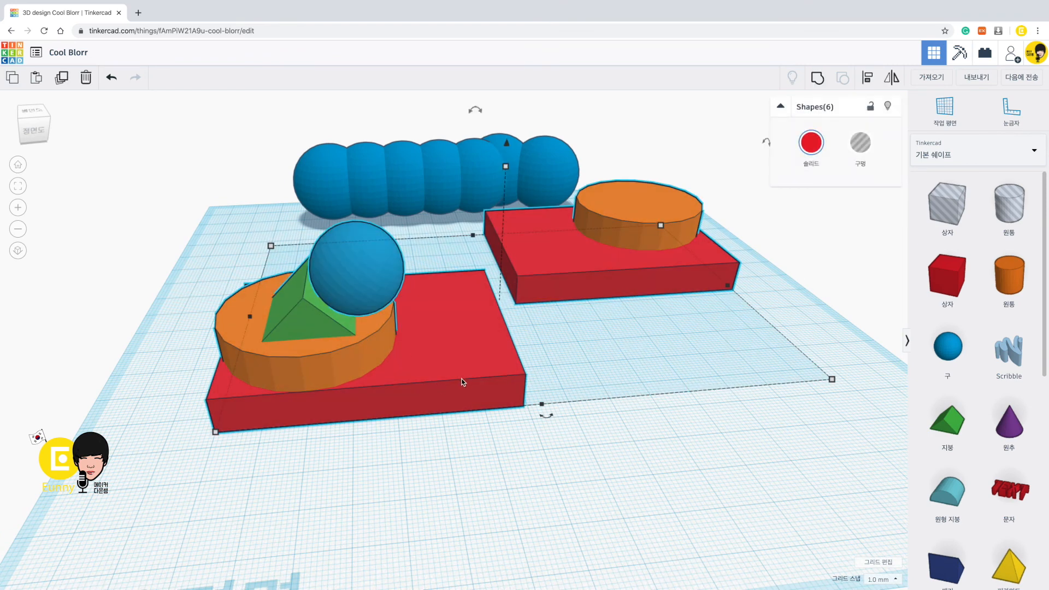
pyautogui.moveTo(461, 383); pyautogui.dragTo(379, 290)
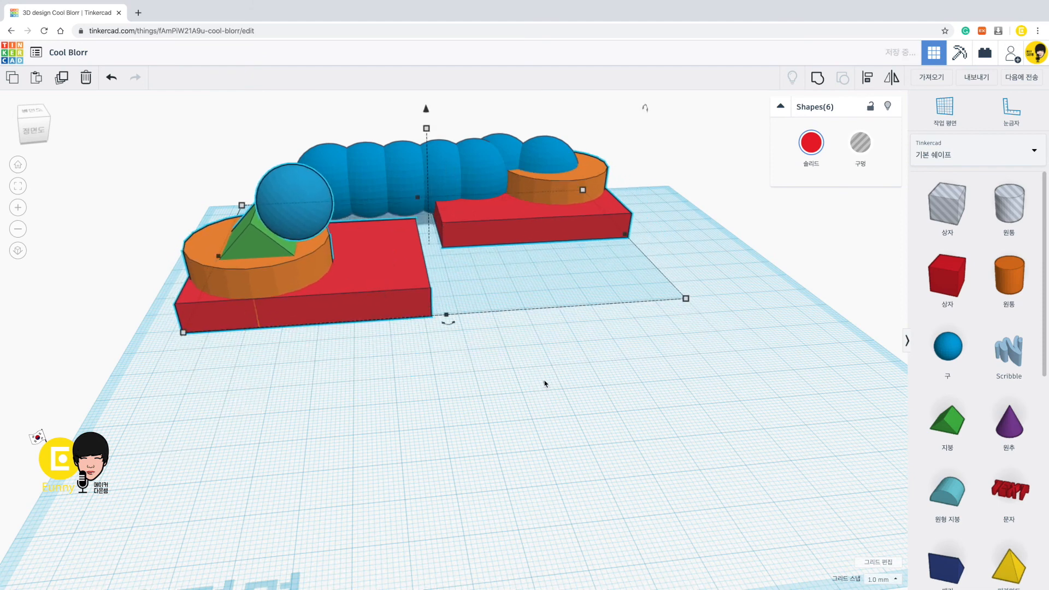
# Add a large red cube-shaped box to the open workplane area in front of the two box assemblies.
pyautogui.click(573, 342)
pyautogui.moveTo(572, 342); pyautogui.dragTo(534, 366, button='right')
pyautogui.moveTo(949, 285); pyautogui.dragTo(611, 460)
pyautogui.click(769, 379)
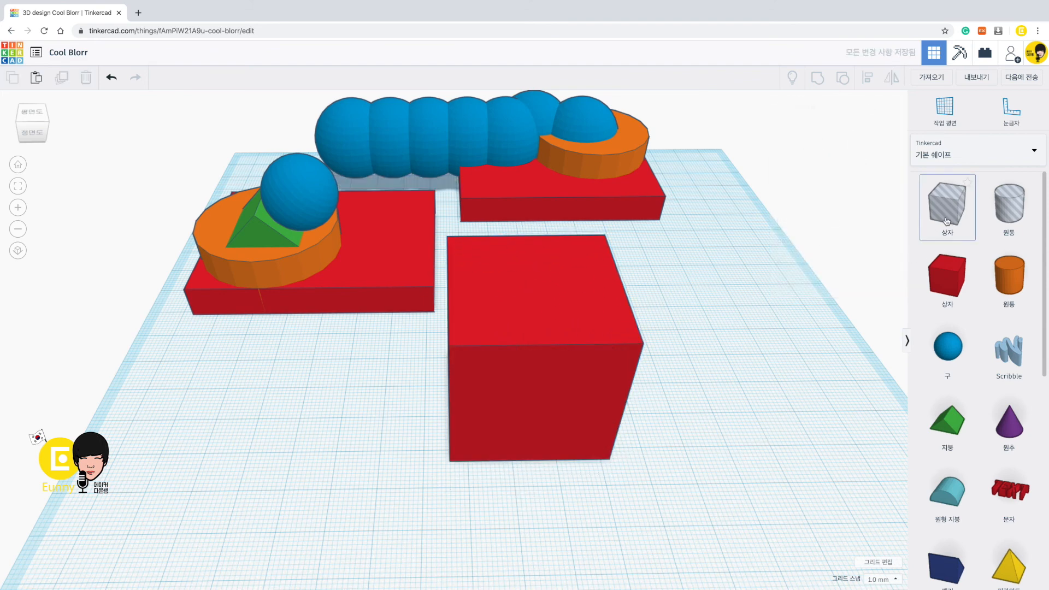
# Place a hole box inside the large red box.
pyautogui.moveTo(947, 205); pyautogui.dragTo(499, 420)
pyautogui.moveTo(500, 461); pyautogui.dragTo(558, 326, button='right')
pyautogui.moveTo(382, 371); pyautogui.dragTo(424, 380, button='right')
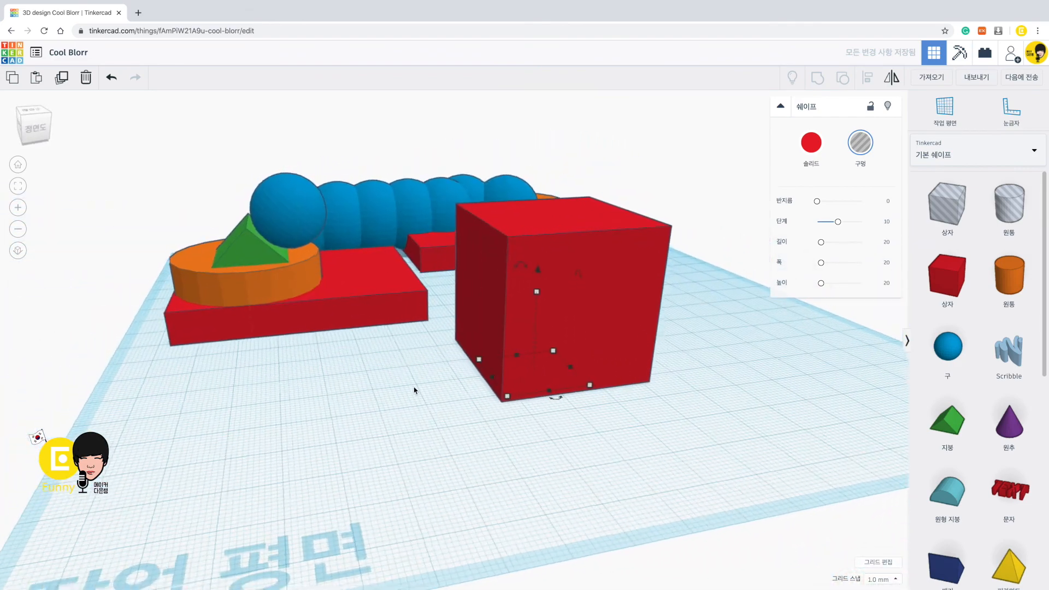
pyautogui.moveTo(705, 333); pyautogui.dragTo(623, 360, button='right')
pyautogui.click(623, 361)
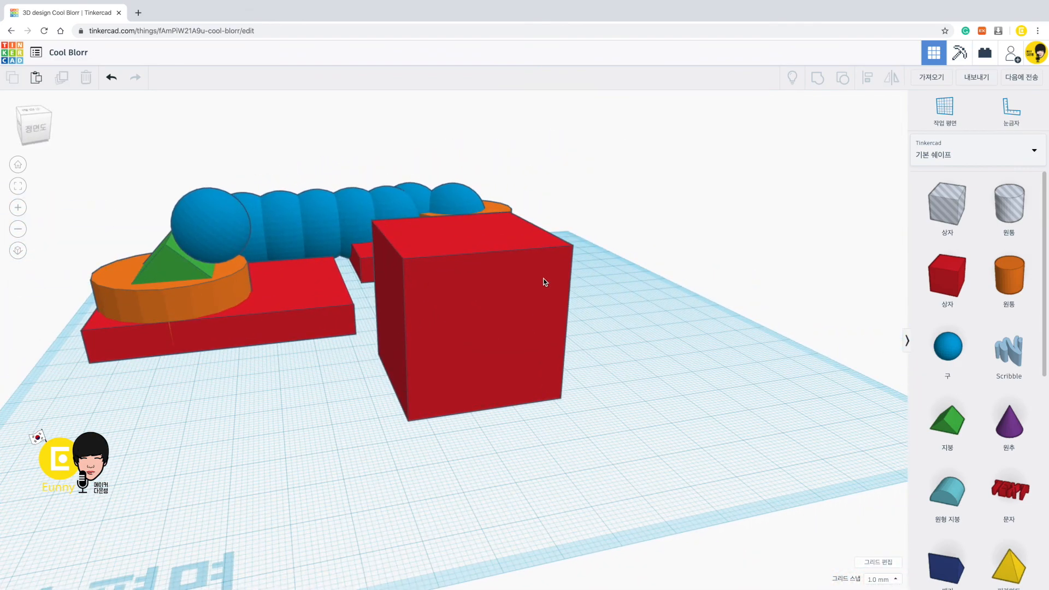
# Make the large red box transparent so the hole box inside it can be seen.
pyautogui.click(543, 278)
pyautogui.click(818, 141)
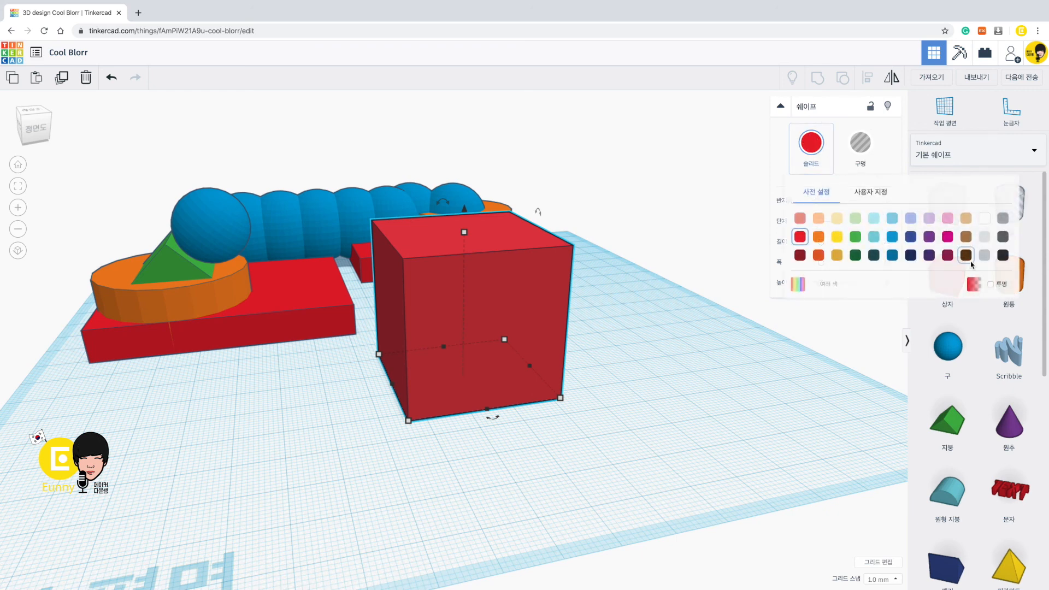
pyautogui.click(991, 284)
pyautogui.click(741, 386)
pyautogui.moveTo(508, 377); pyautogui.dragTo(484, 462, button='right')
pyautogui.moveTo(492, 483); pyautogui.dragTo(394, 394)
pyautogui.moveTo(494, 484); pyautogui.dragTo(504, 377, button='right')
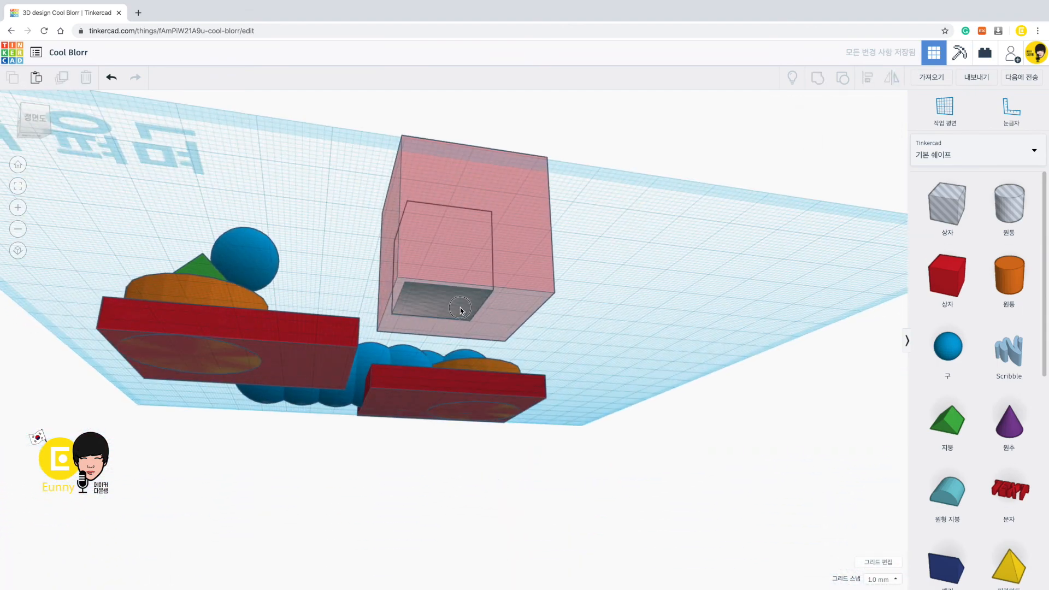
# Select the hole box inside the transparent red box and enlarge its base and height to fill most of the interior.
pyautogui.click(462, 307)
pyautogui.moveTo(628, 219); pyautogui.dragTo(532, 366, button='right')
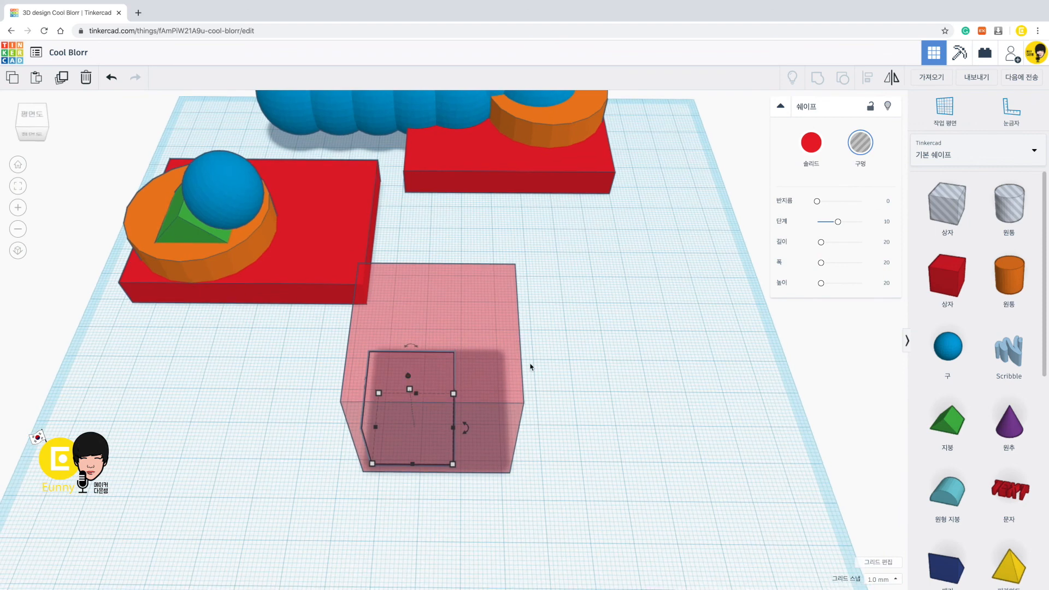
pyautogui.moveTo(461, 365); pyautogui.dragTo(499, 362)
pyautogui.moveTo(499, 362); pyautogui.dragTo(465, 298, button='right')
pyautogui.moveTo(455, 292); pyautogui.dragTo(454, 270)
# Fine-tune the hole box's side faces to leave thin walls all around inside the transparent red box.
pyautogui.moveTo(454, 271); pyautogui.dragTo(570, 404, button='right')
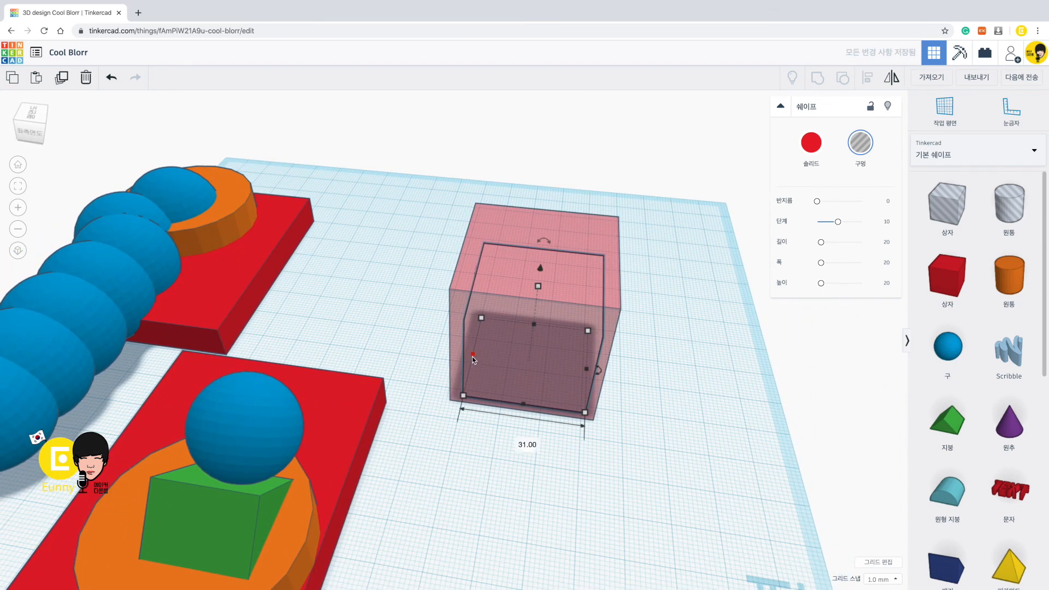
pyautogui.moveTo(473, 355); pyautogui.dragTo(472, 354)
pyautogui.moveTo(663, 444); pyautogui.dragTo(388, 439, button='right')
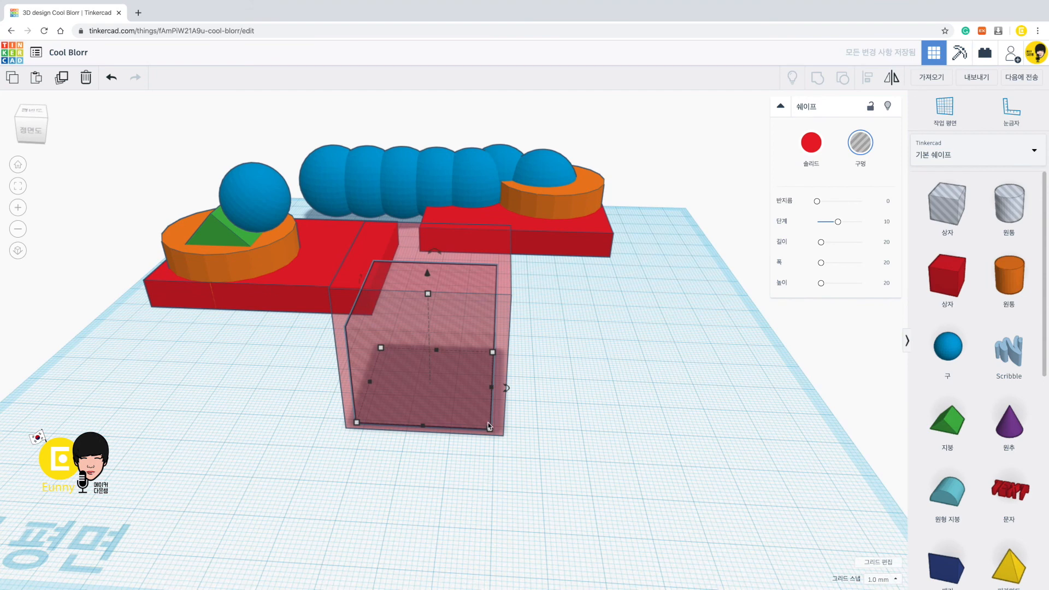
pyautogui.moveTo(491, 392); pyautogui.dragTo(496, 394)
pyautogui.moveTo(553, 428); pyautogui.dragTo(689, 438, button='right')
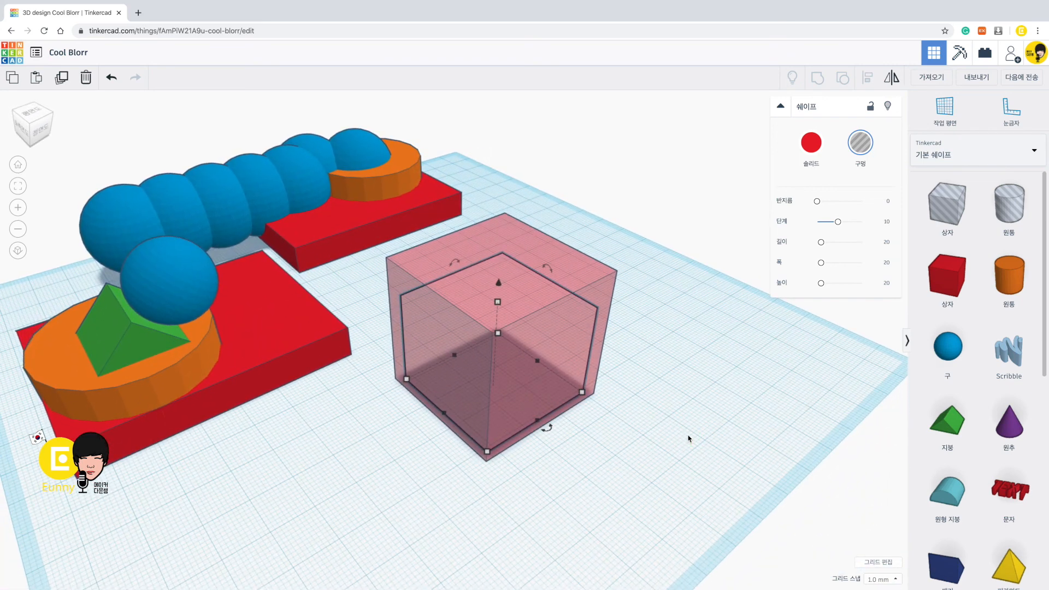